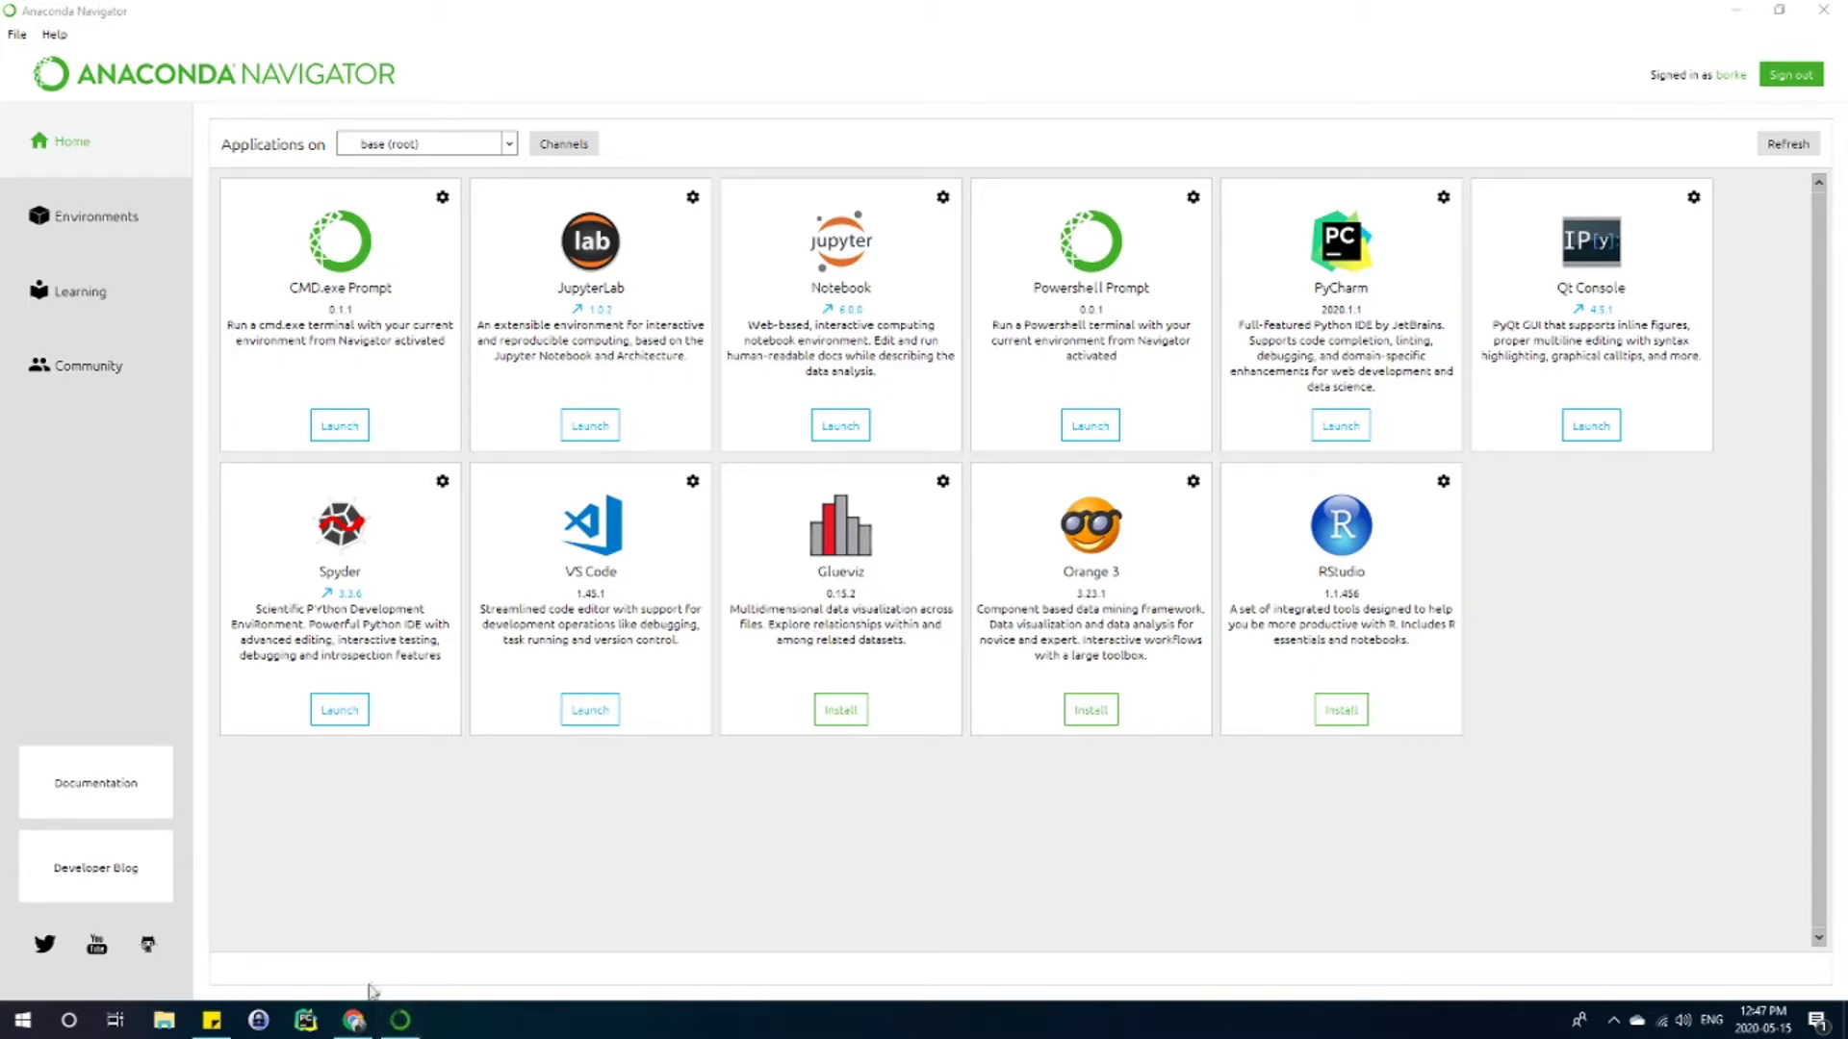
- Look at the Anaconda website in the browser, and return to Anaconda Navigator
click(355, 1022)
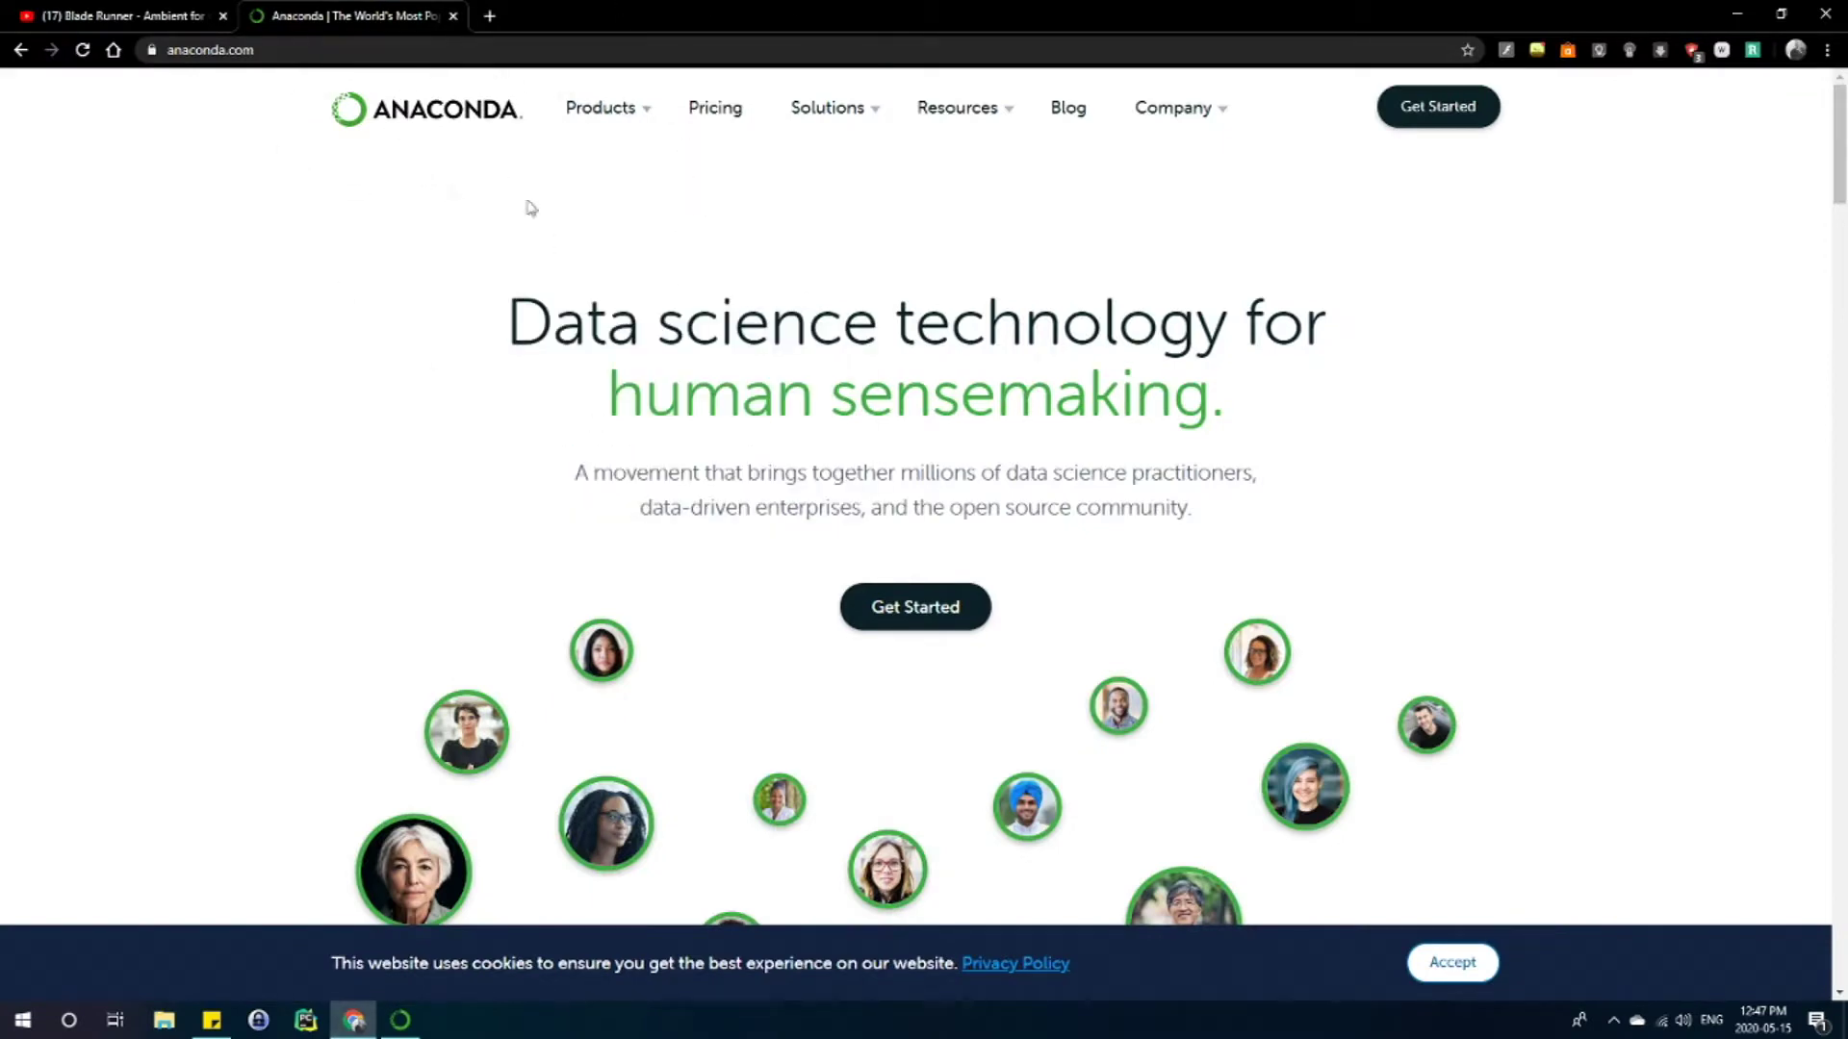
mouse_move(835, 110)
click(401, 1020)
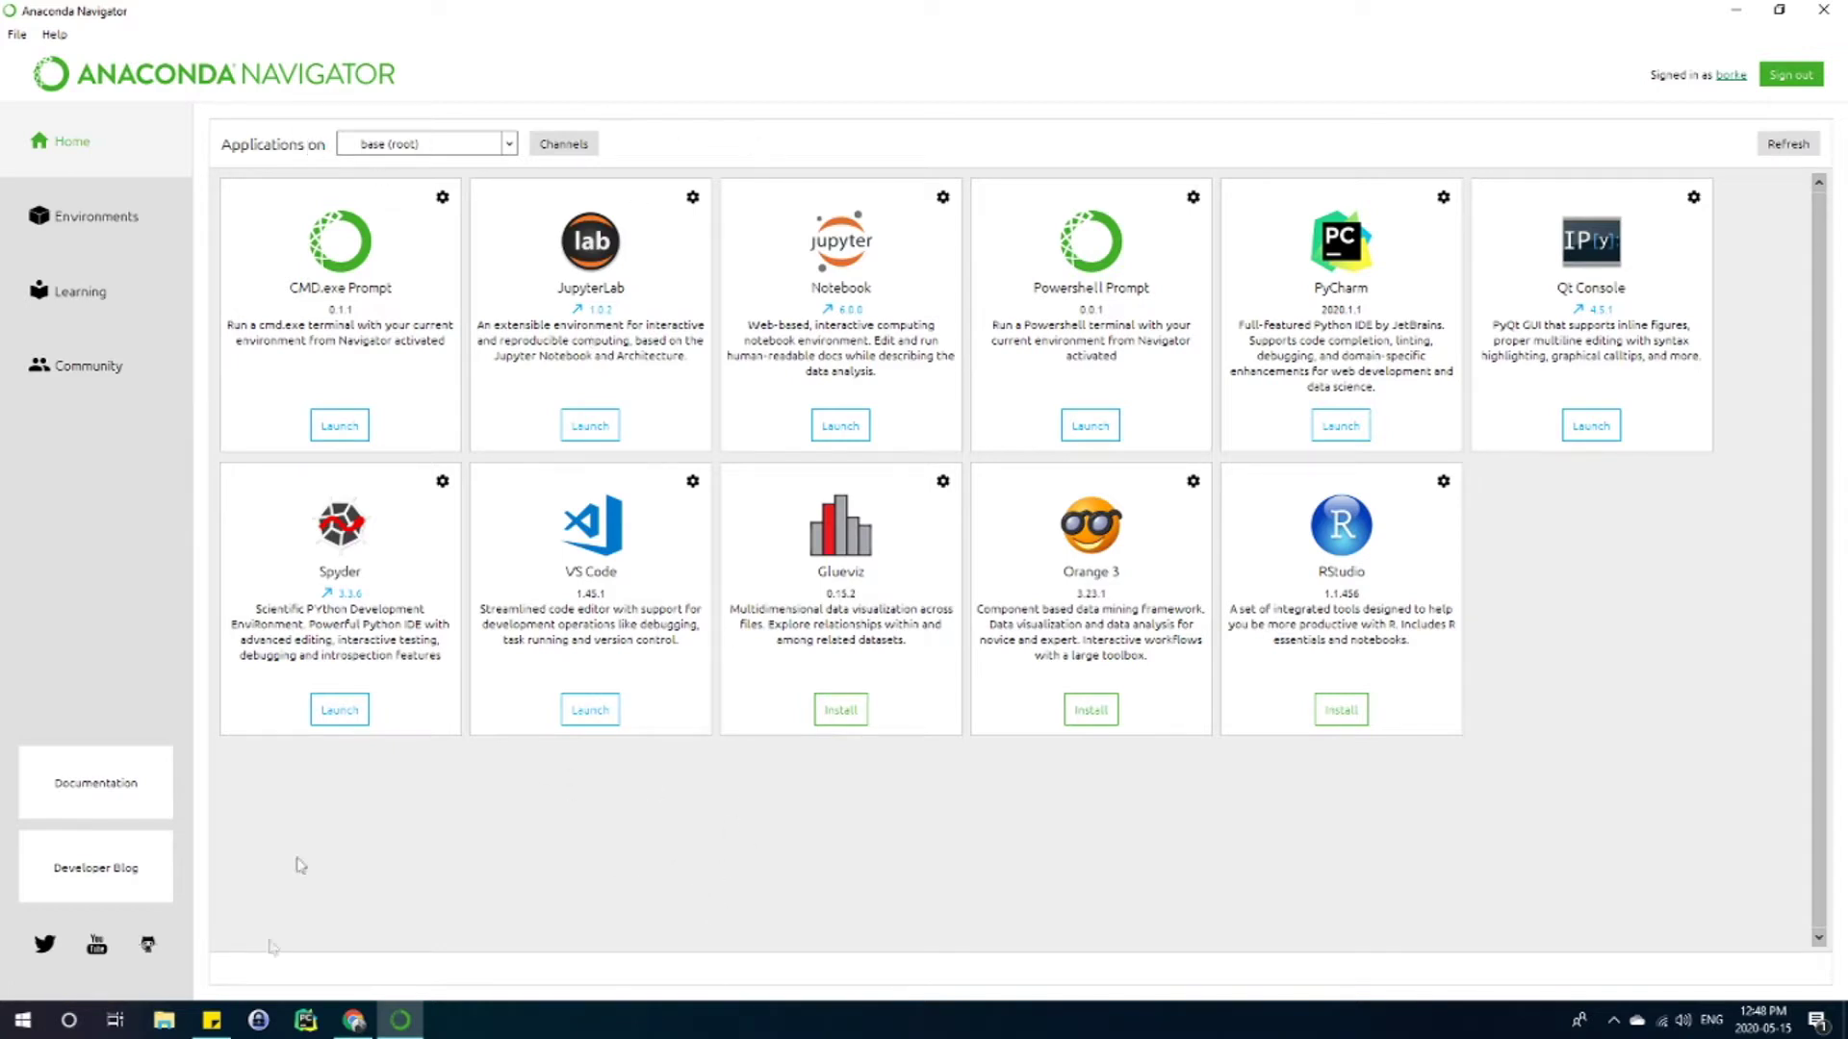
- Search the computer for "anaconda" to locate the Anaconda Navigator app, and dismiss the search
click(78, 1027)
text(and)
key(BackSpace)
text(a)
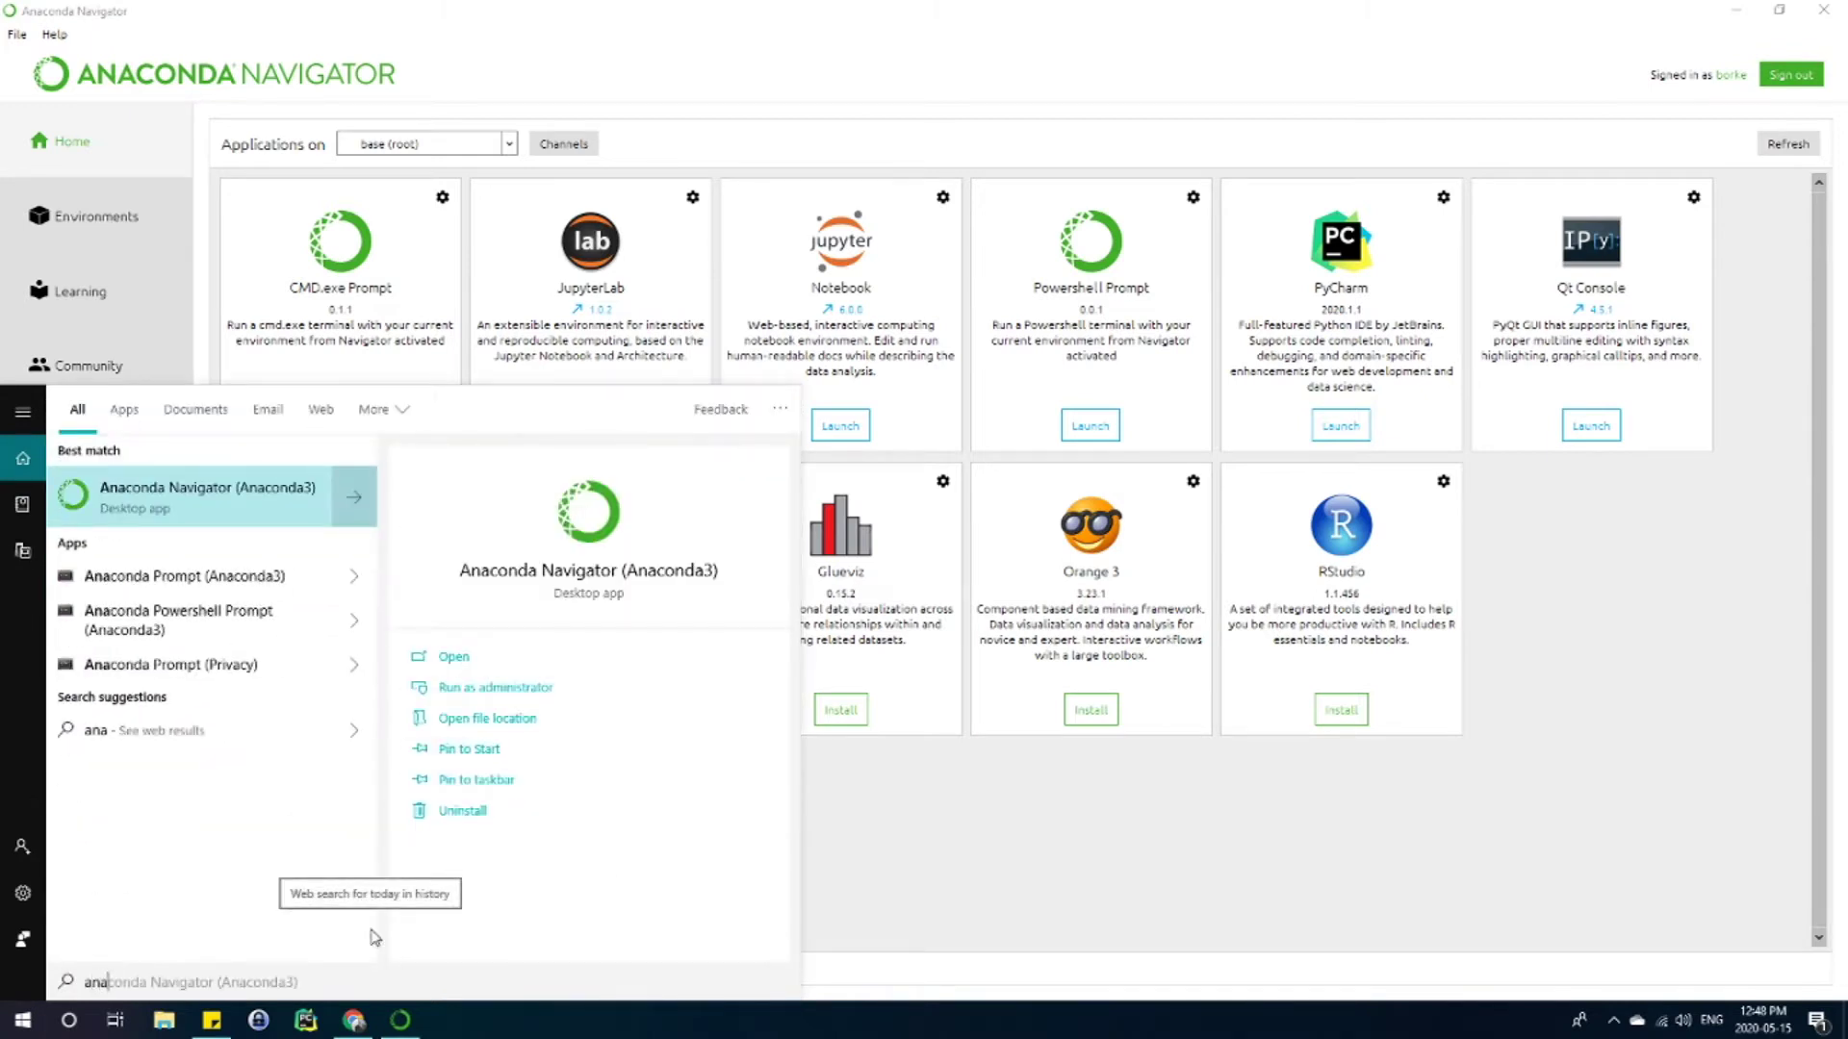
text(conda)
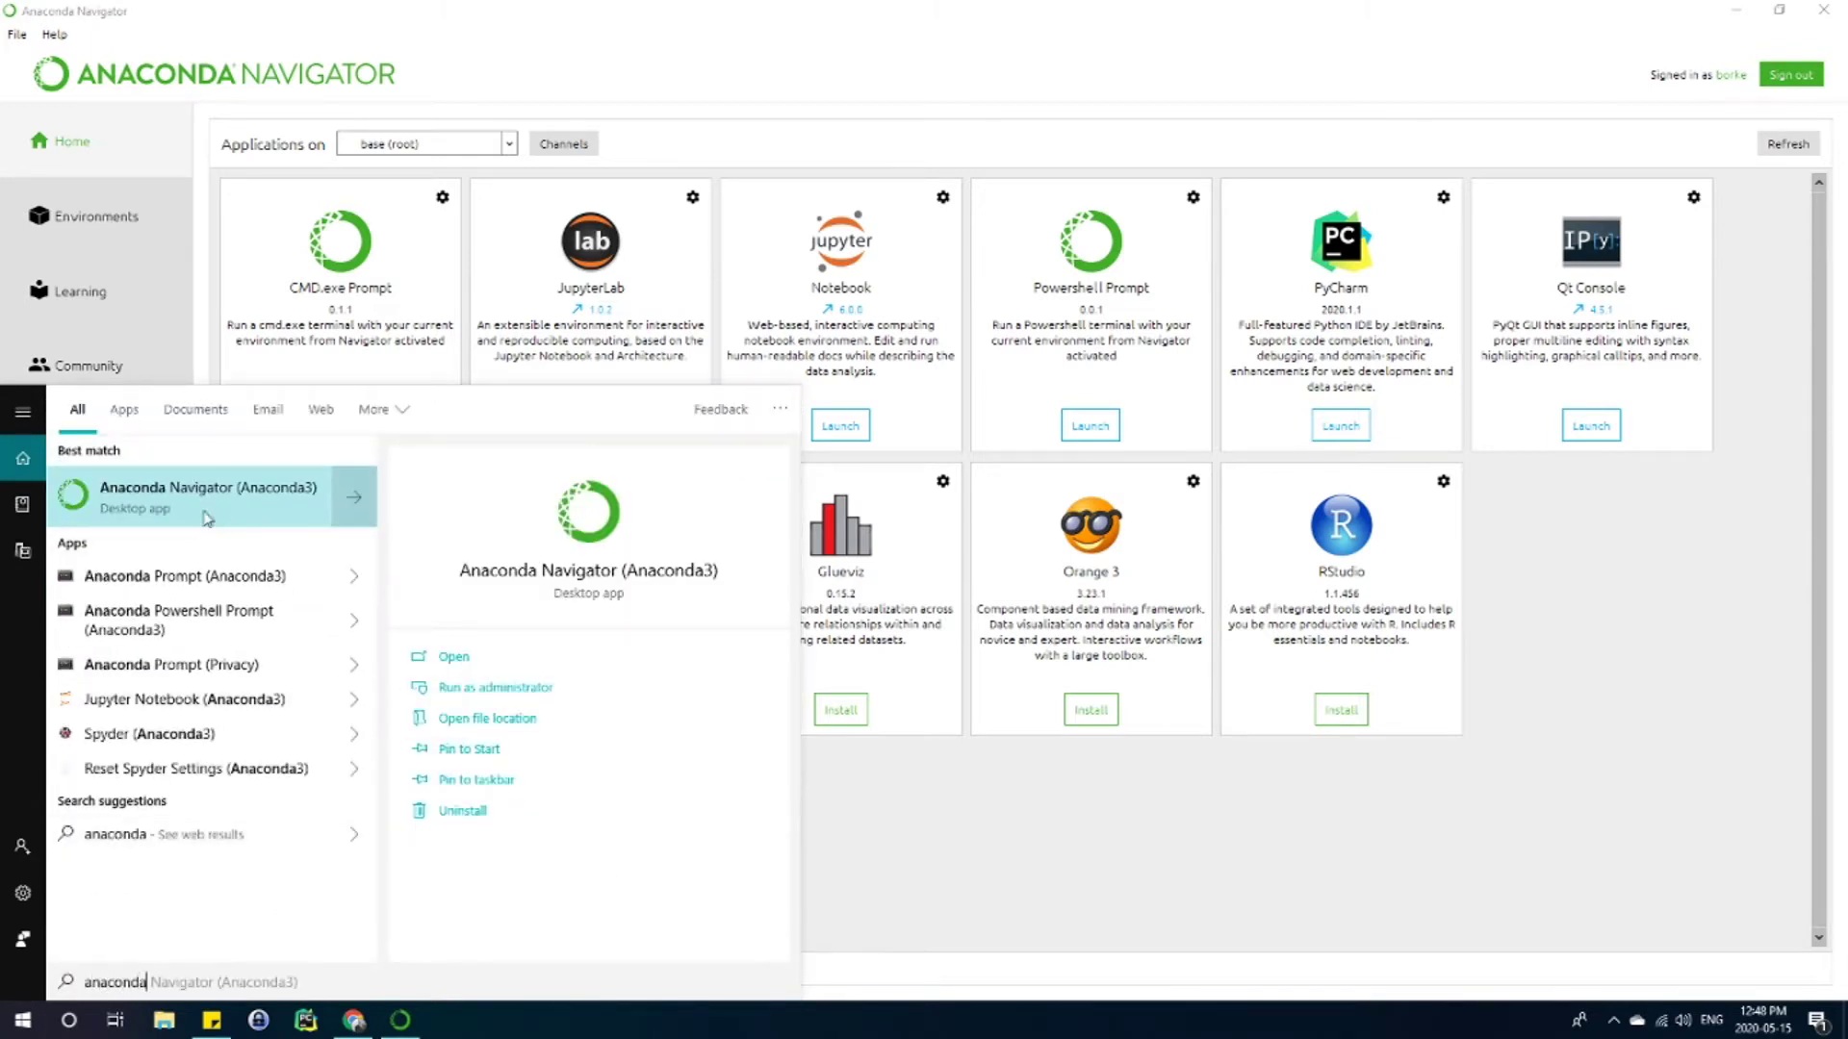
click(1190, 855)
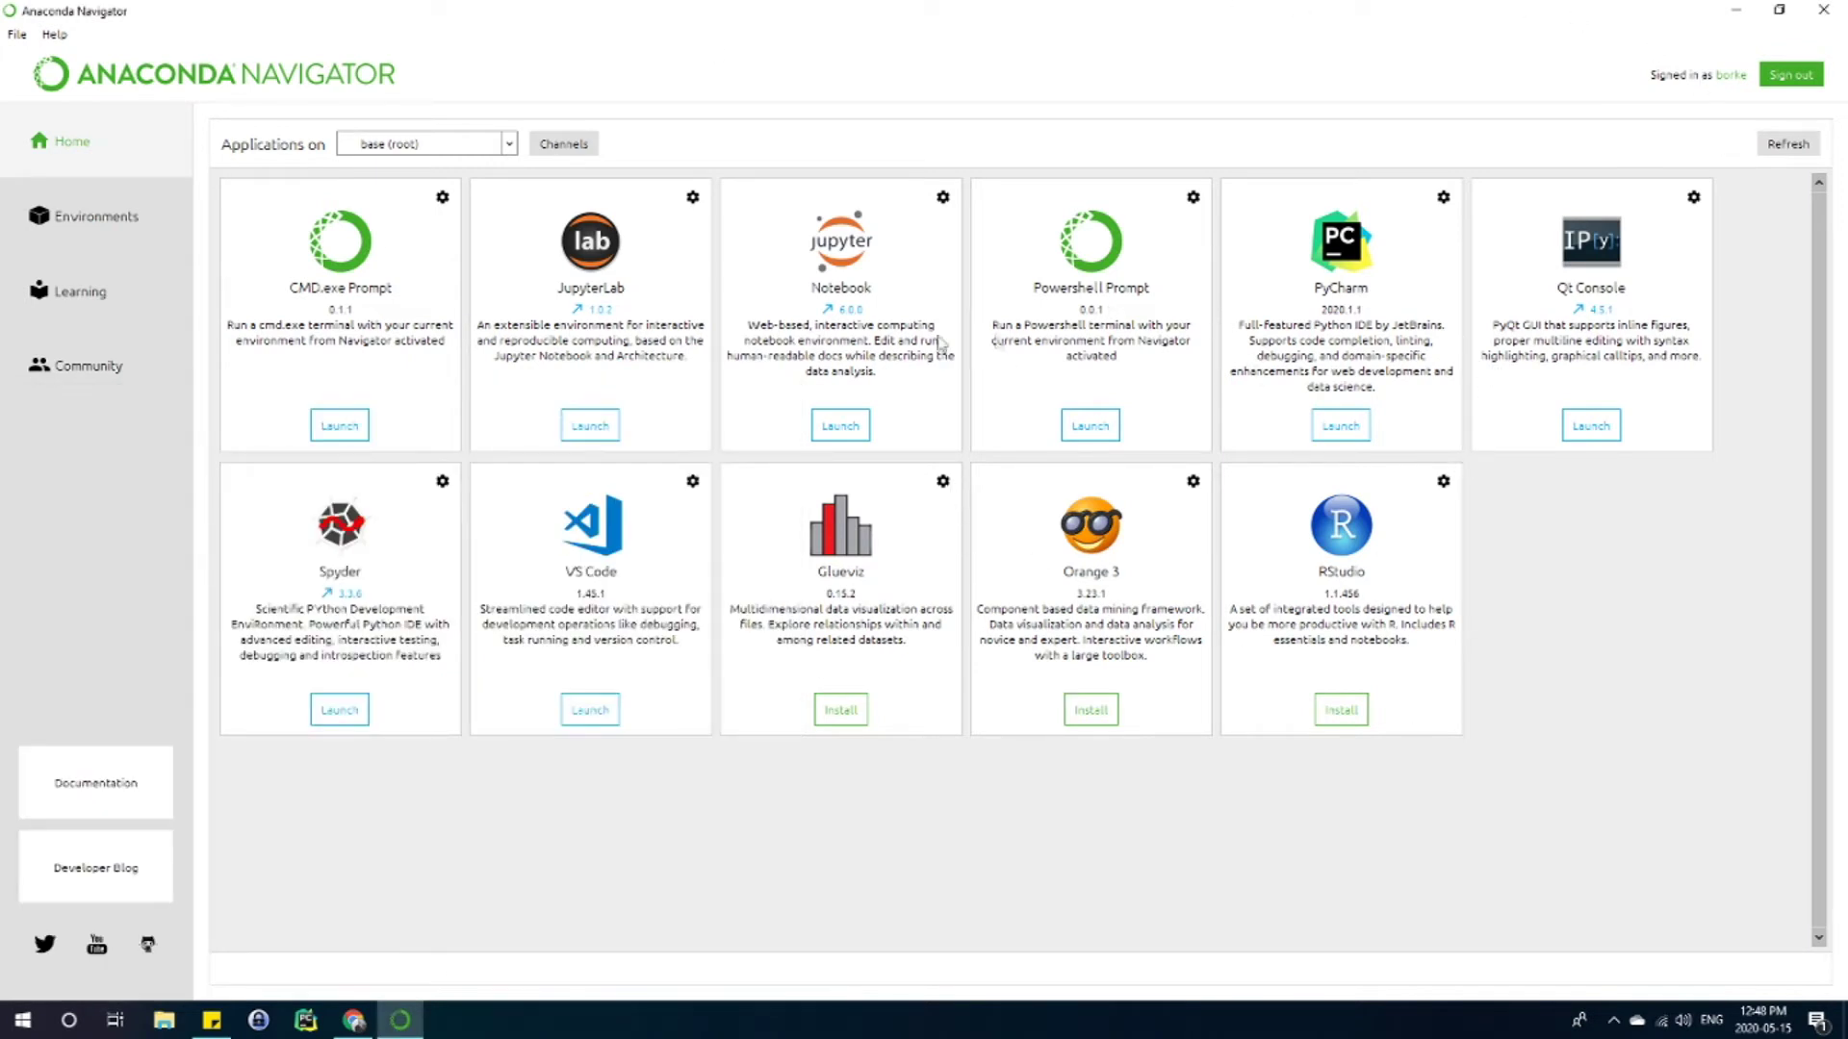
- Create a new environment named "tutorial" with Python 3.7
click(104, 222)
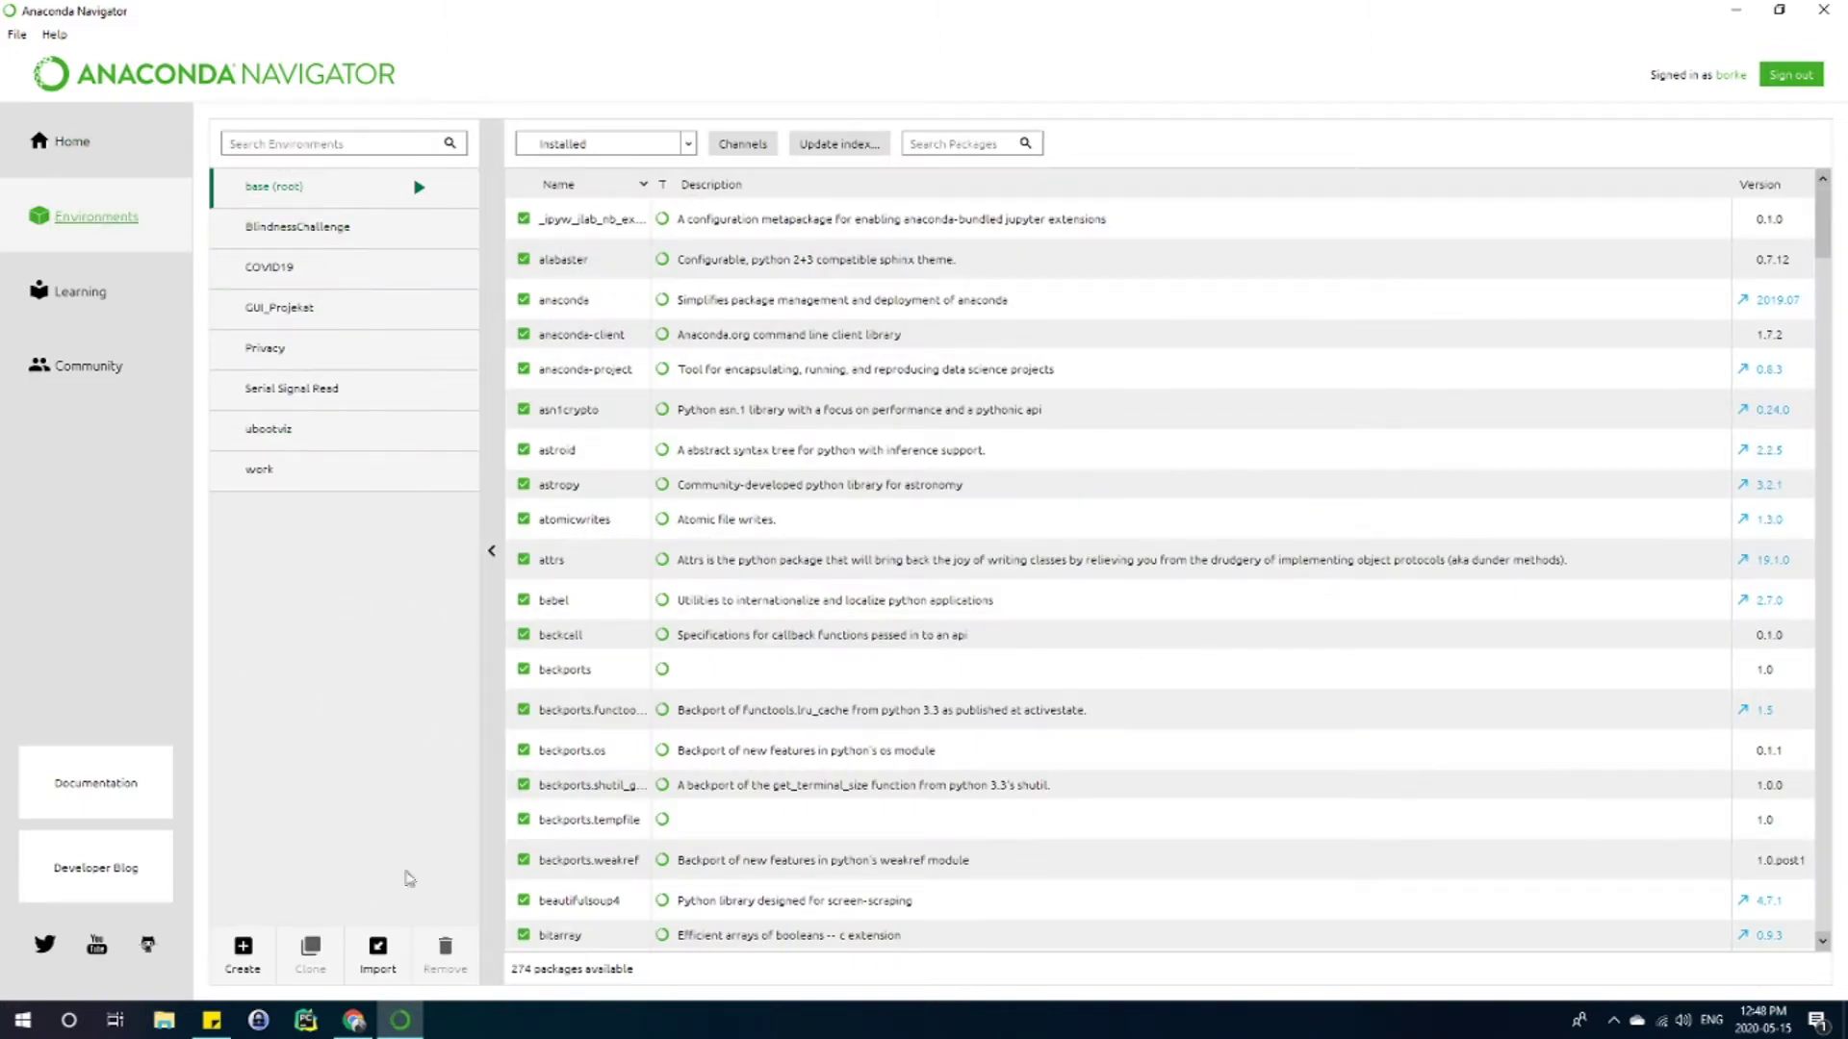
click(244, 951)
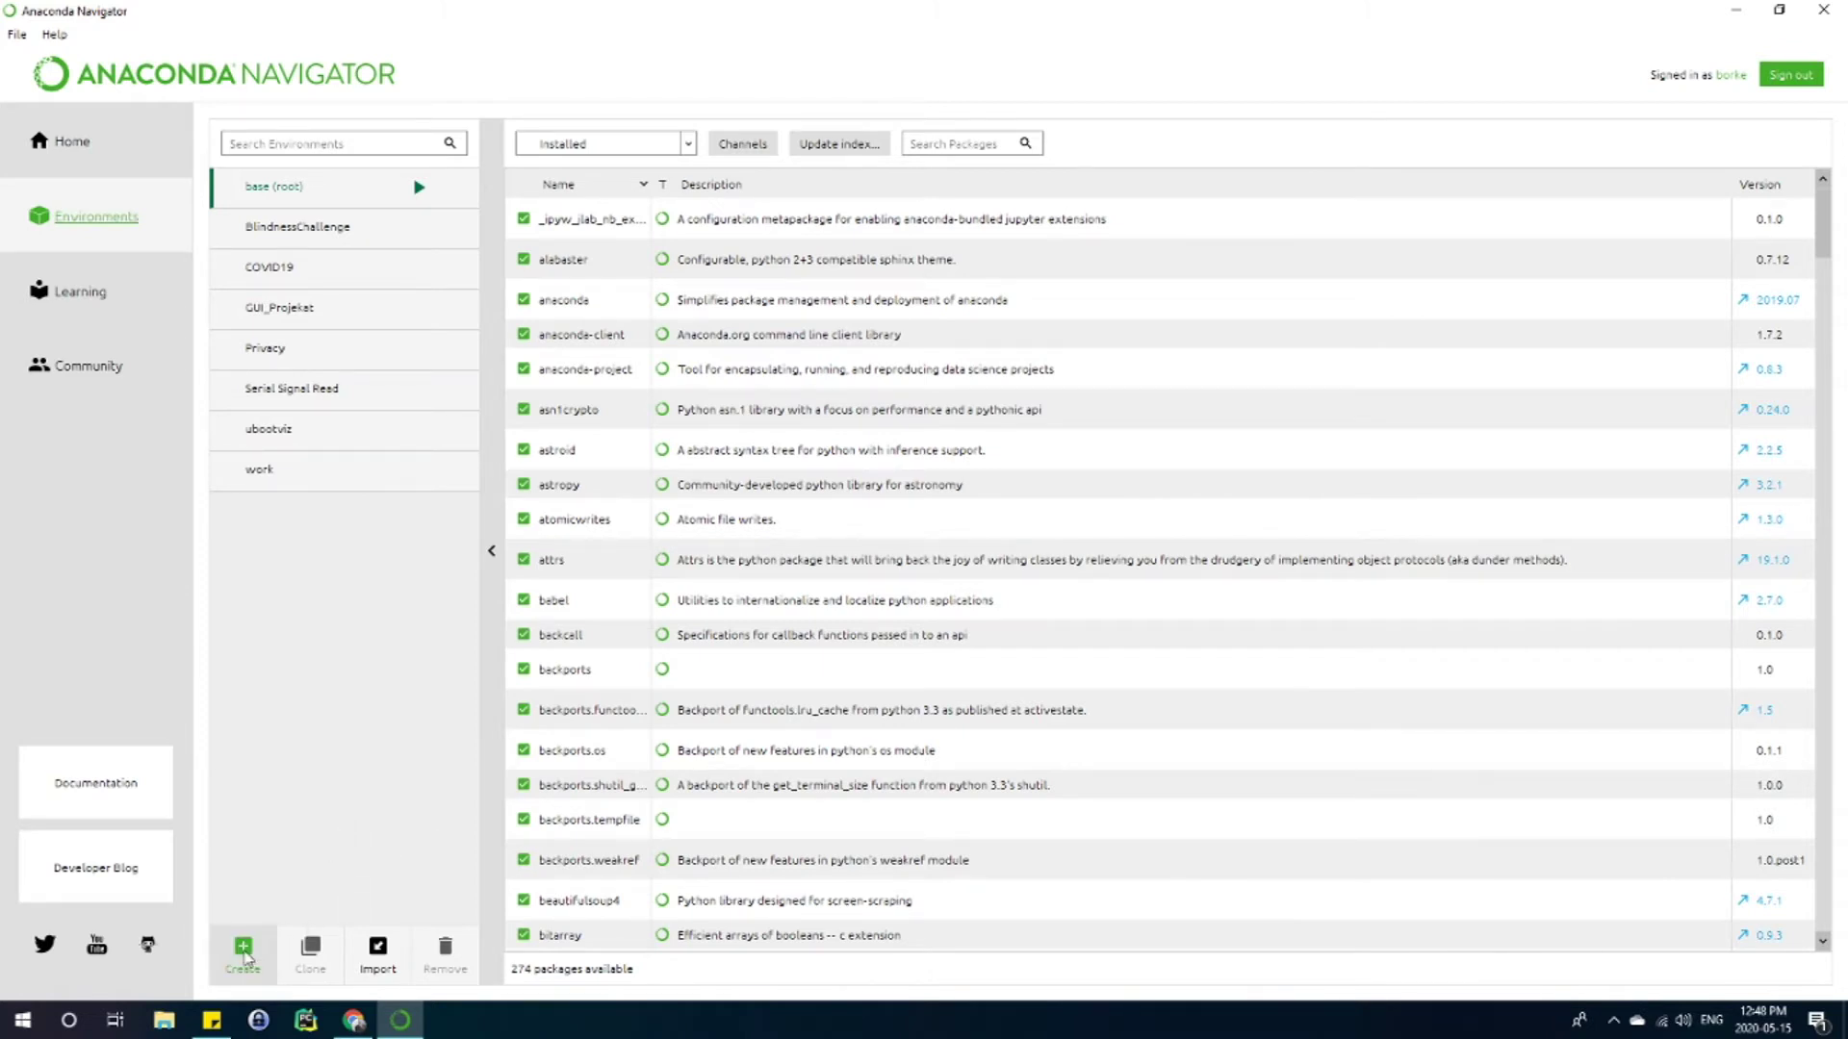
click(245, 960)
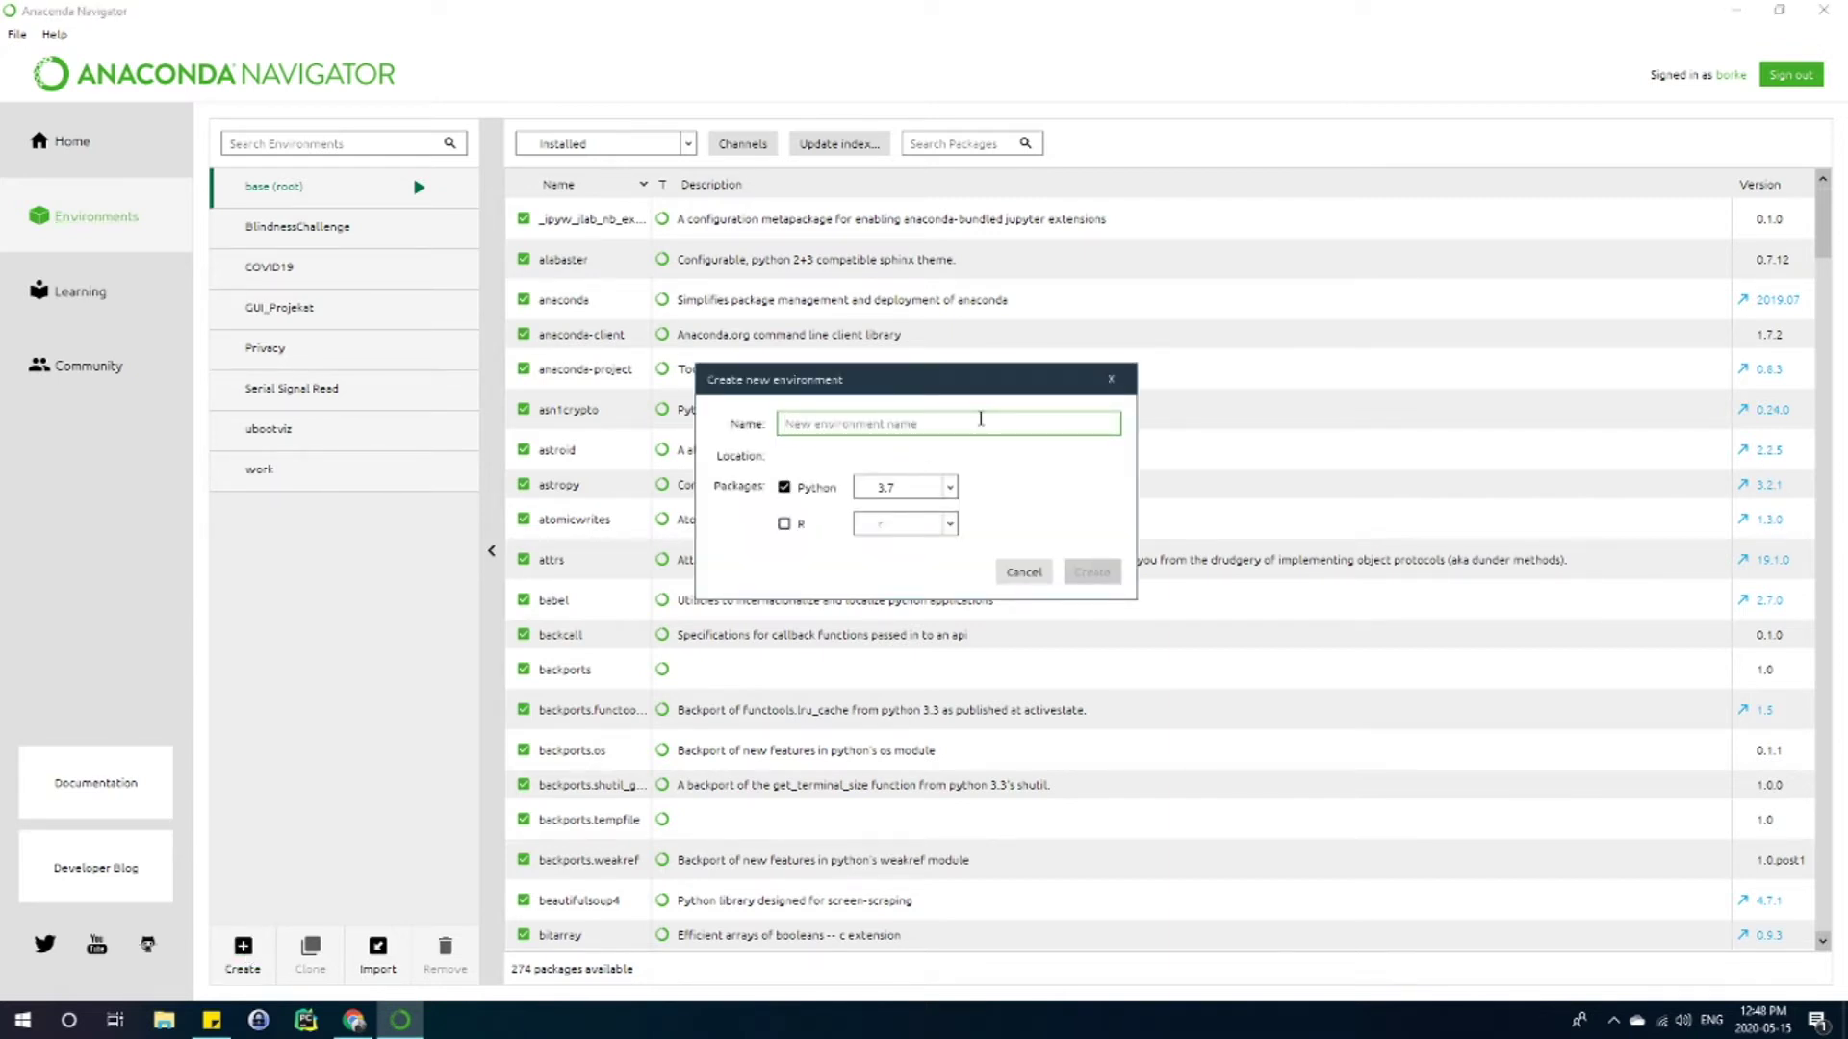
text(tutorial)
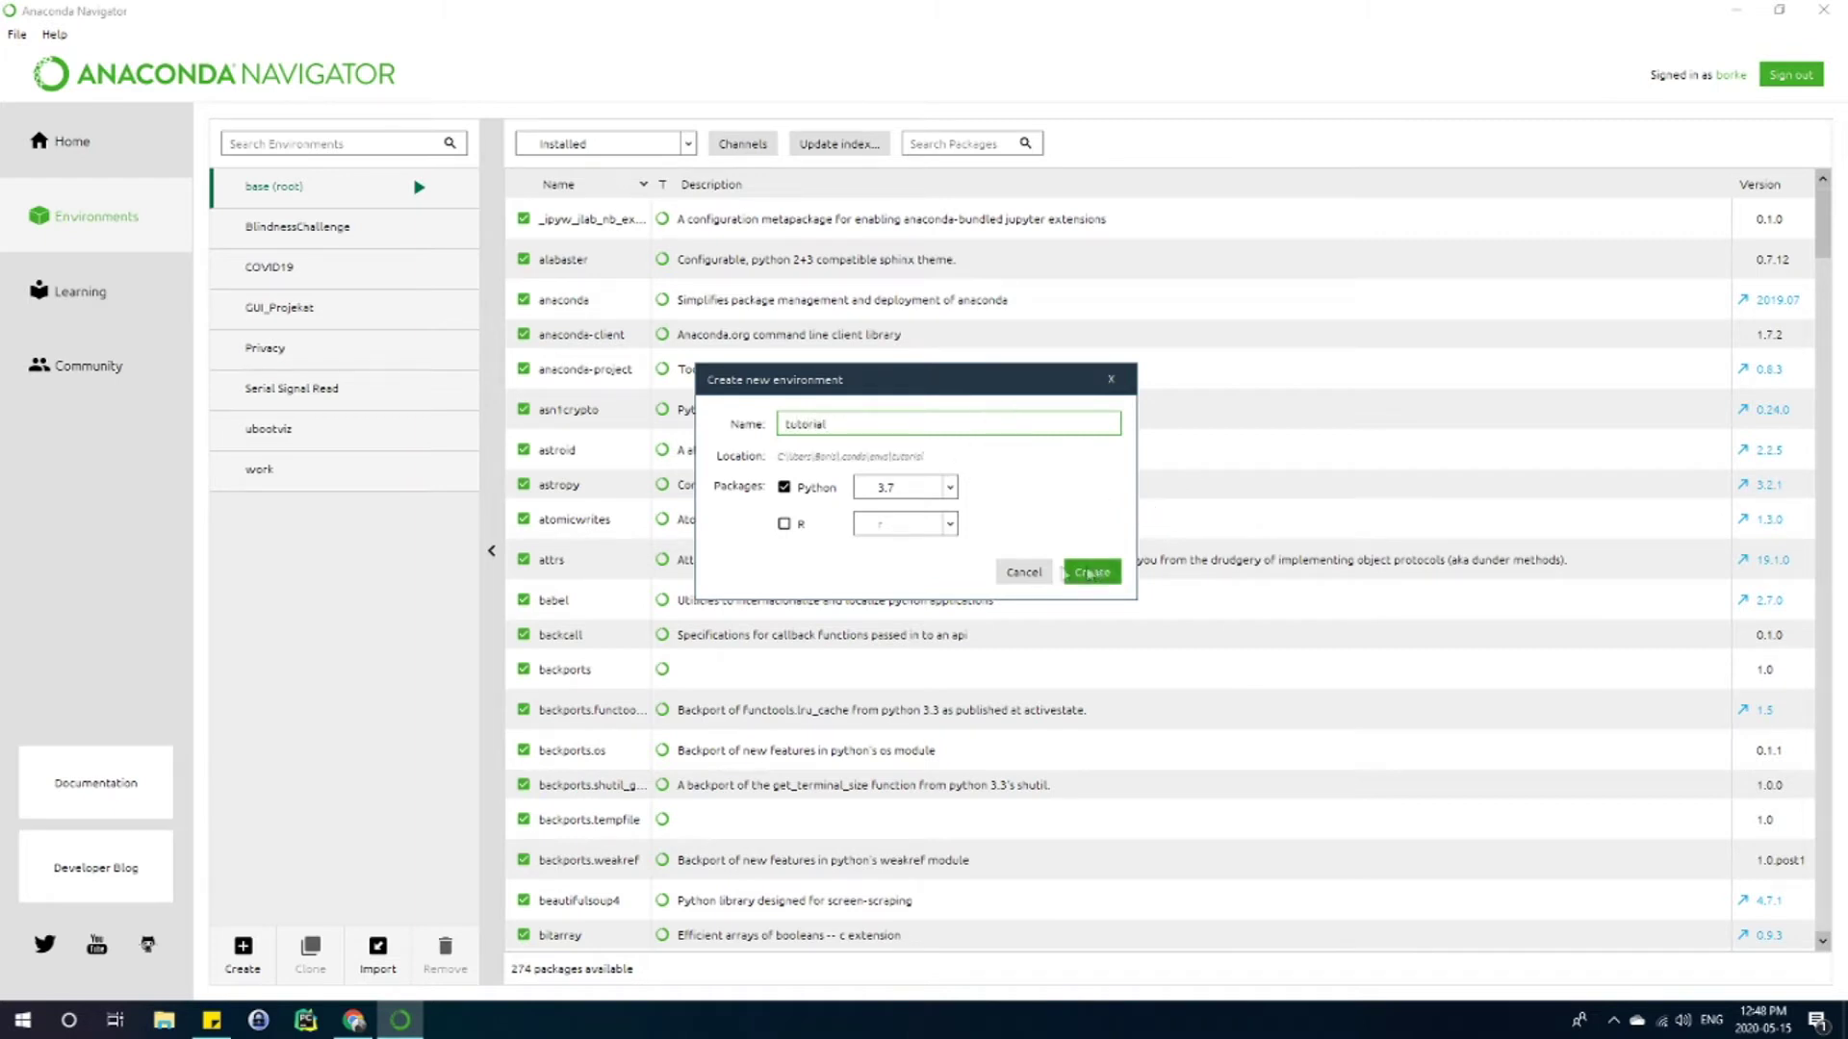
click(947, 488)
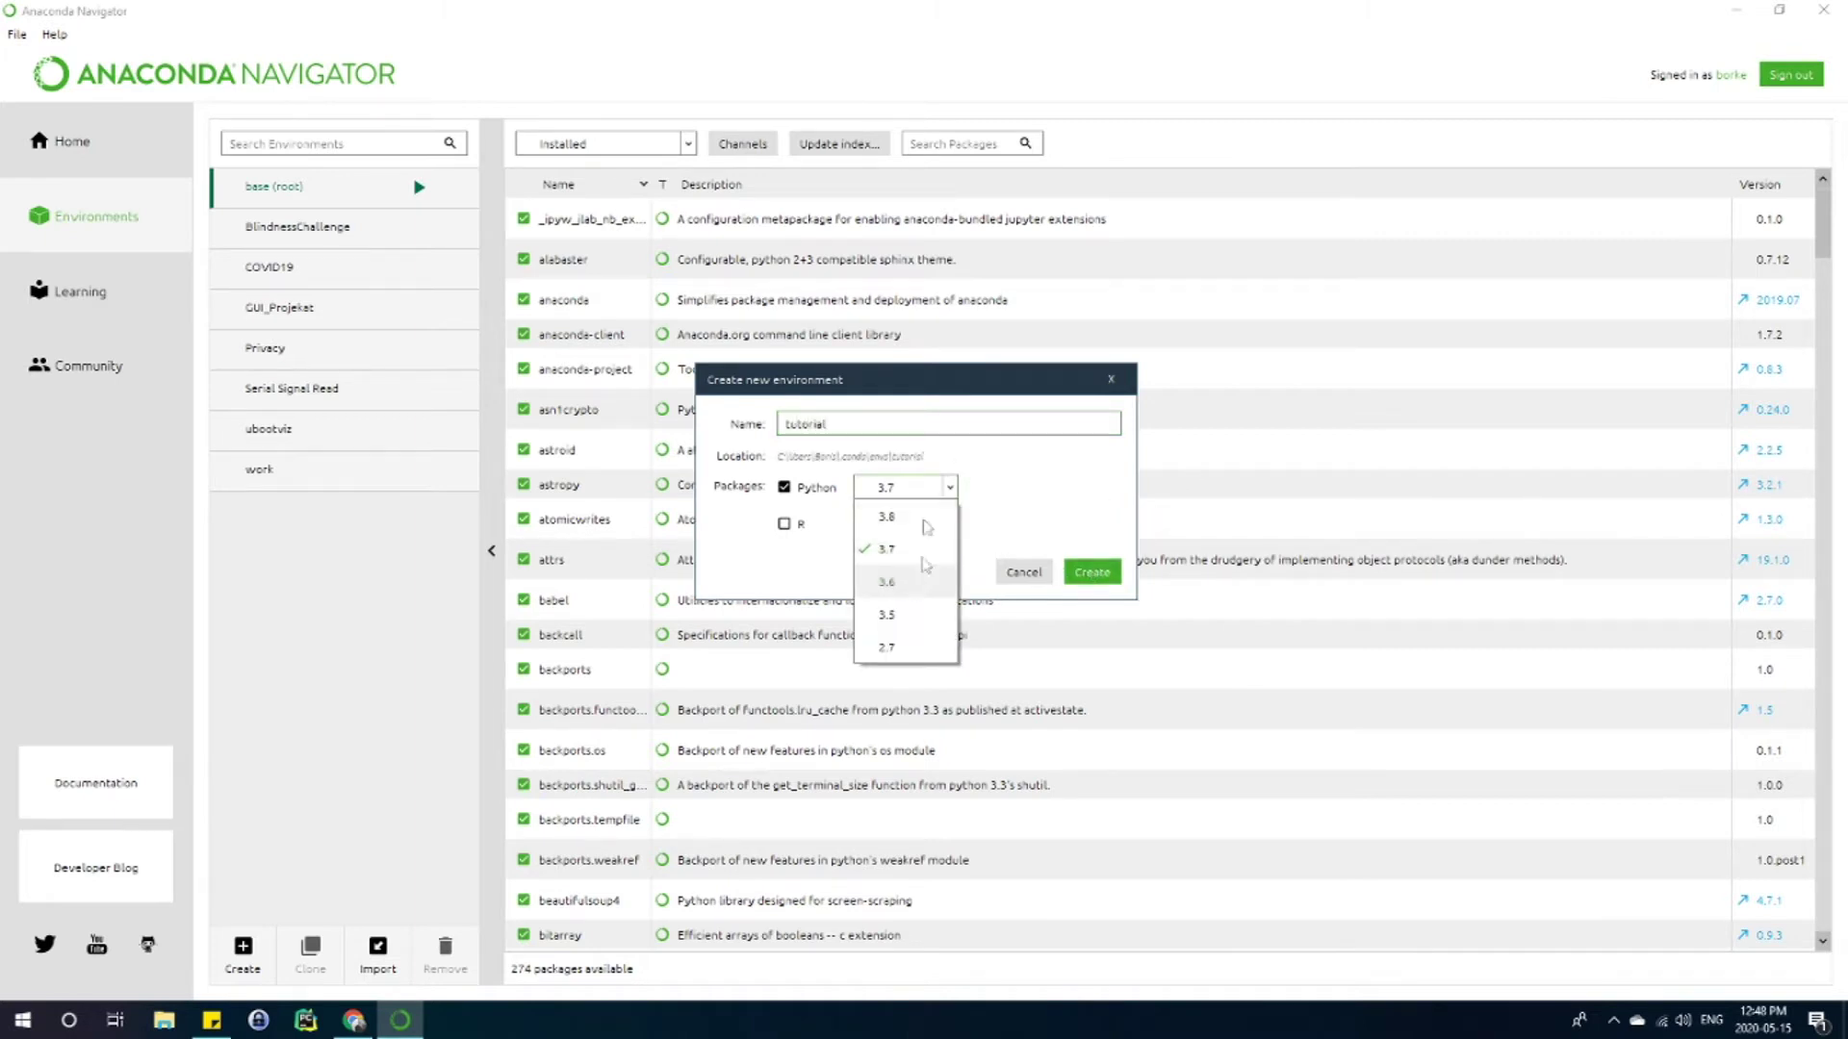
click(943, 488)
click(947, 488)
click(998, 488)
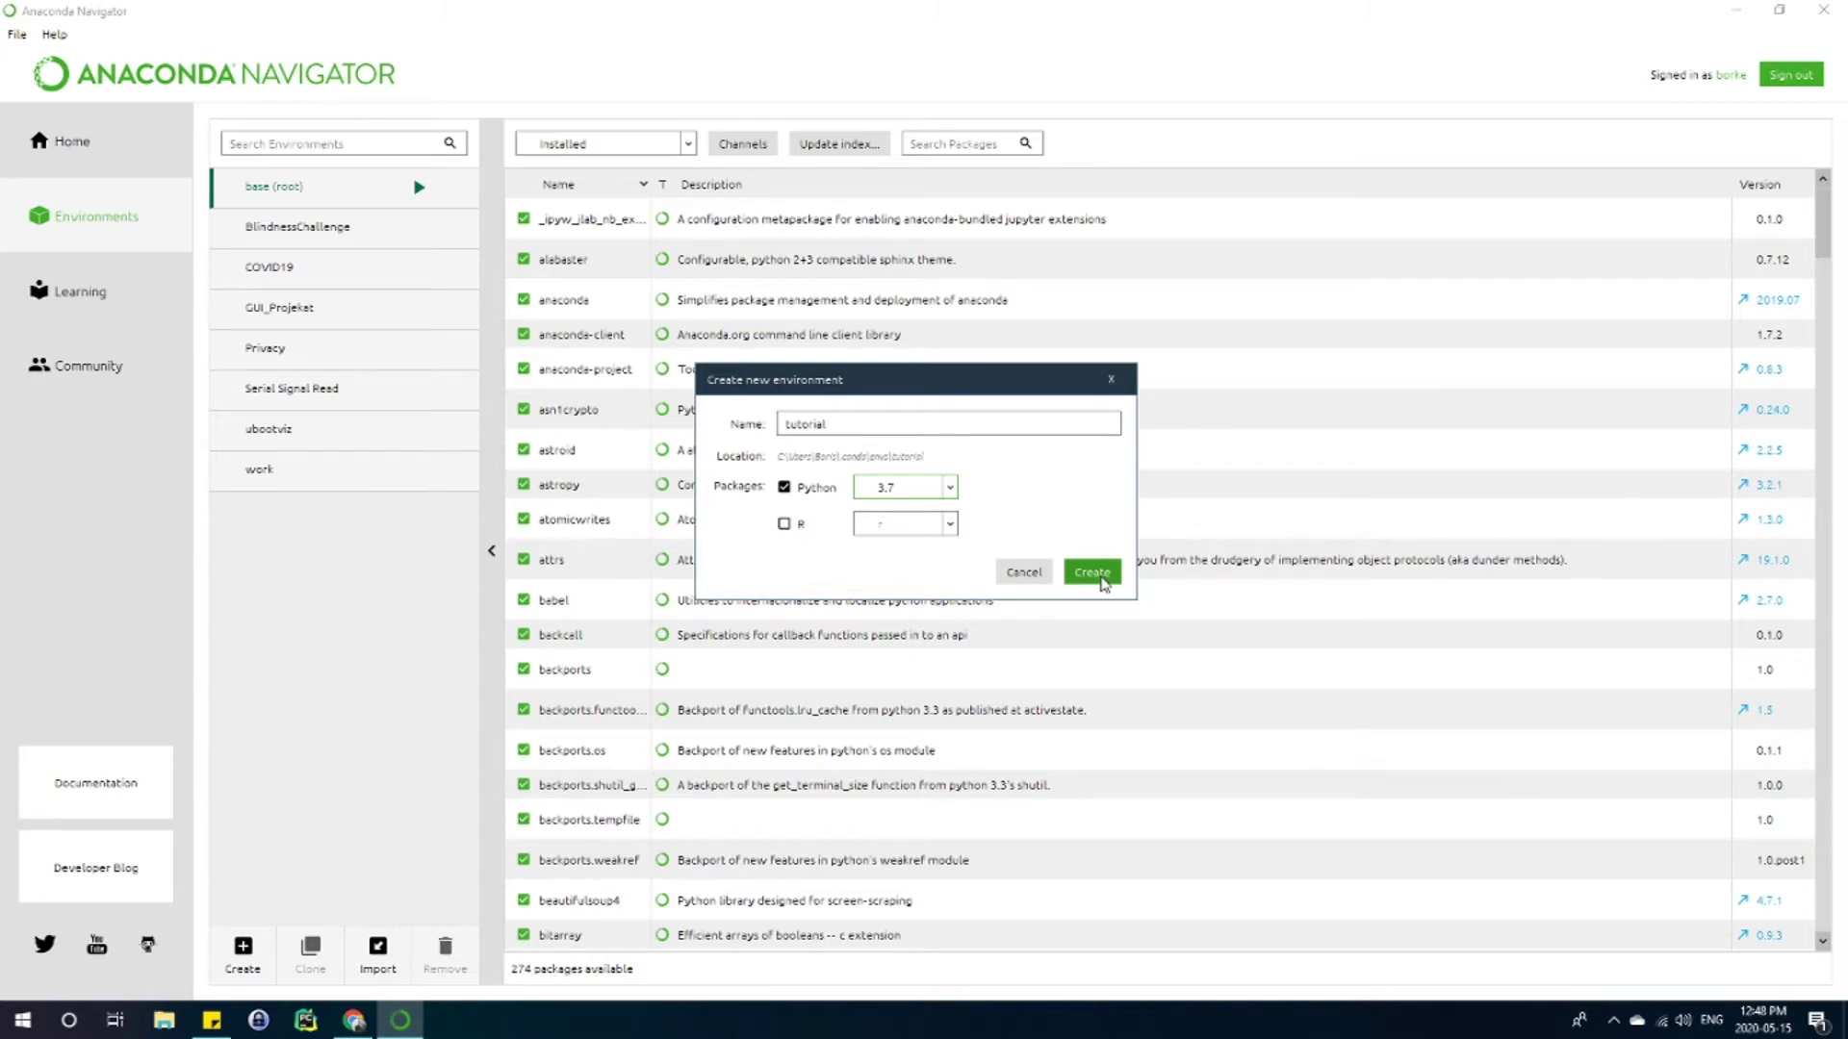
click(1095, 574)
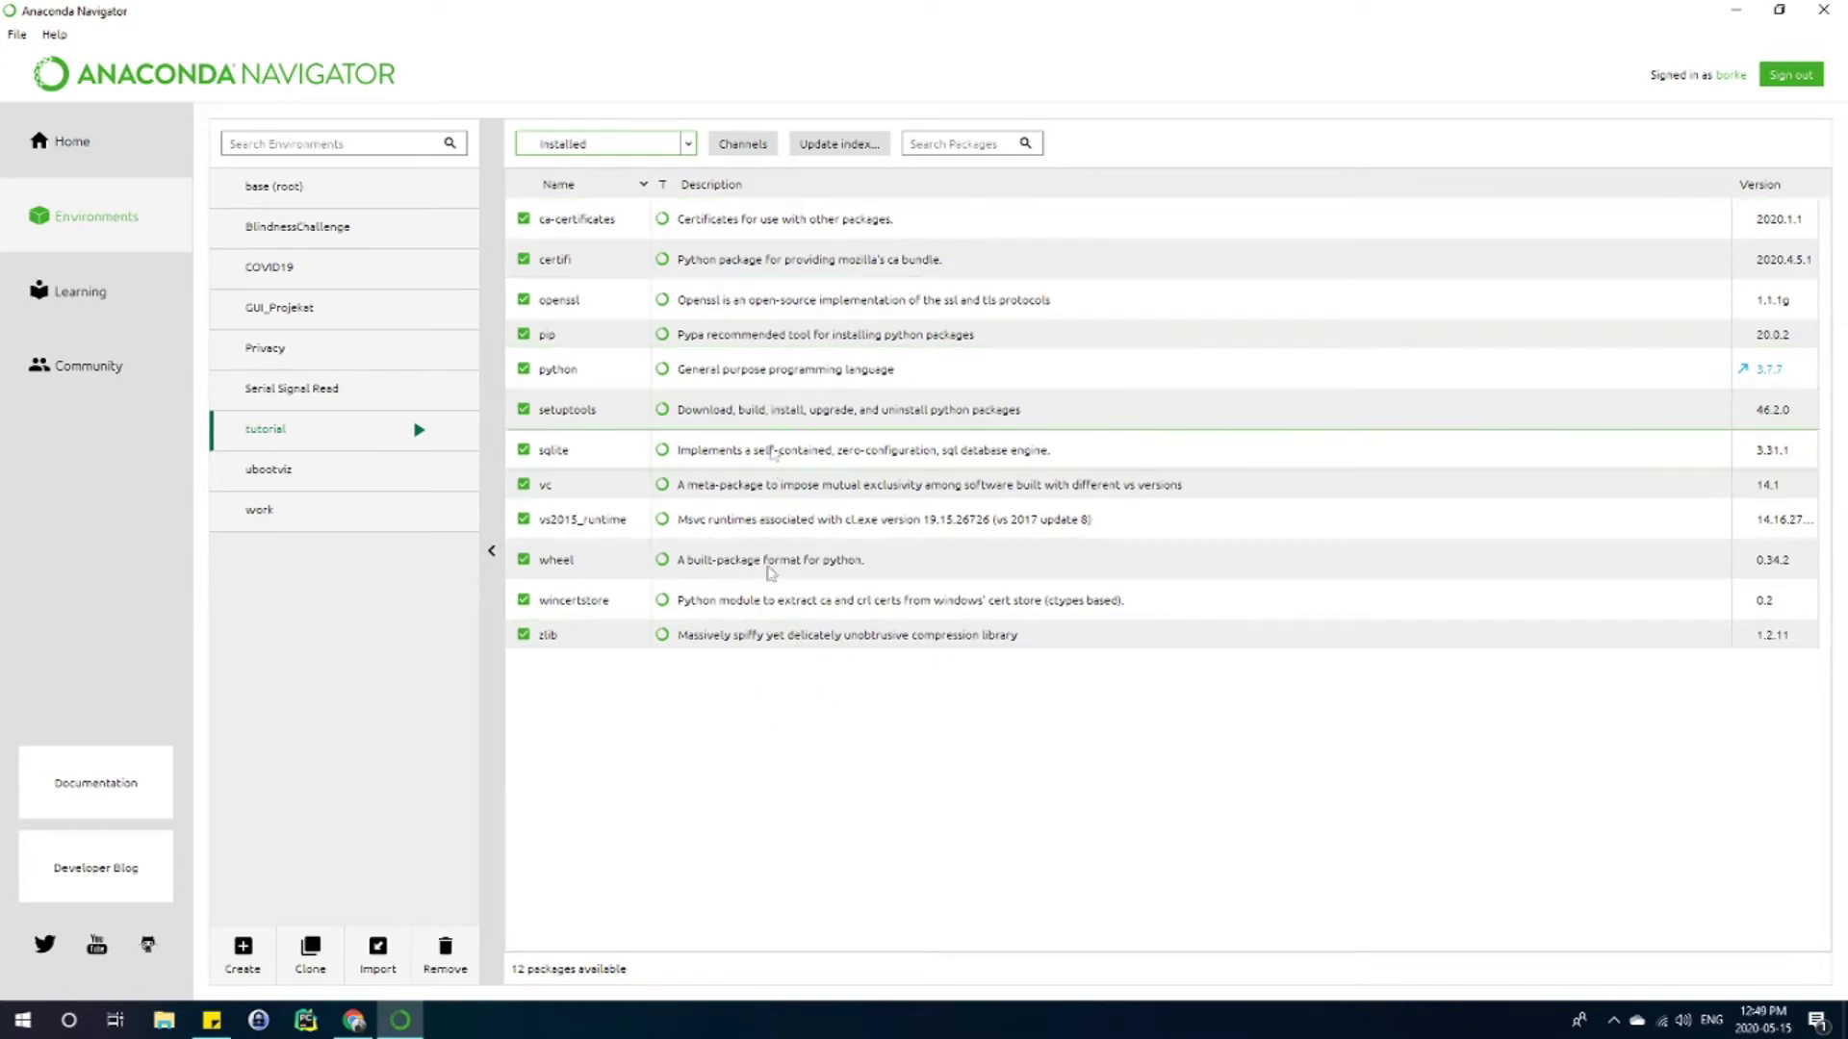
- List all packages for the tutorial environment and search them for "numpy"
click(624, 145)
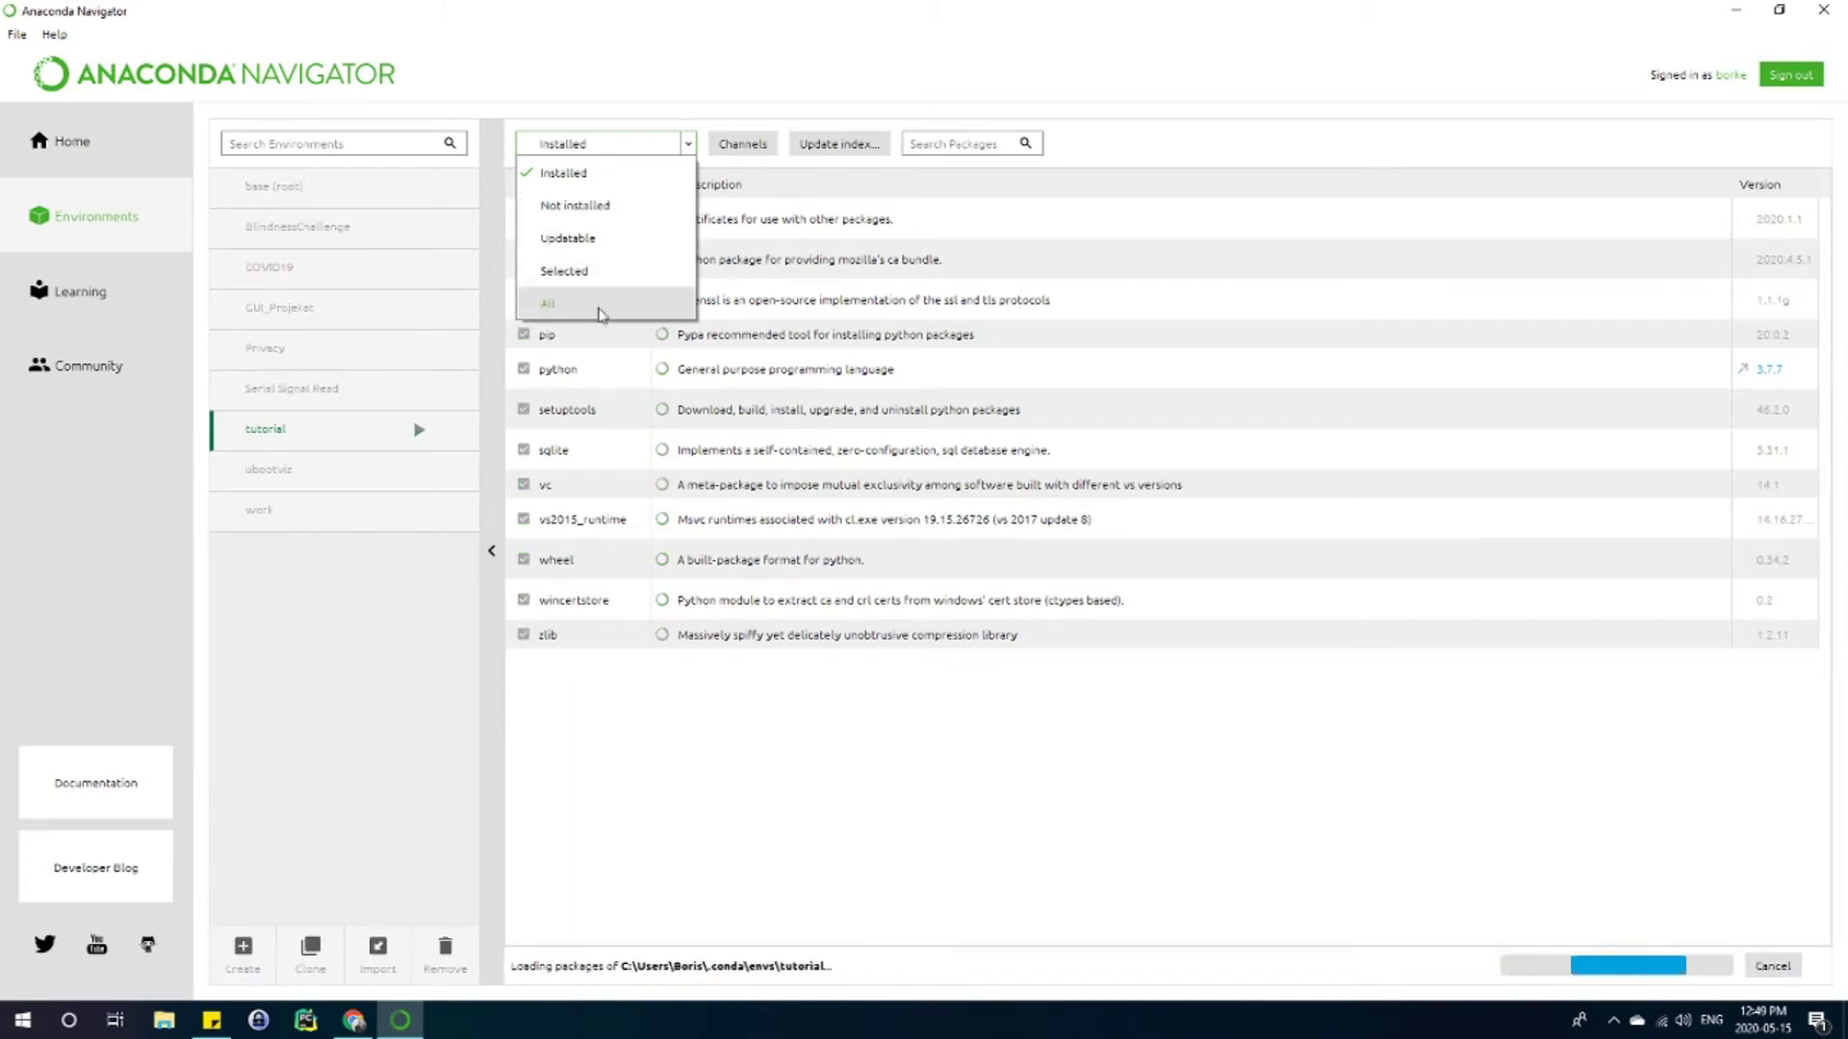
click(596, 310)
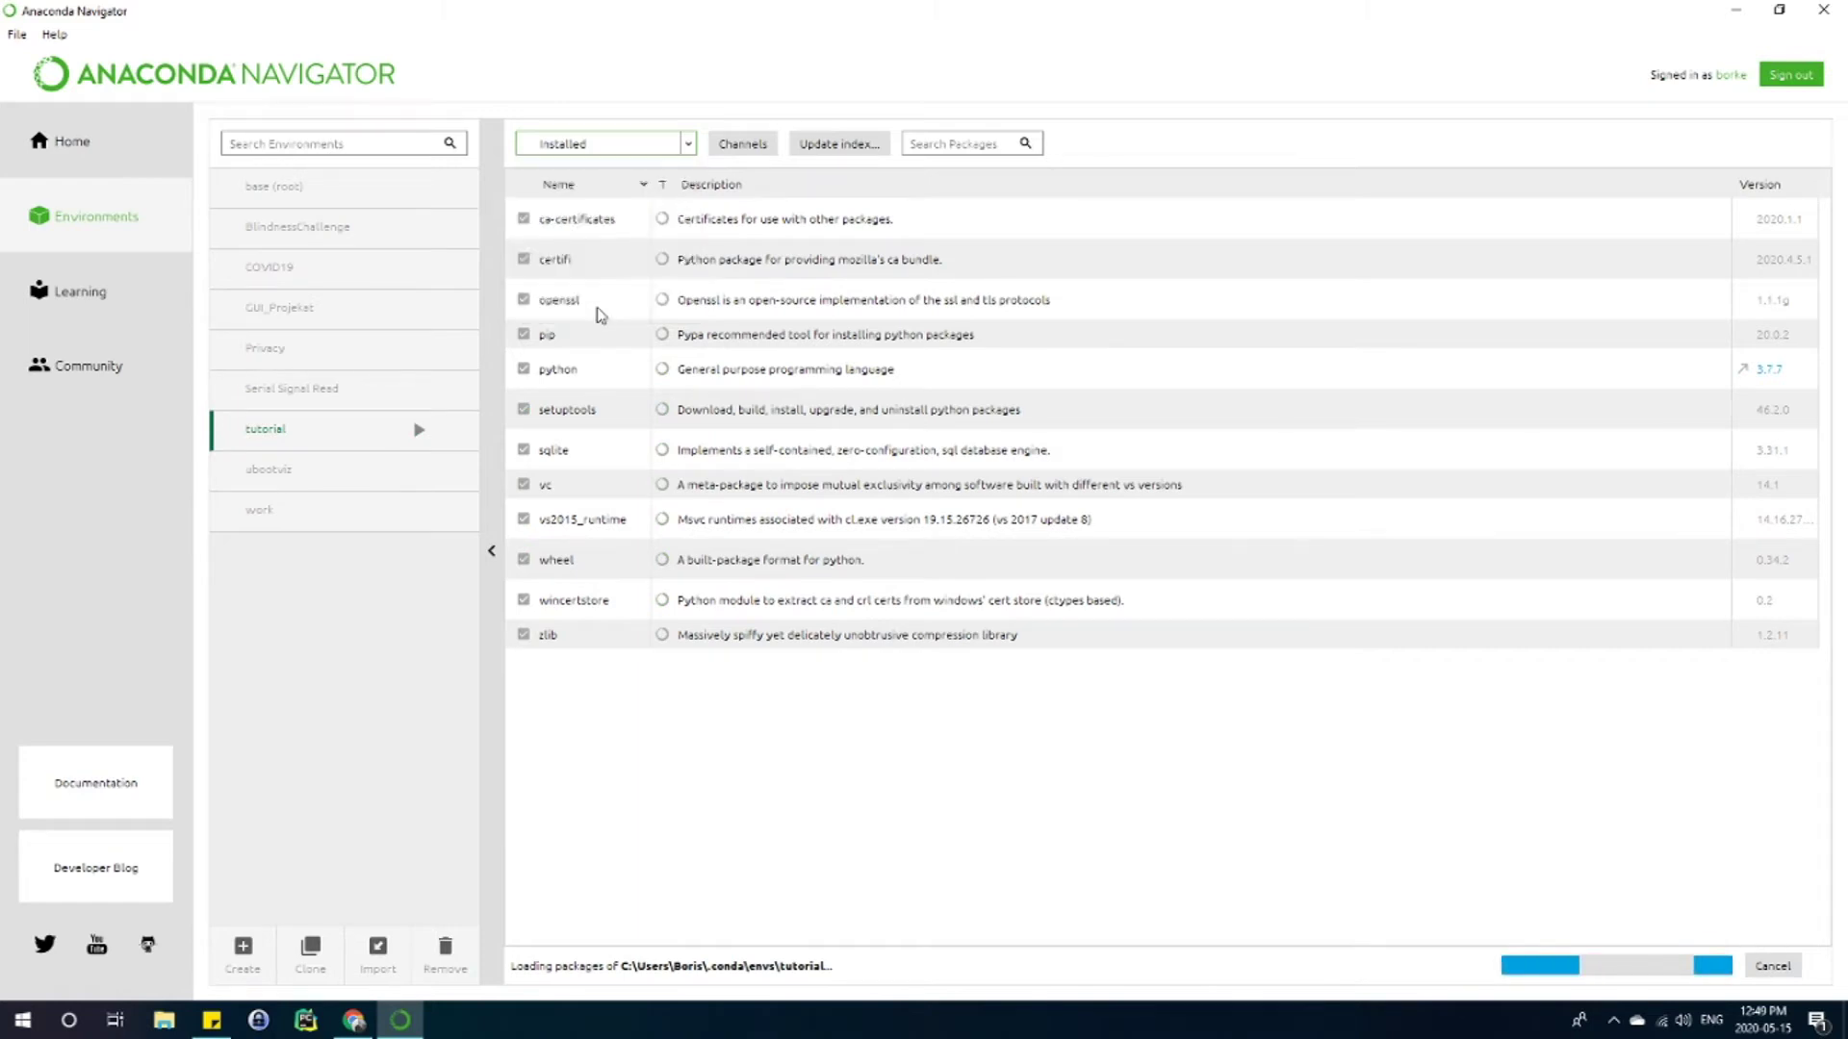
click(412, 428)
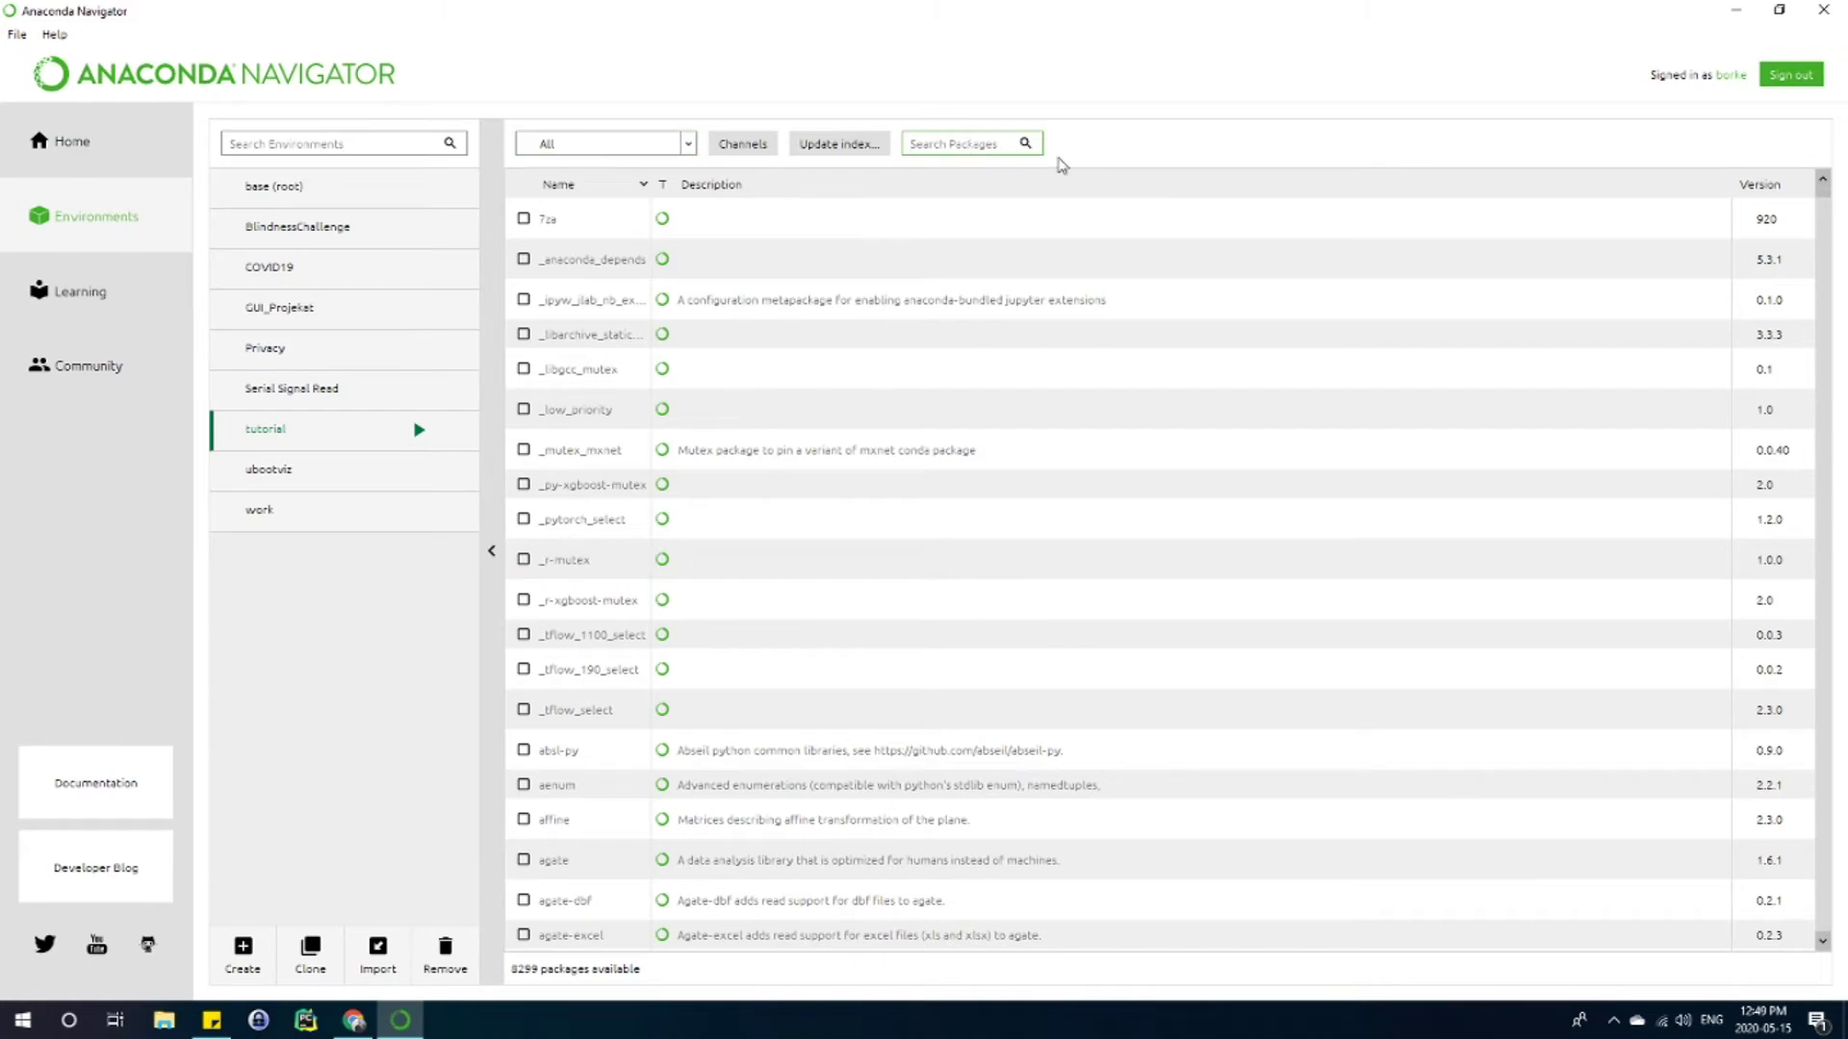
text(numpz)
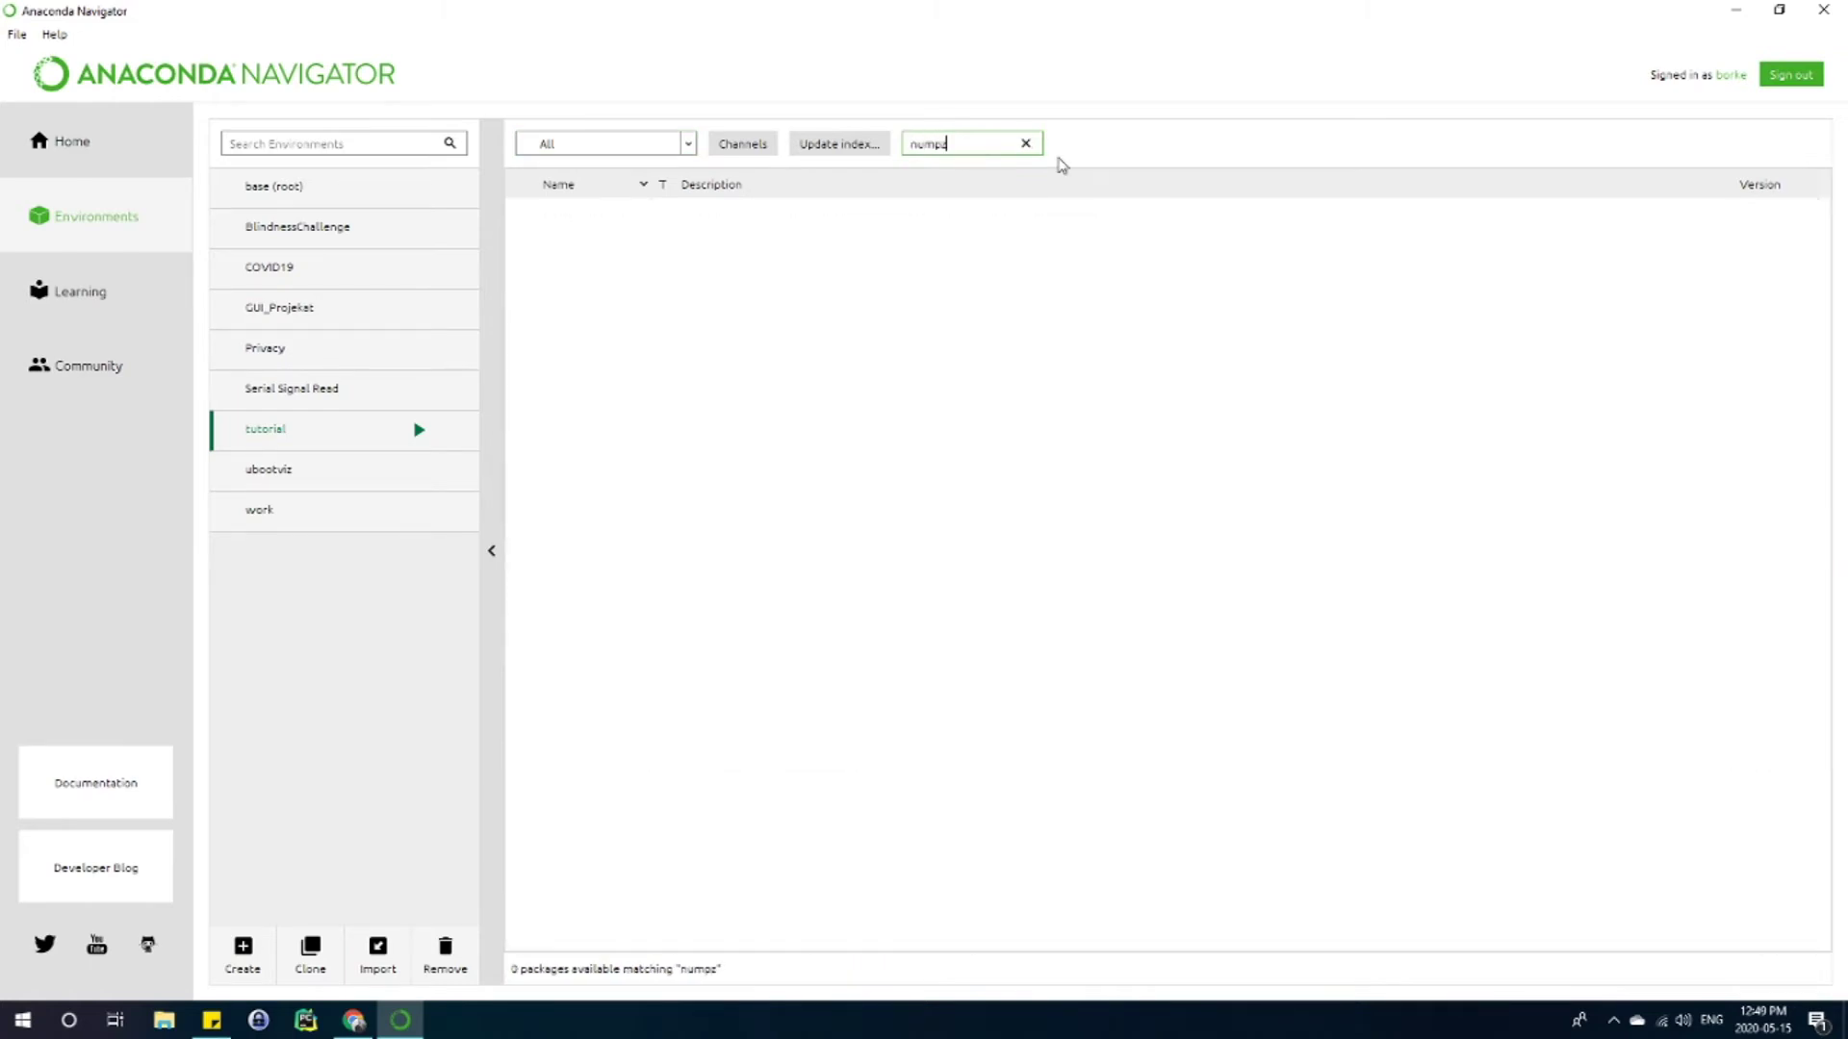
key(BackSpace)
text(y)
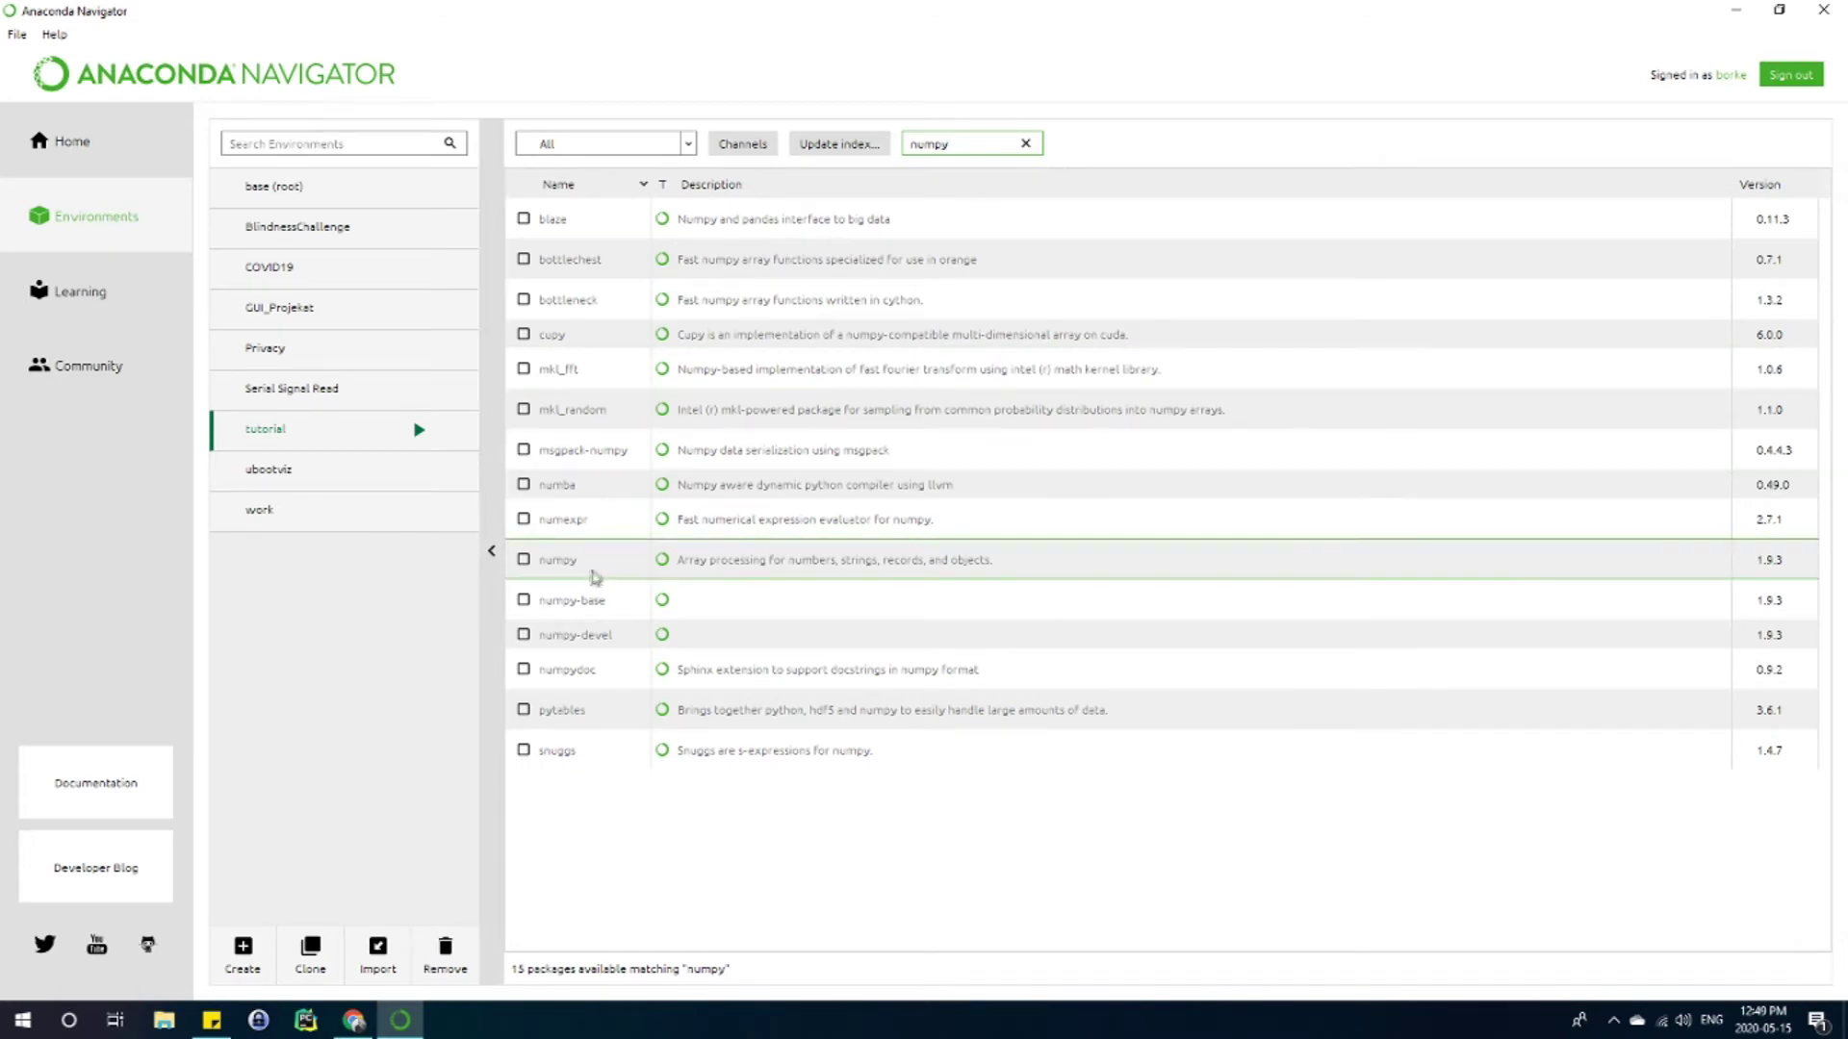
- Mark numpy for installation, bring up the list of packages to install, and cancel the installation
click(524, 560)
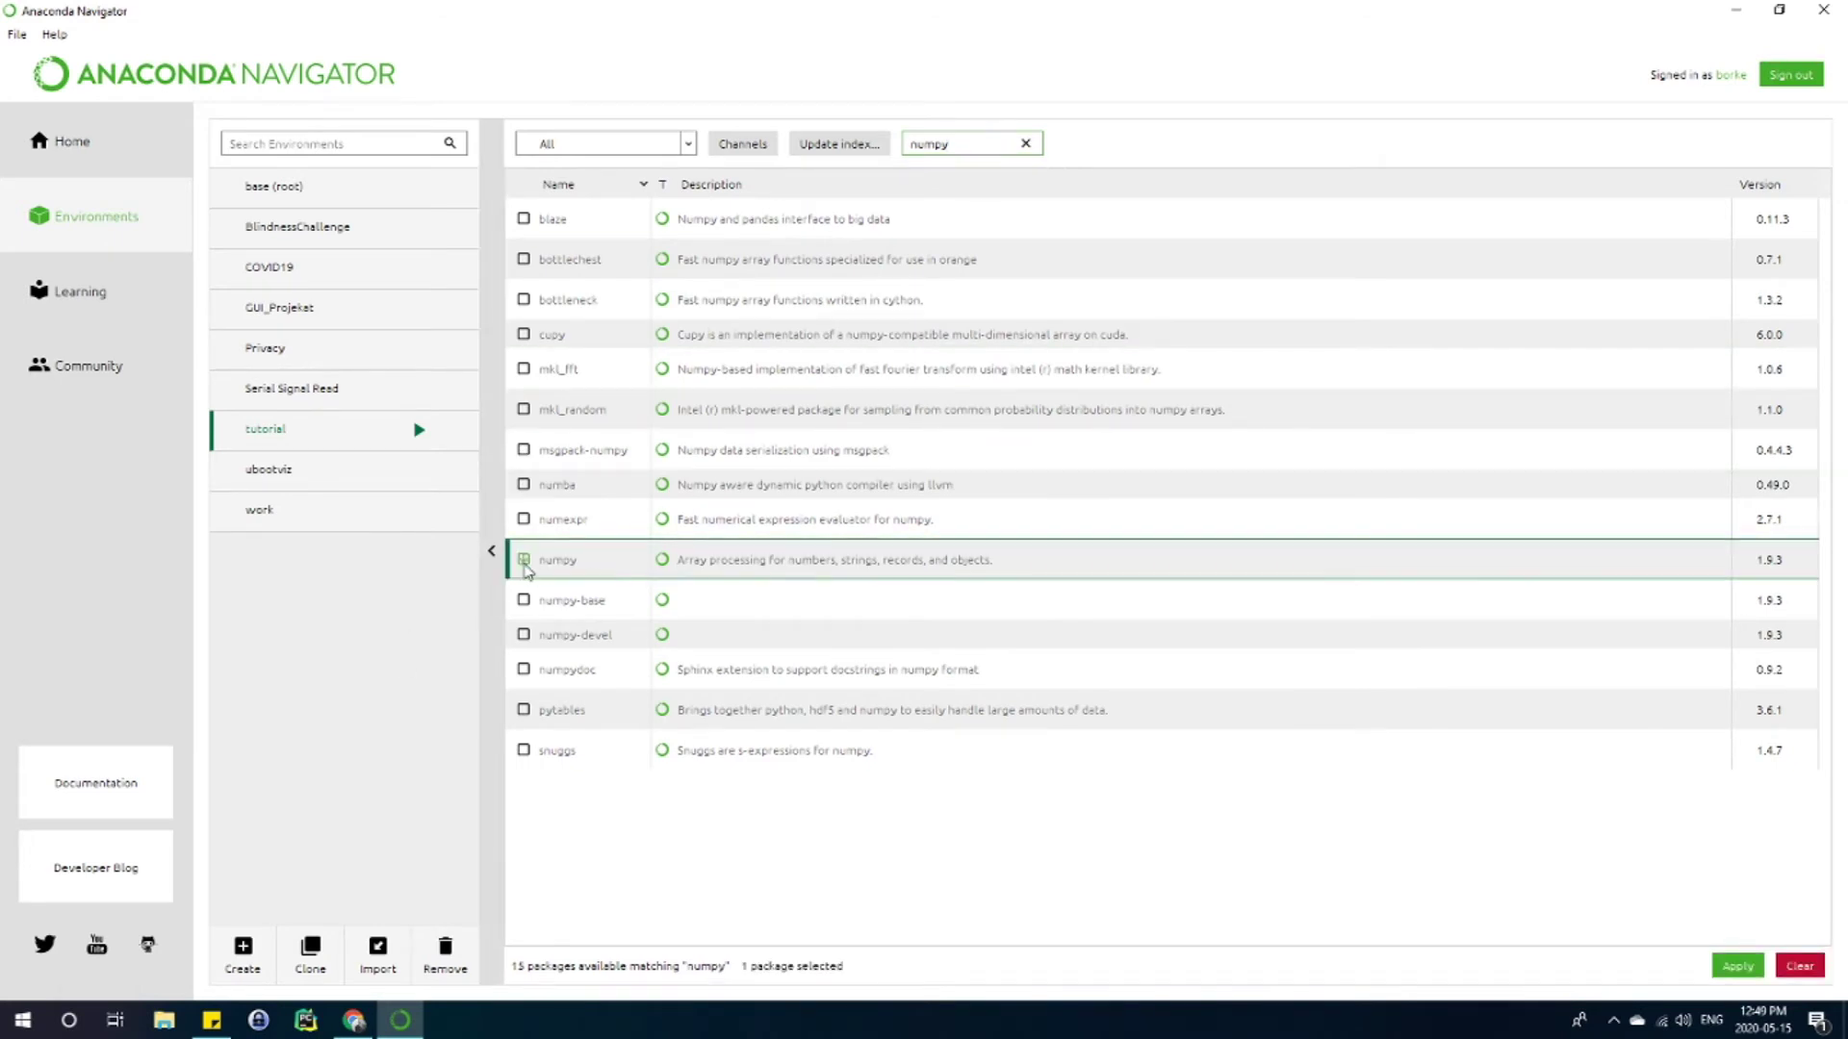
click(1721, 966)
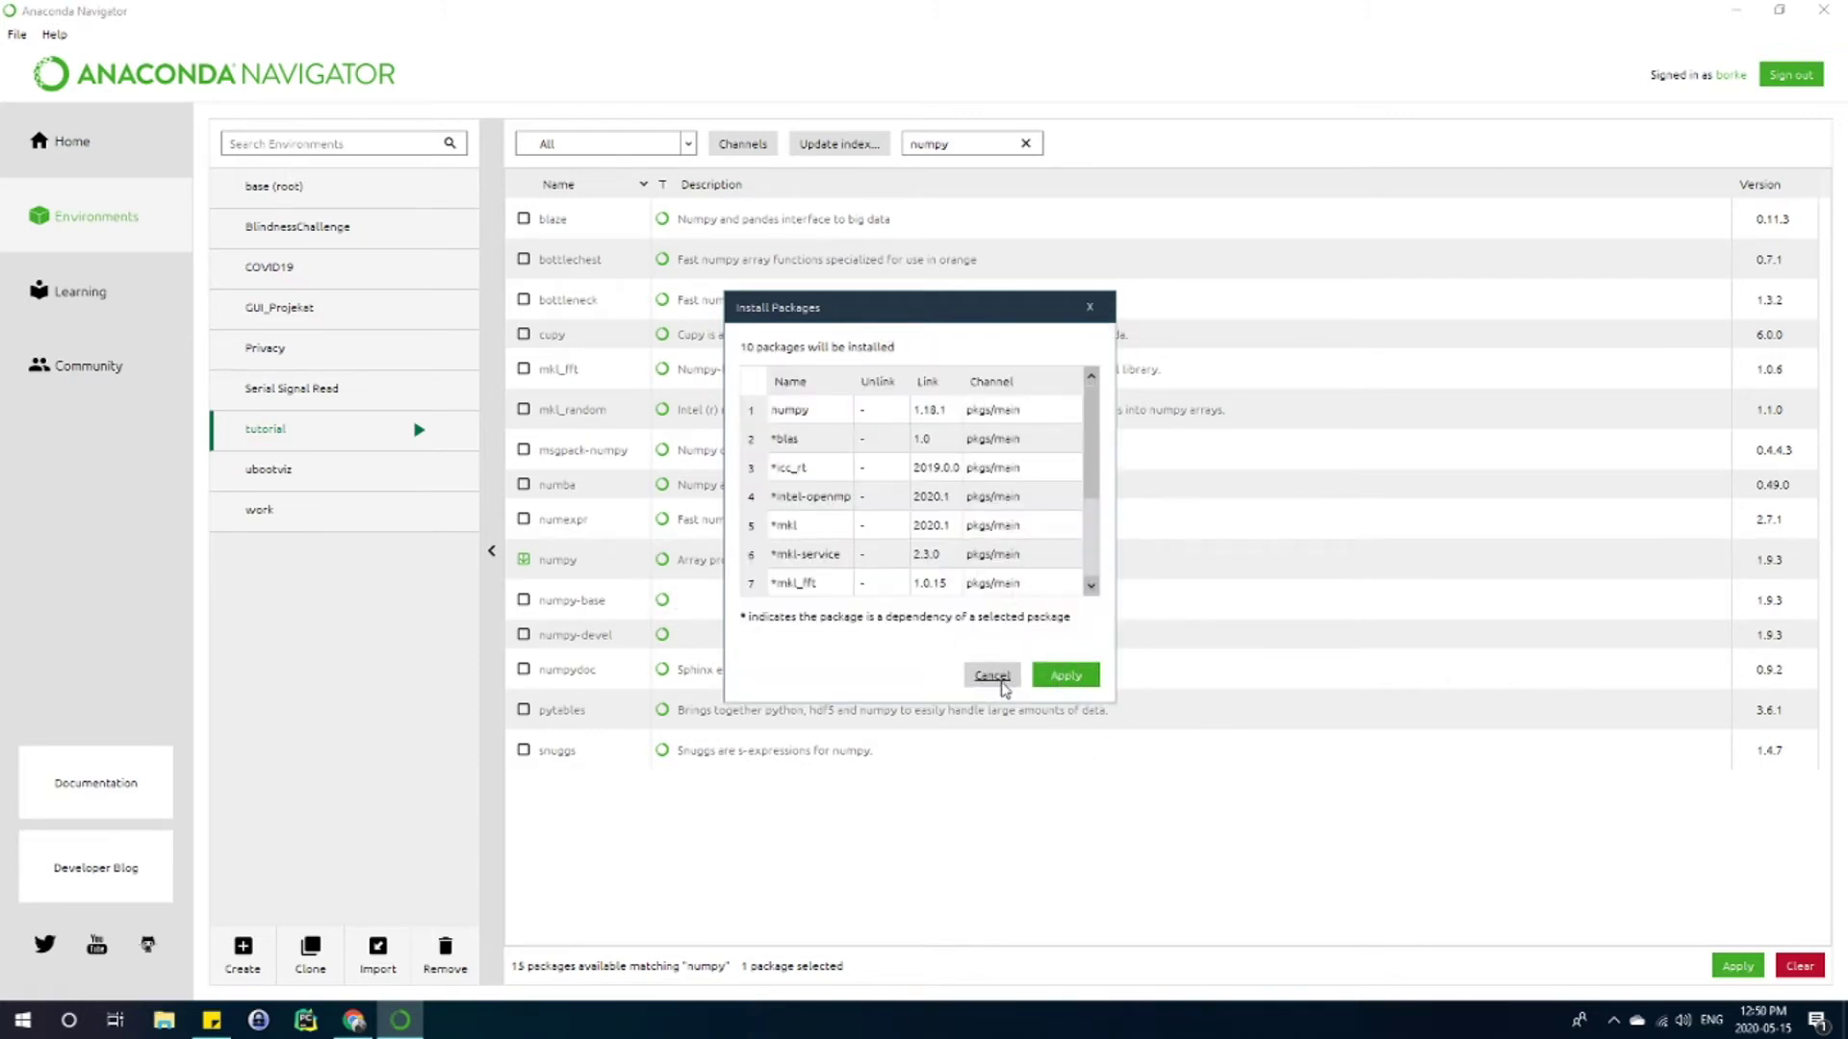
click(992, 676)
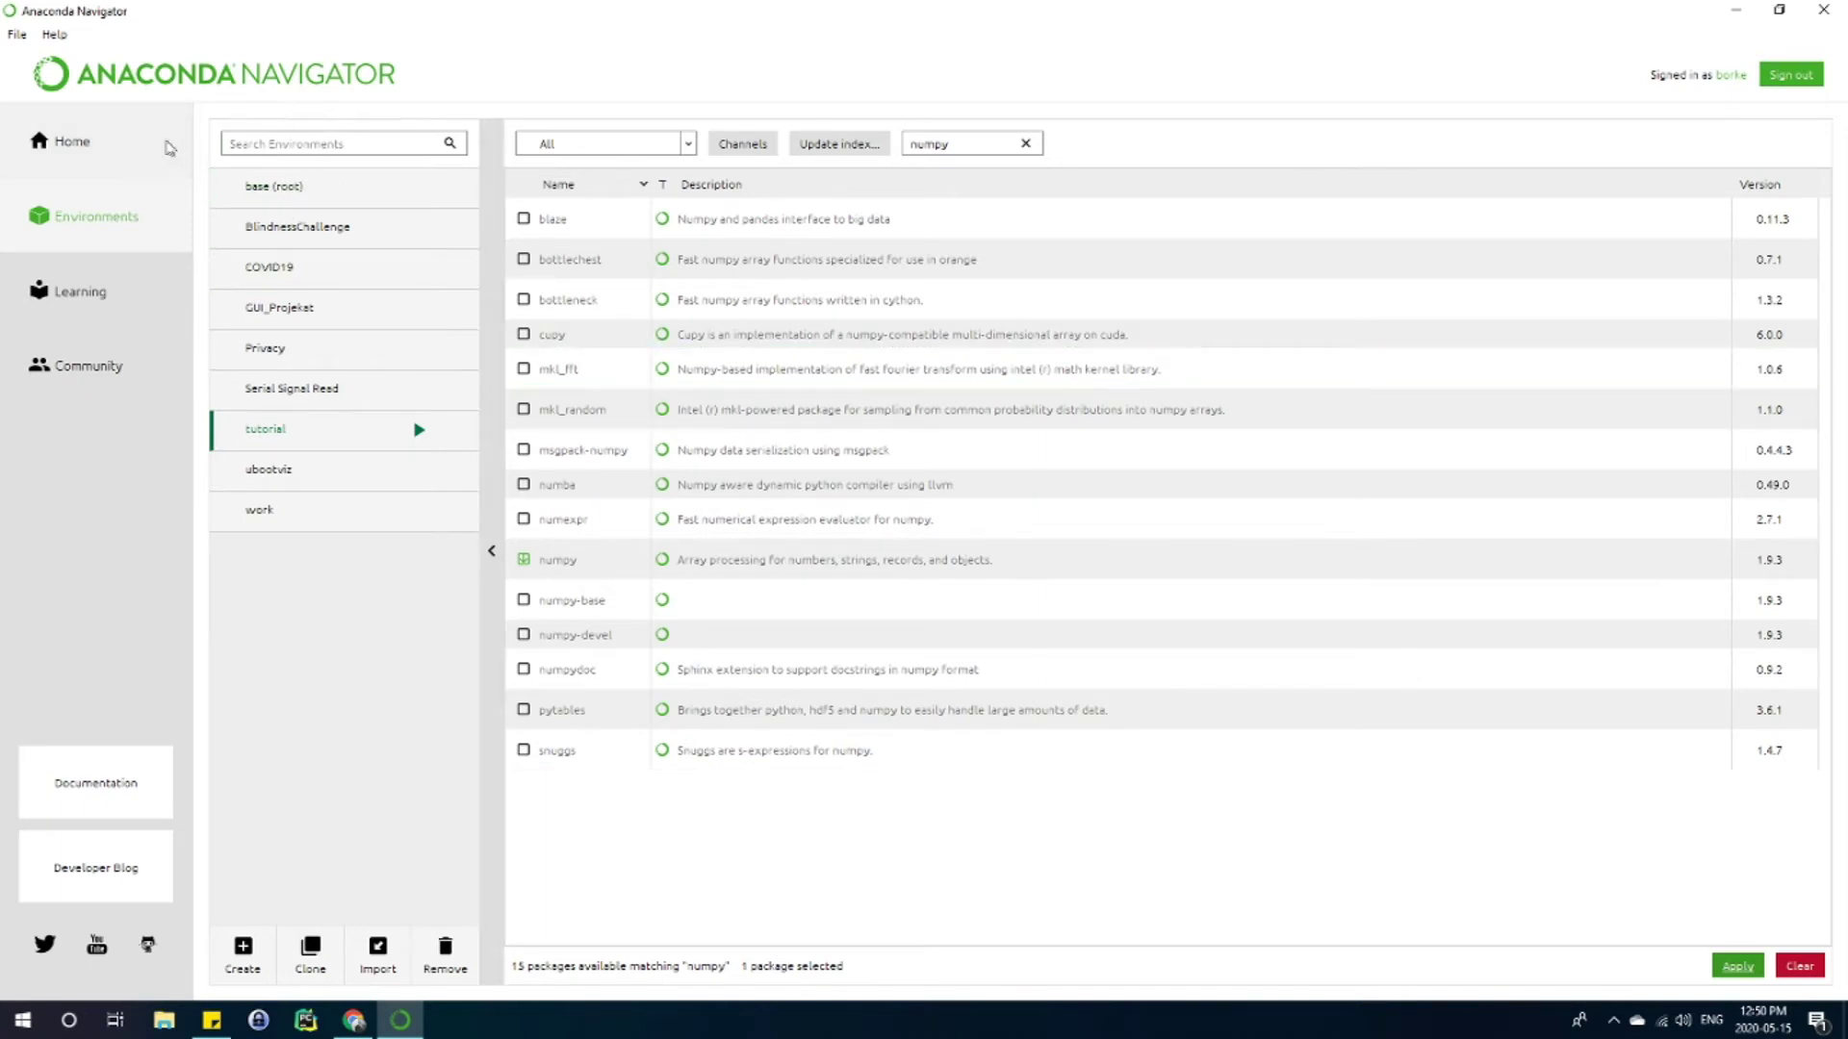
- Launch PyCharm from the applications on the tutorial environment
click(72, 141)
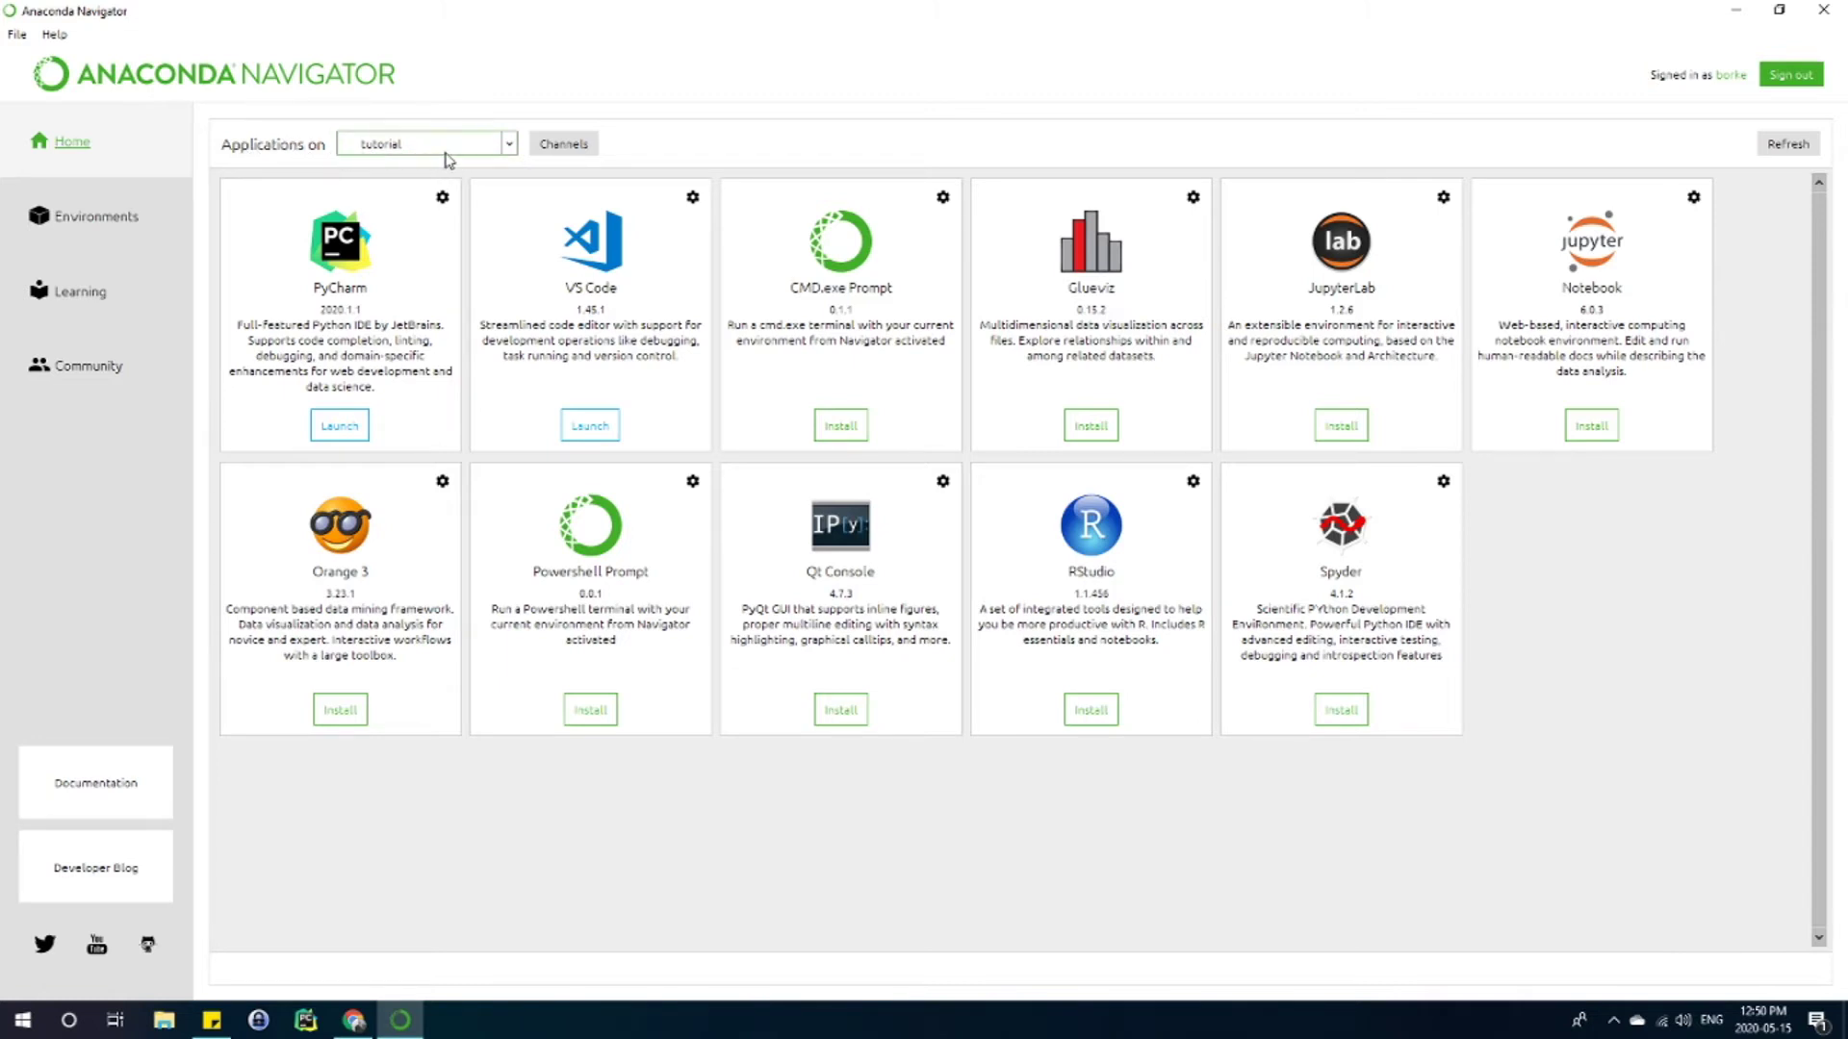
click(358, 433)
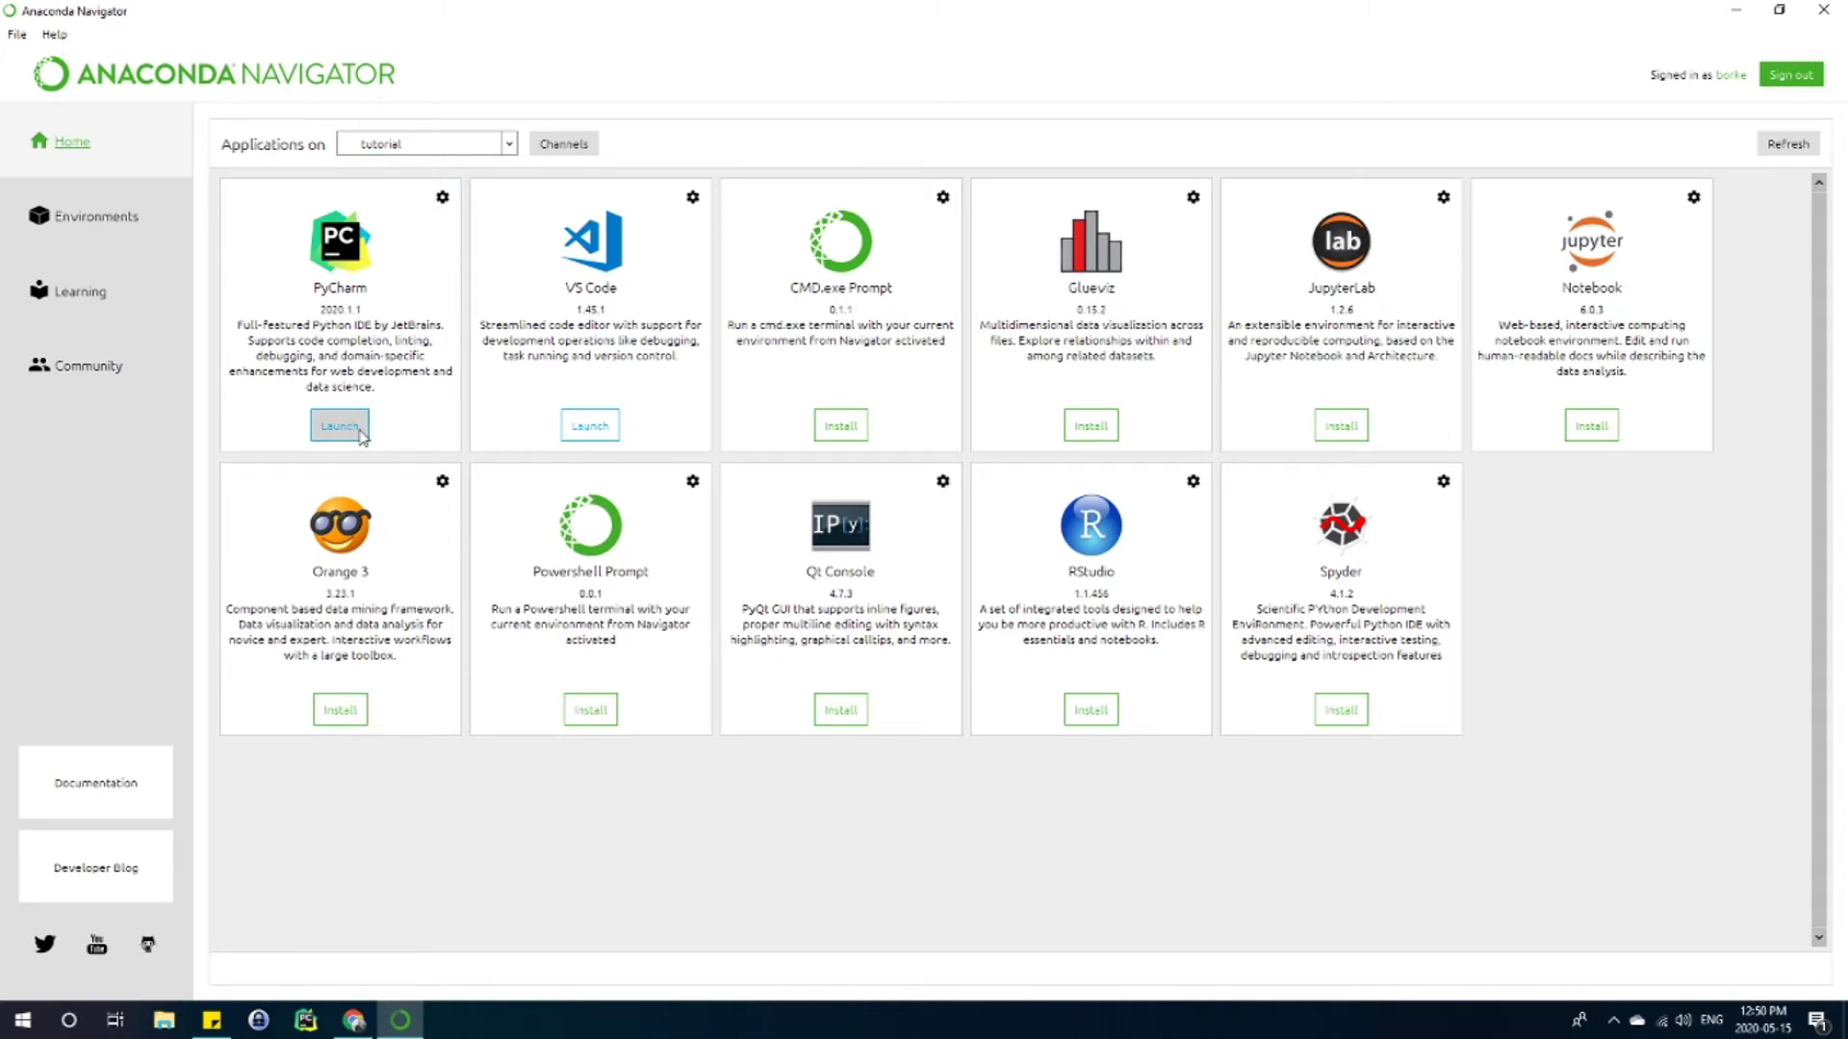
click(356, 435)
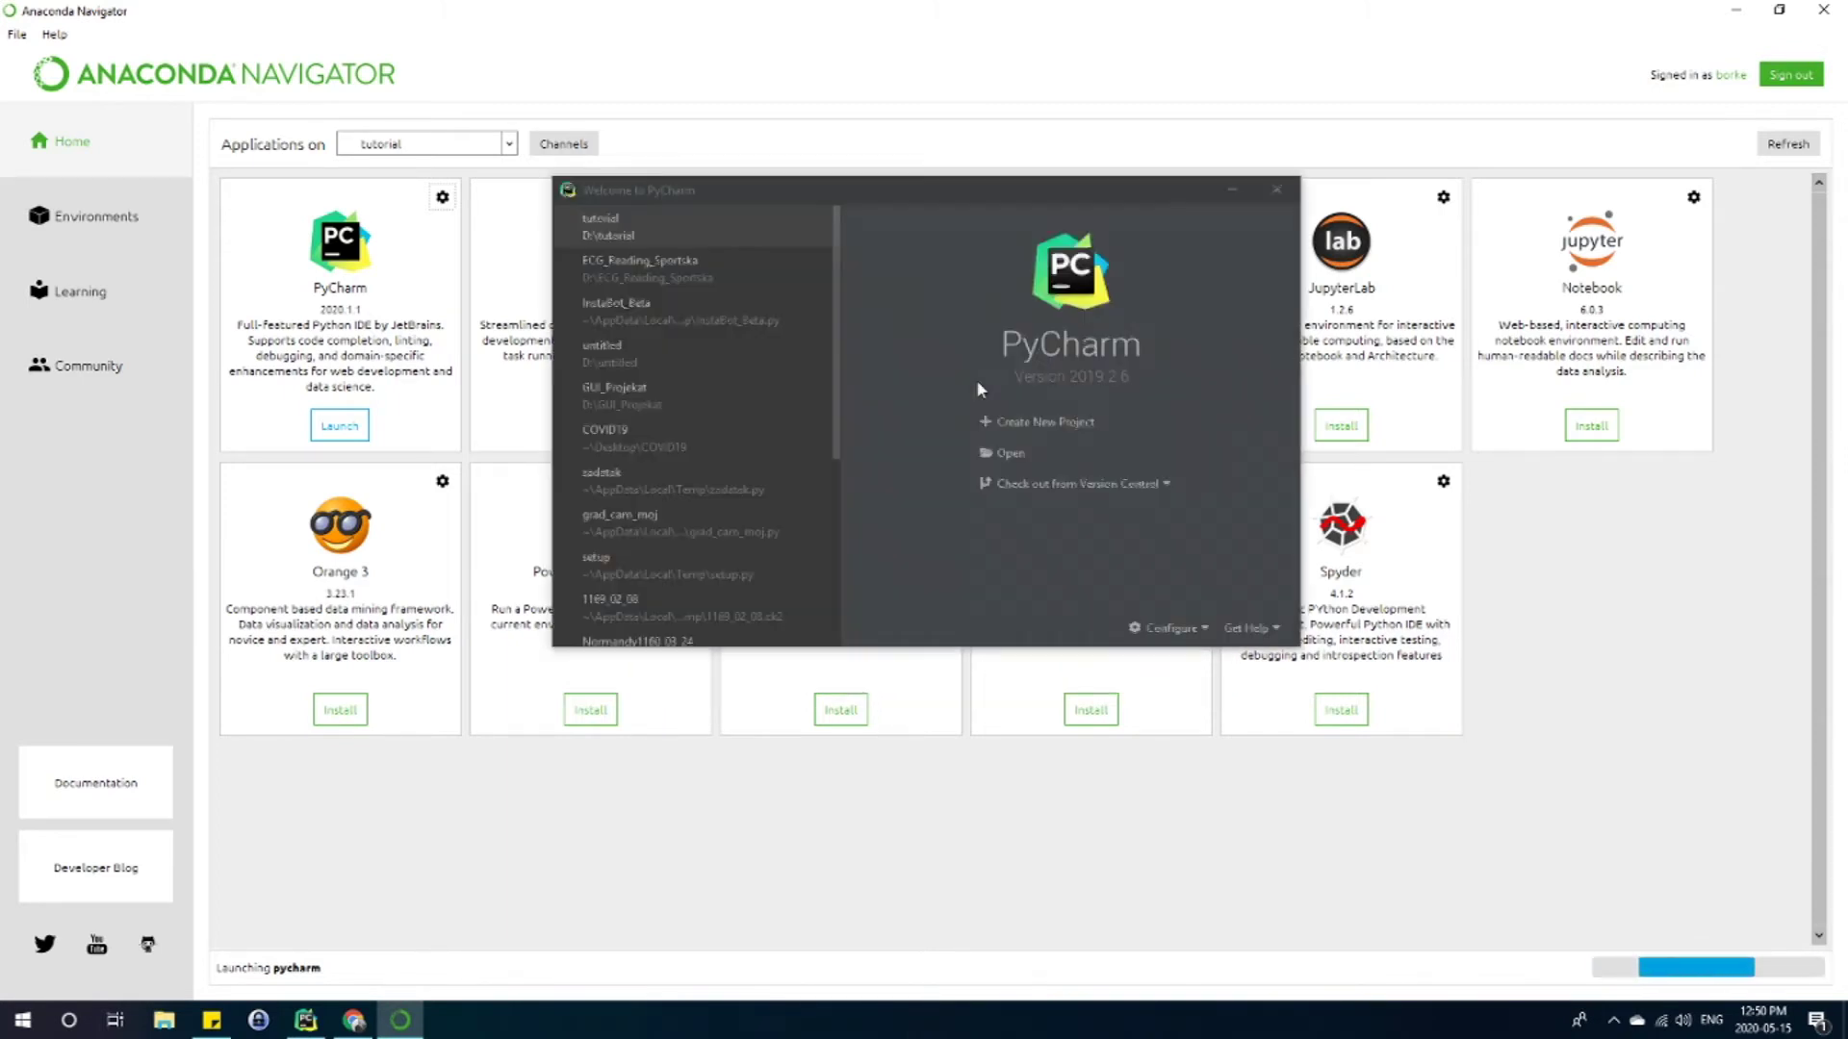
- Start a new Pure Python project located at D:\tutorial and expand its project interpreter settings
click(1064, 426)
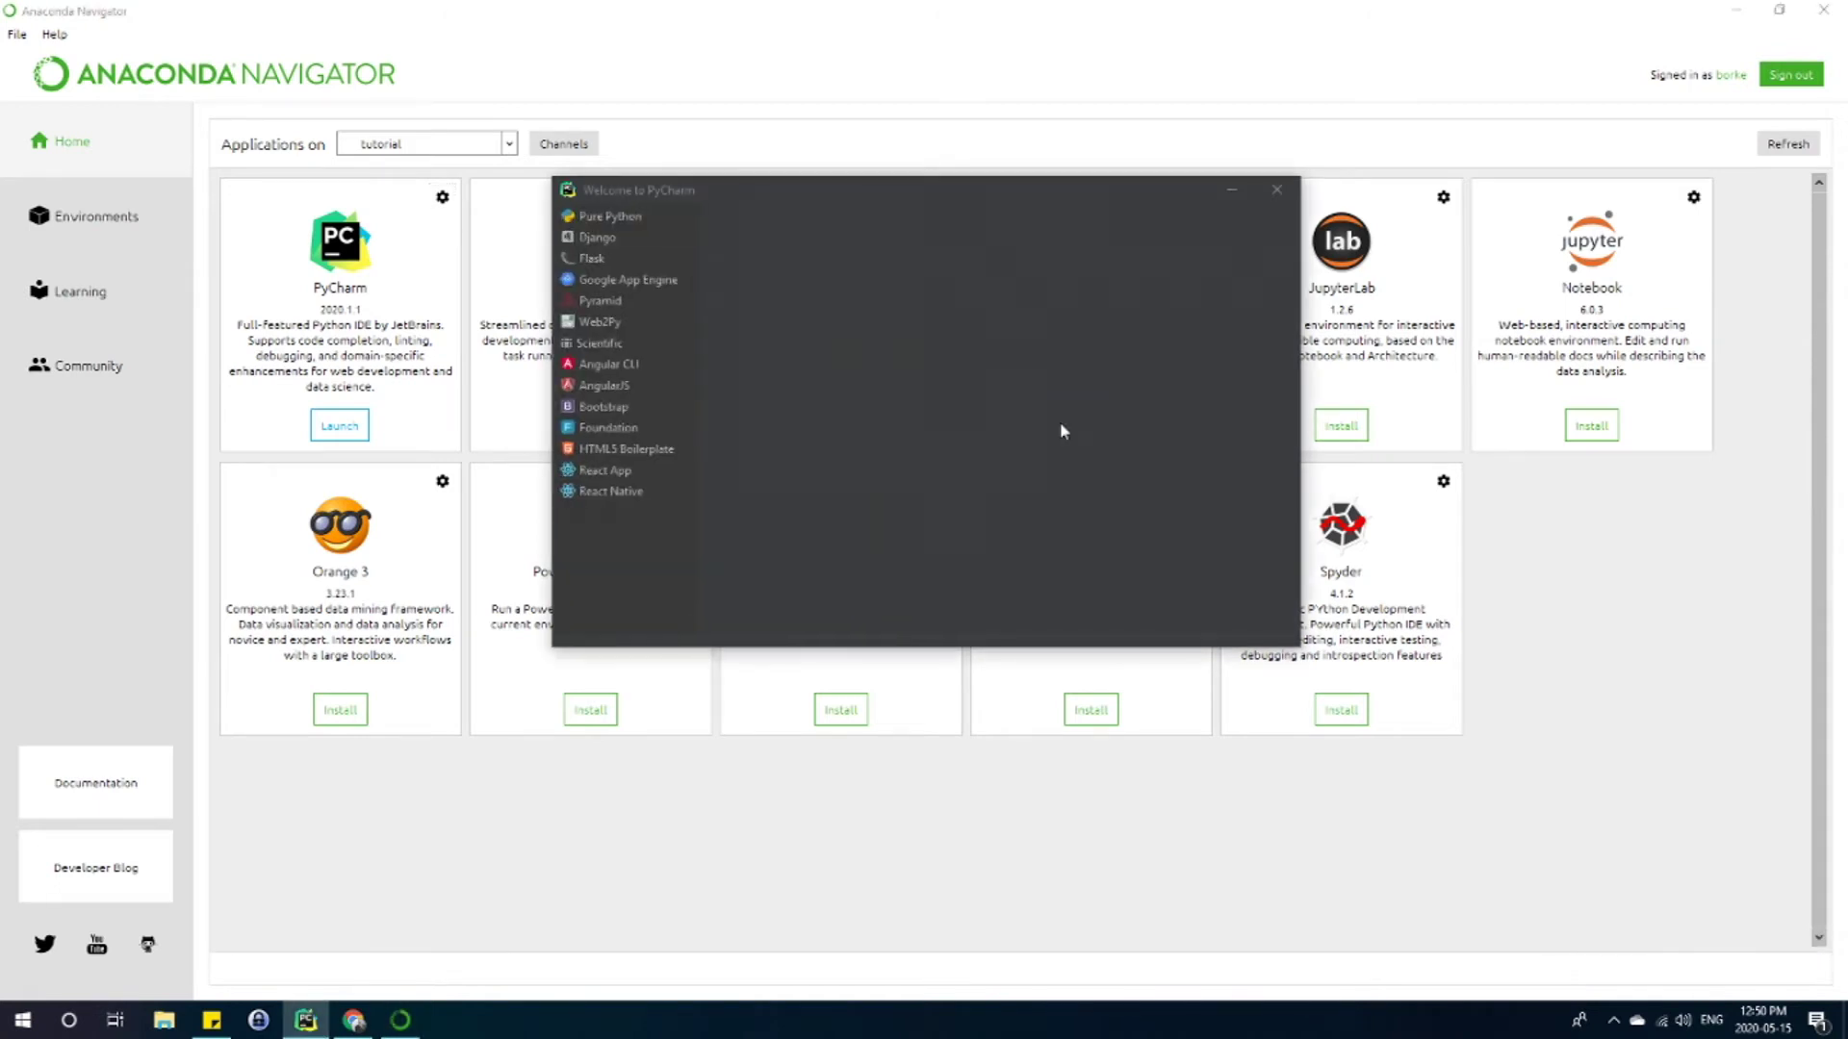
click(631, 220)
click(841, 228)
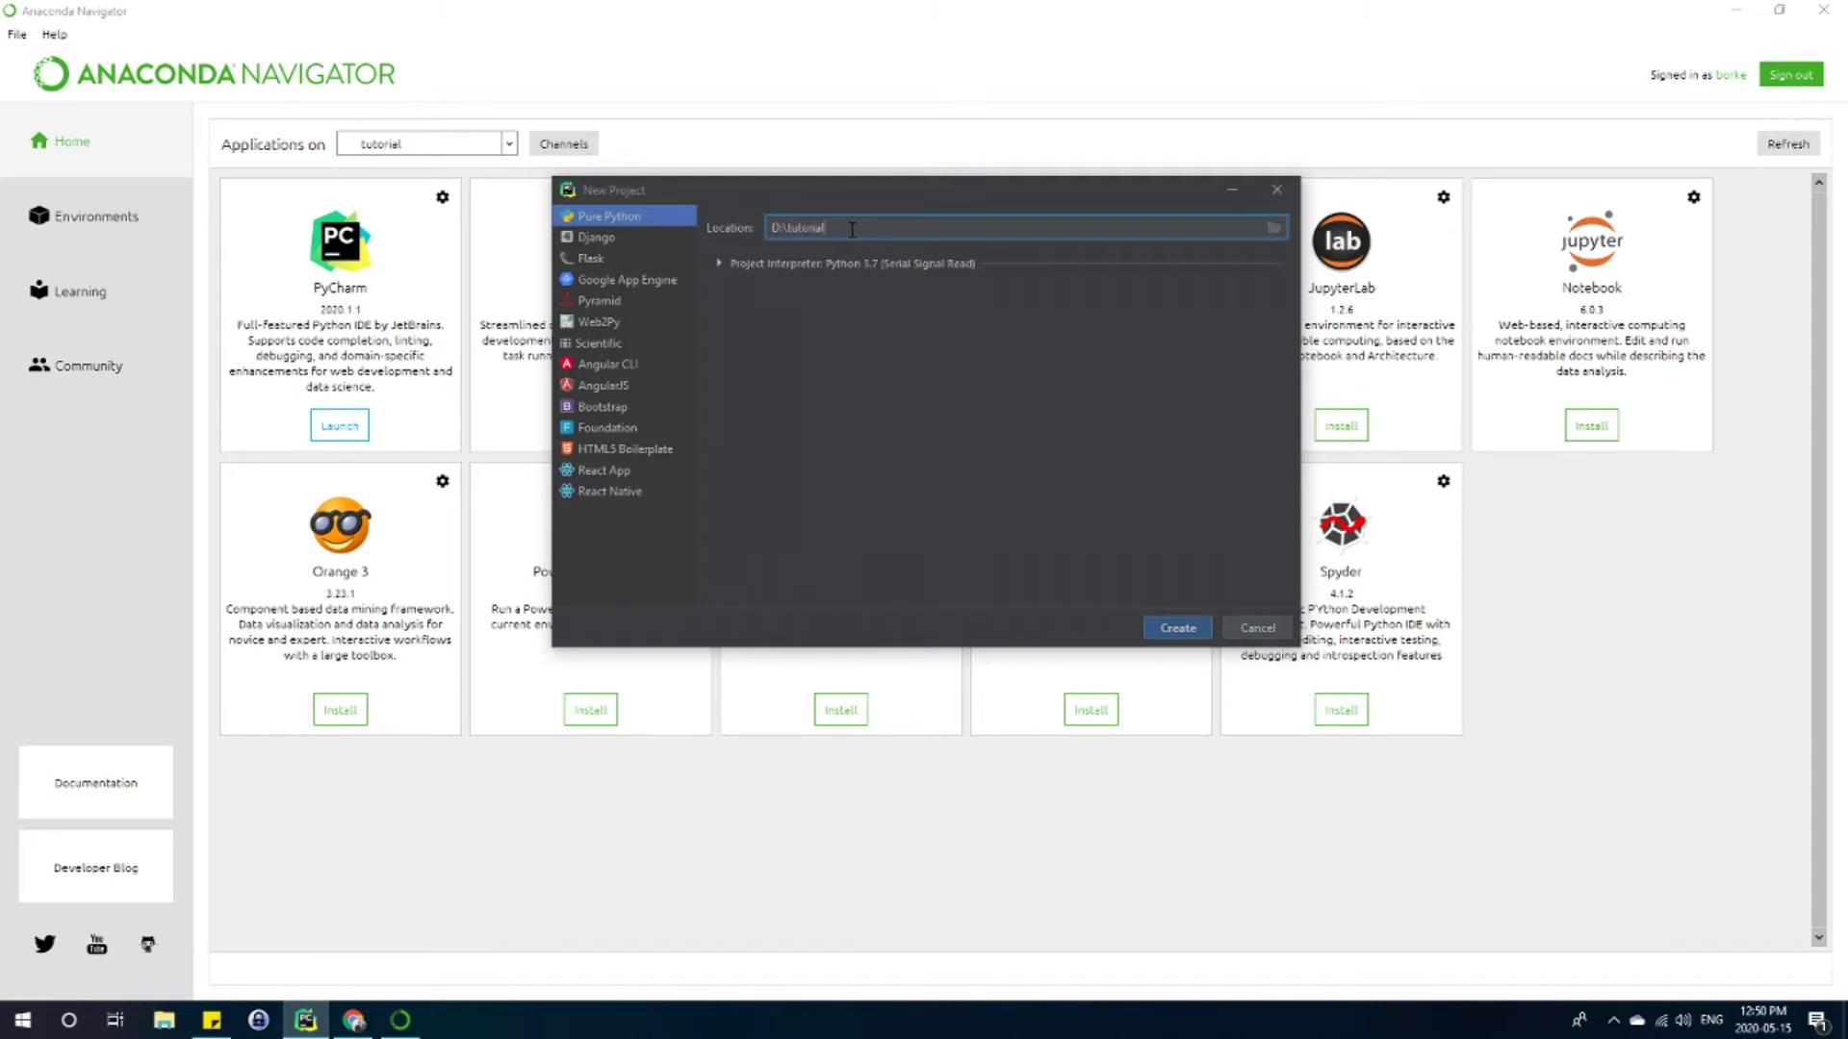
click(718, 267)
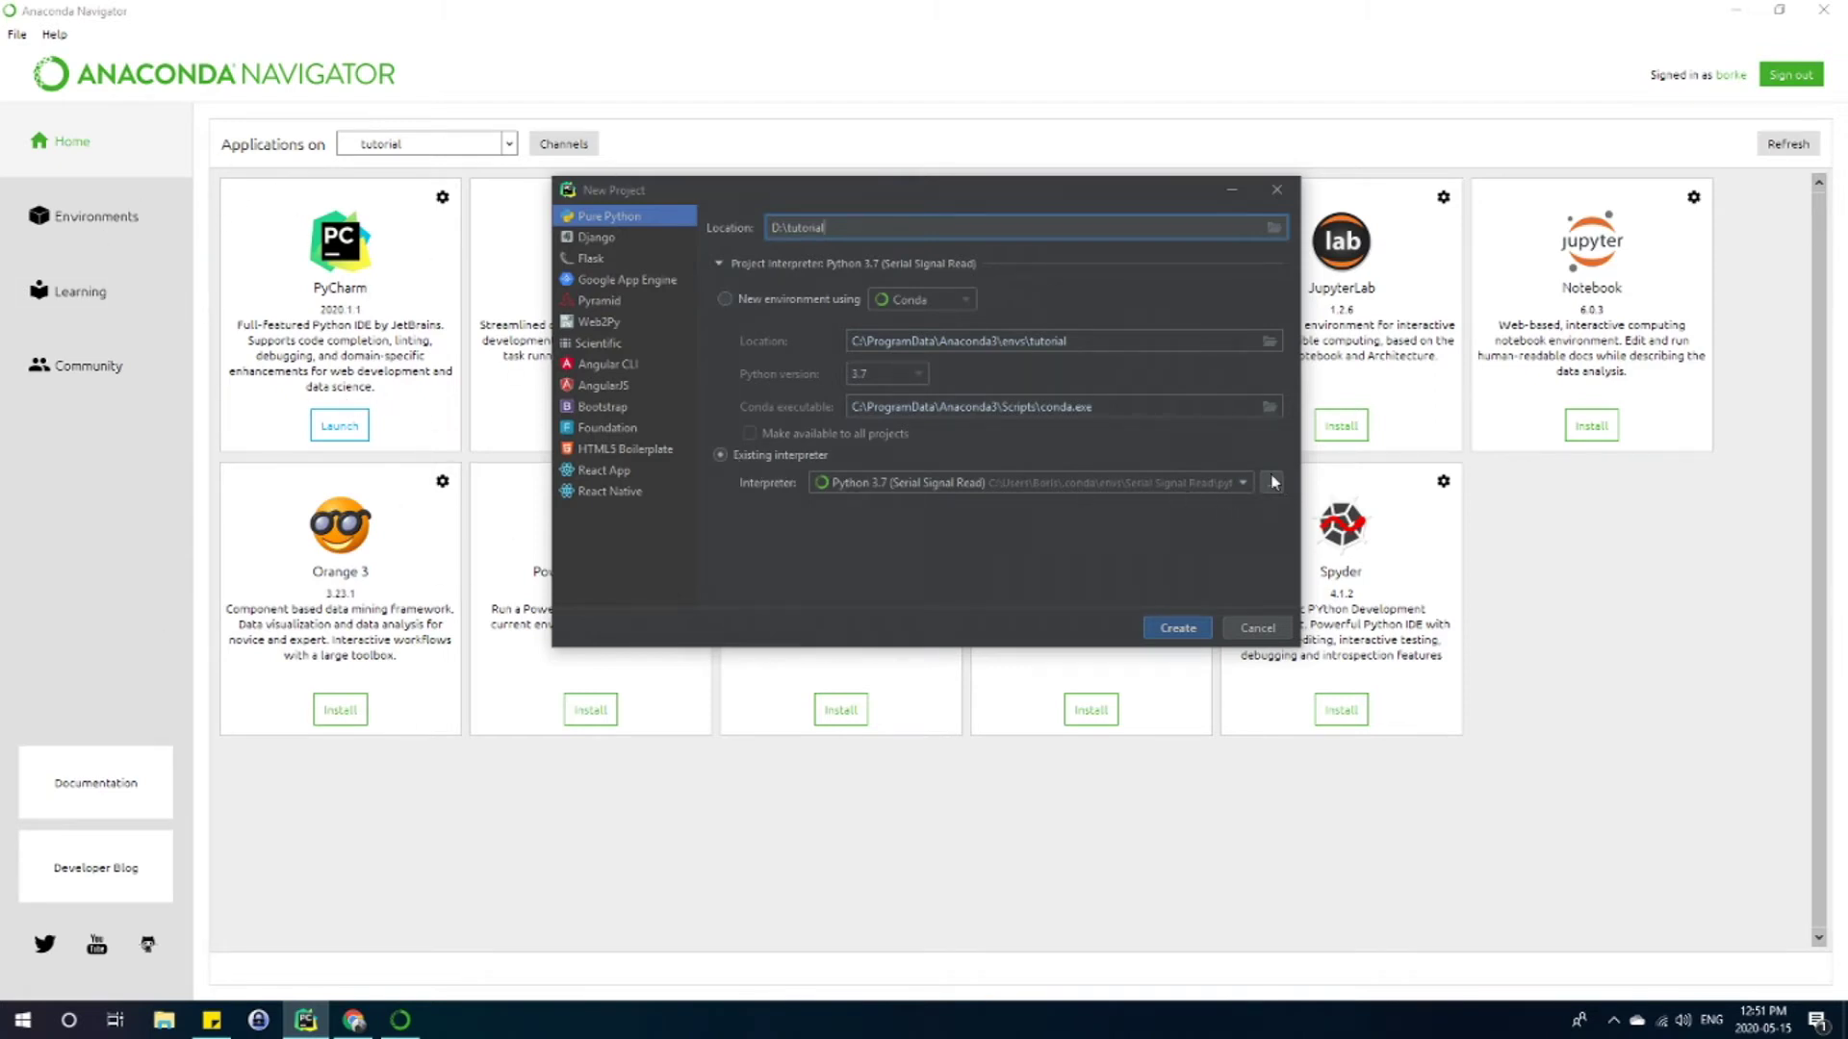
- Check the existing interpreters, open the dialog for adding another one, and choose Conda Environment as its type
click(1184, 481)
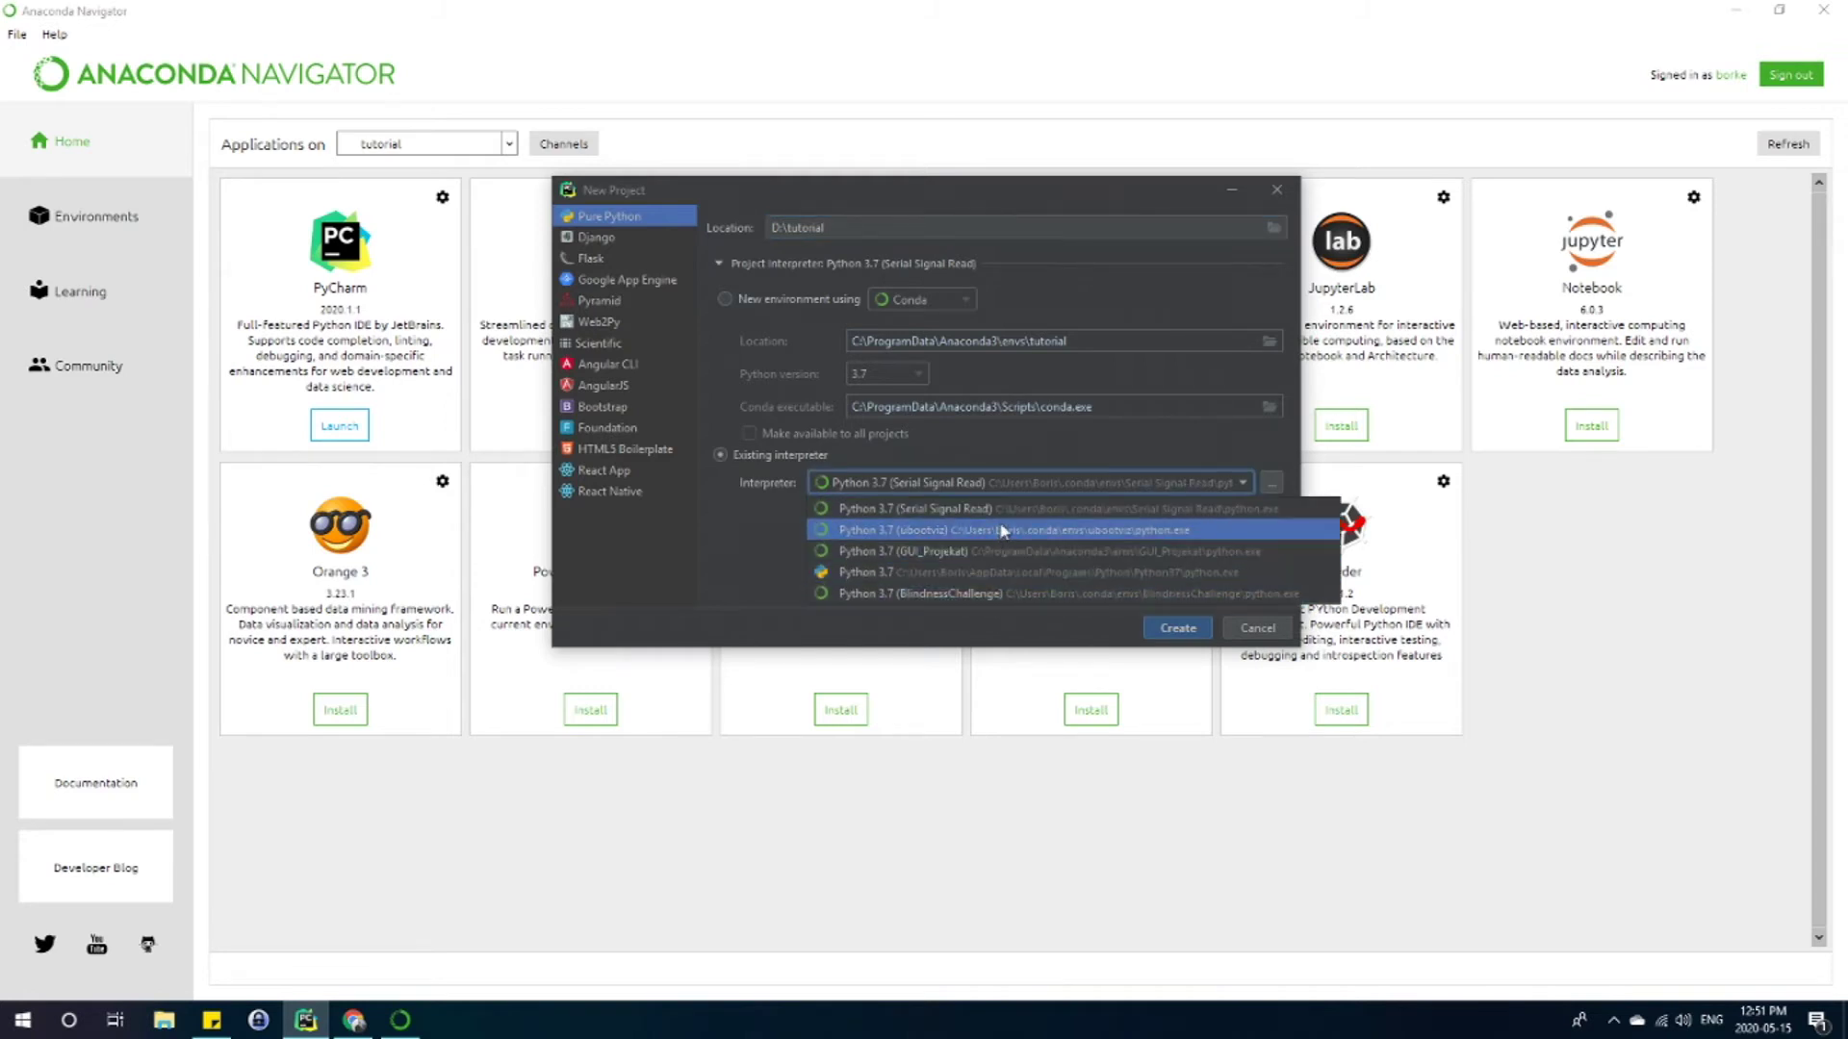
click(1254, 486)
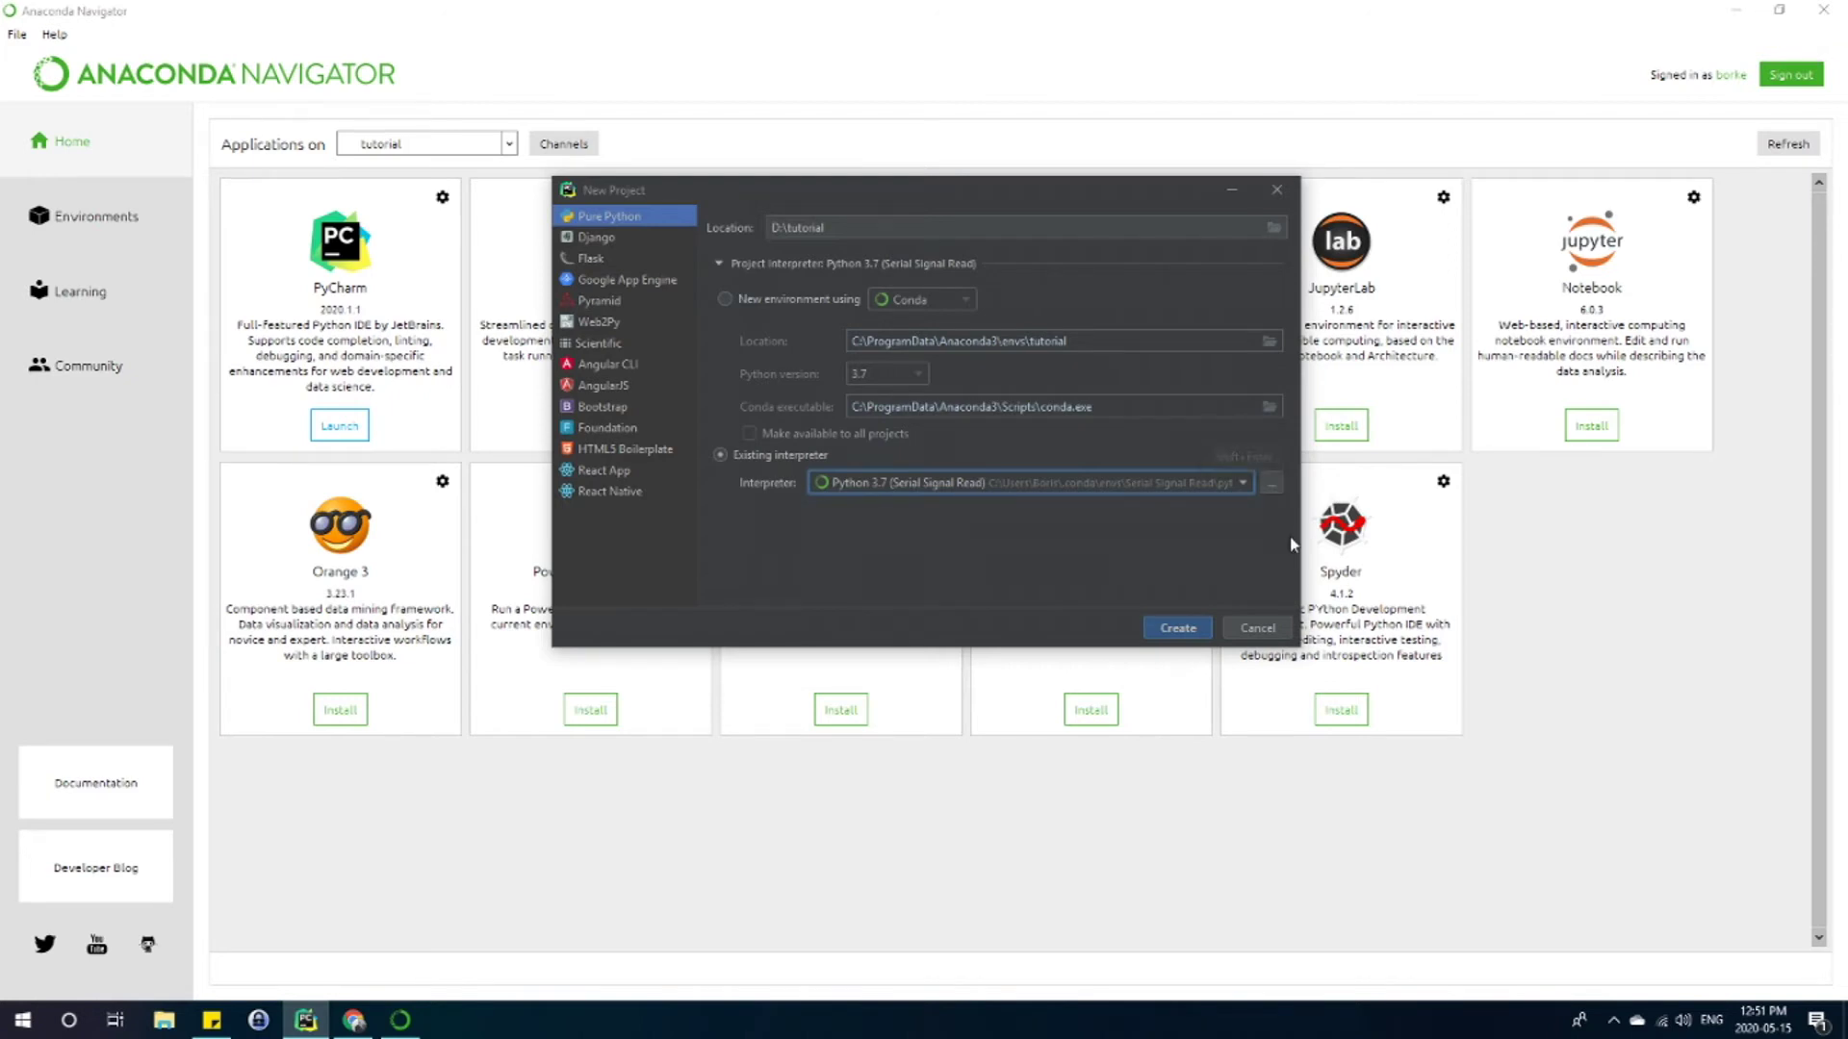
click(1270, 484)
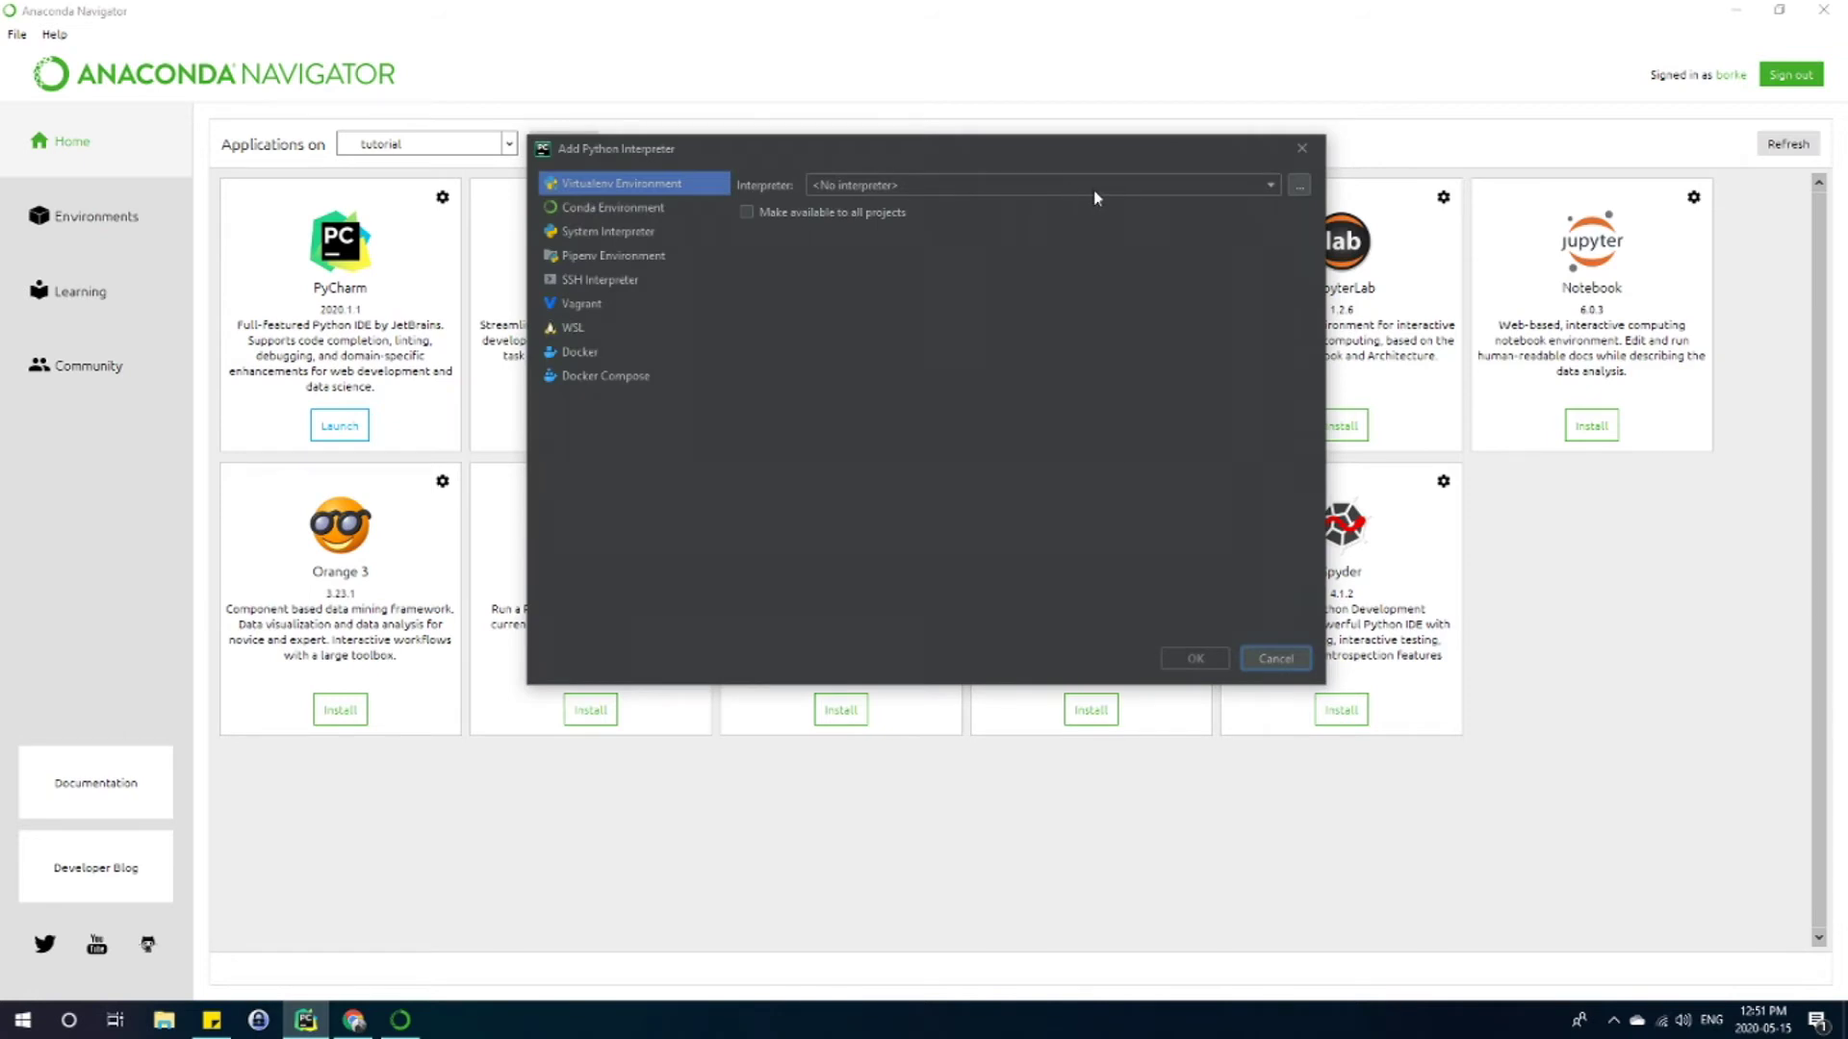
click(1130, 193)
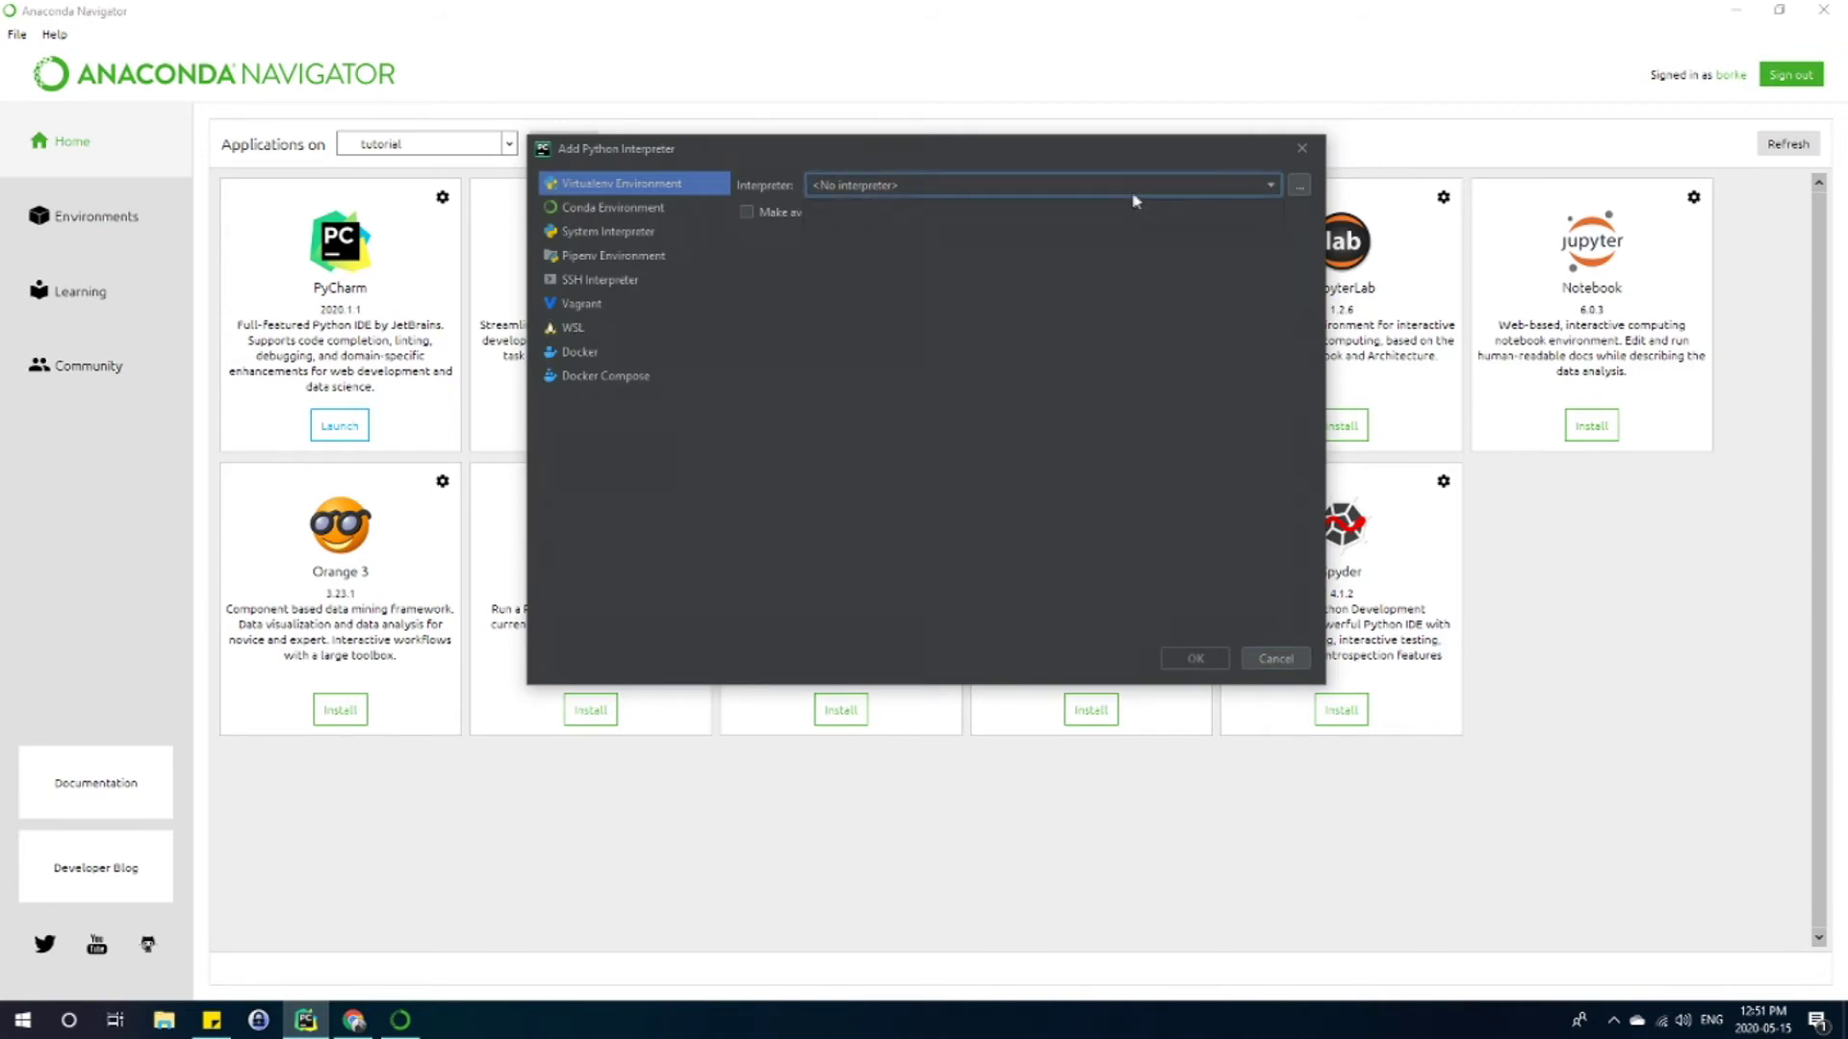
click(618, 208)
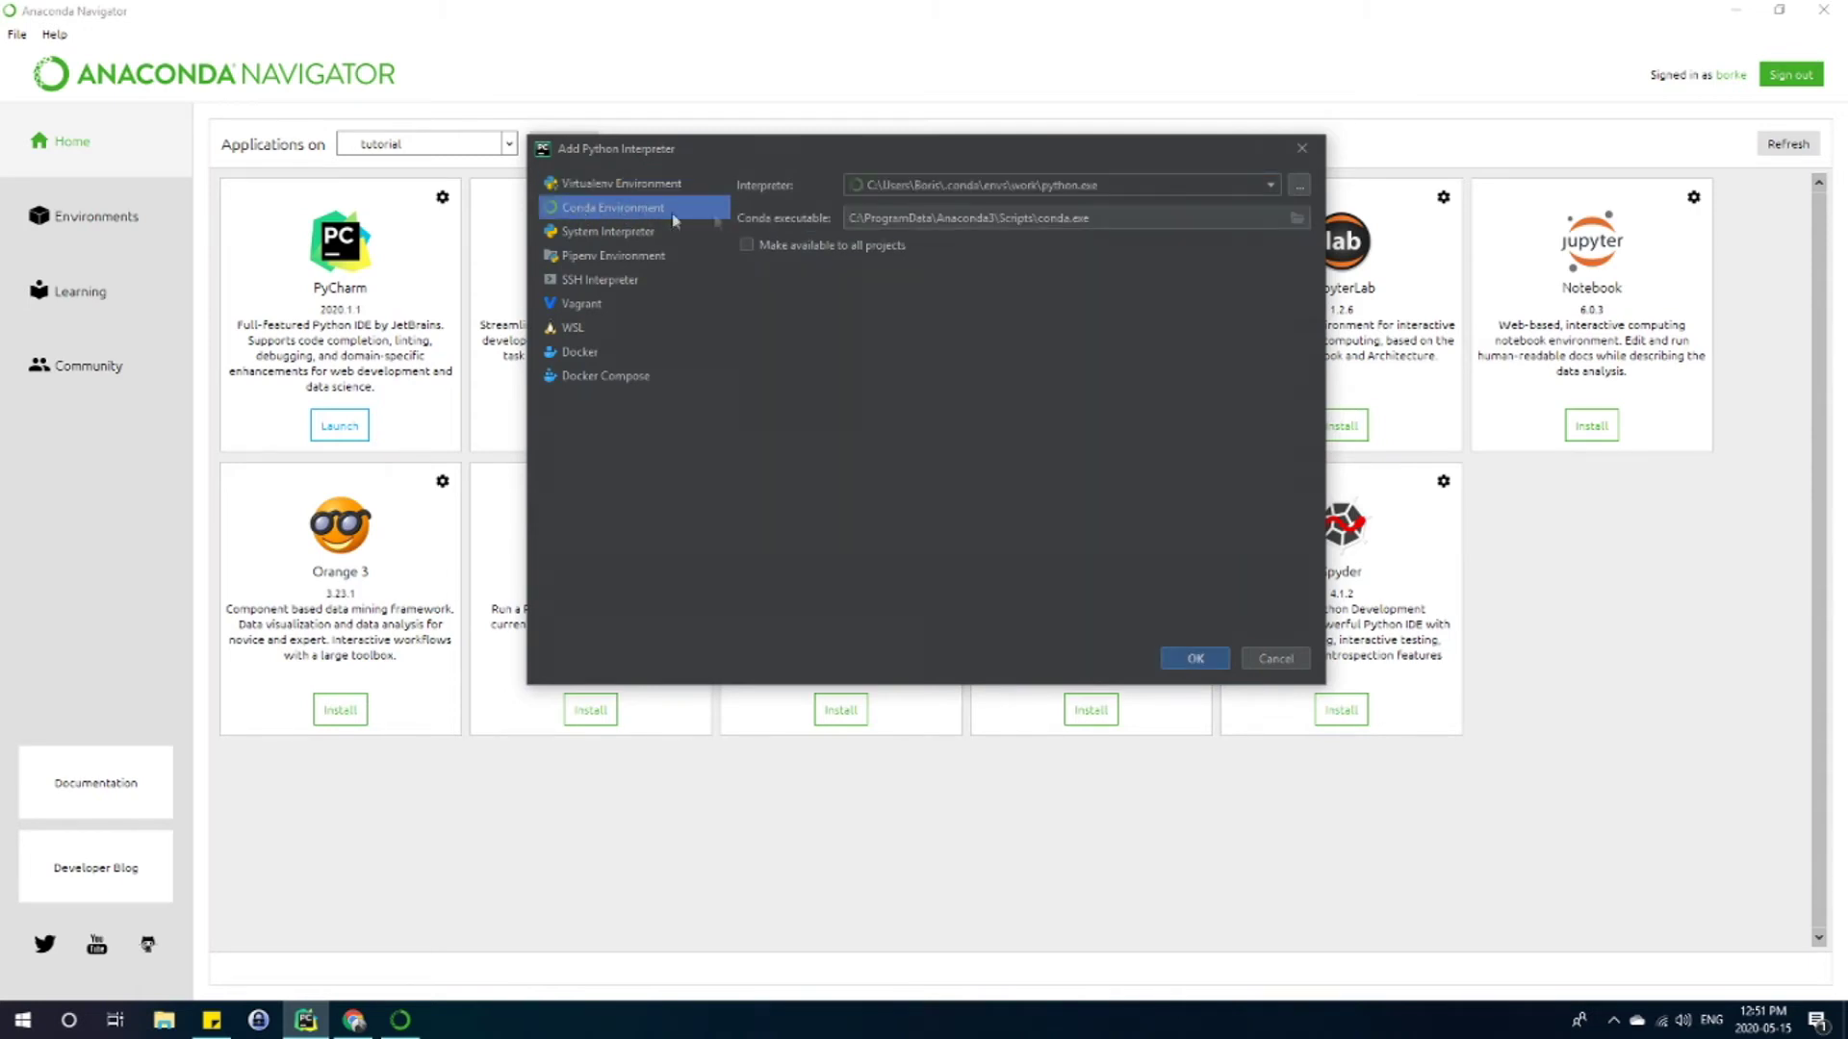
- Browse for the interpreter file and expand the .conda\envs folder inside the user's home directory on drive C
click(1299, 188)
click(1109, 435)
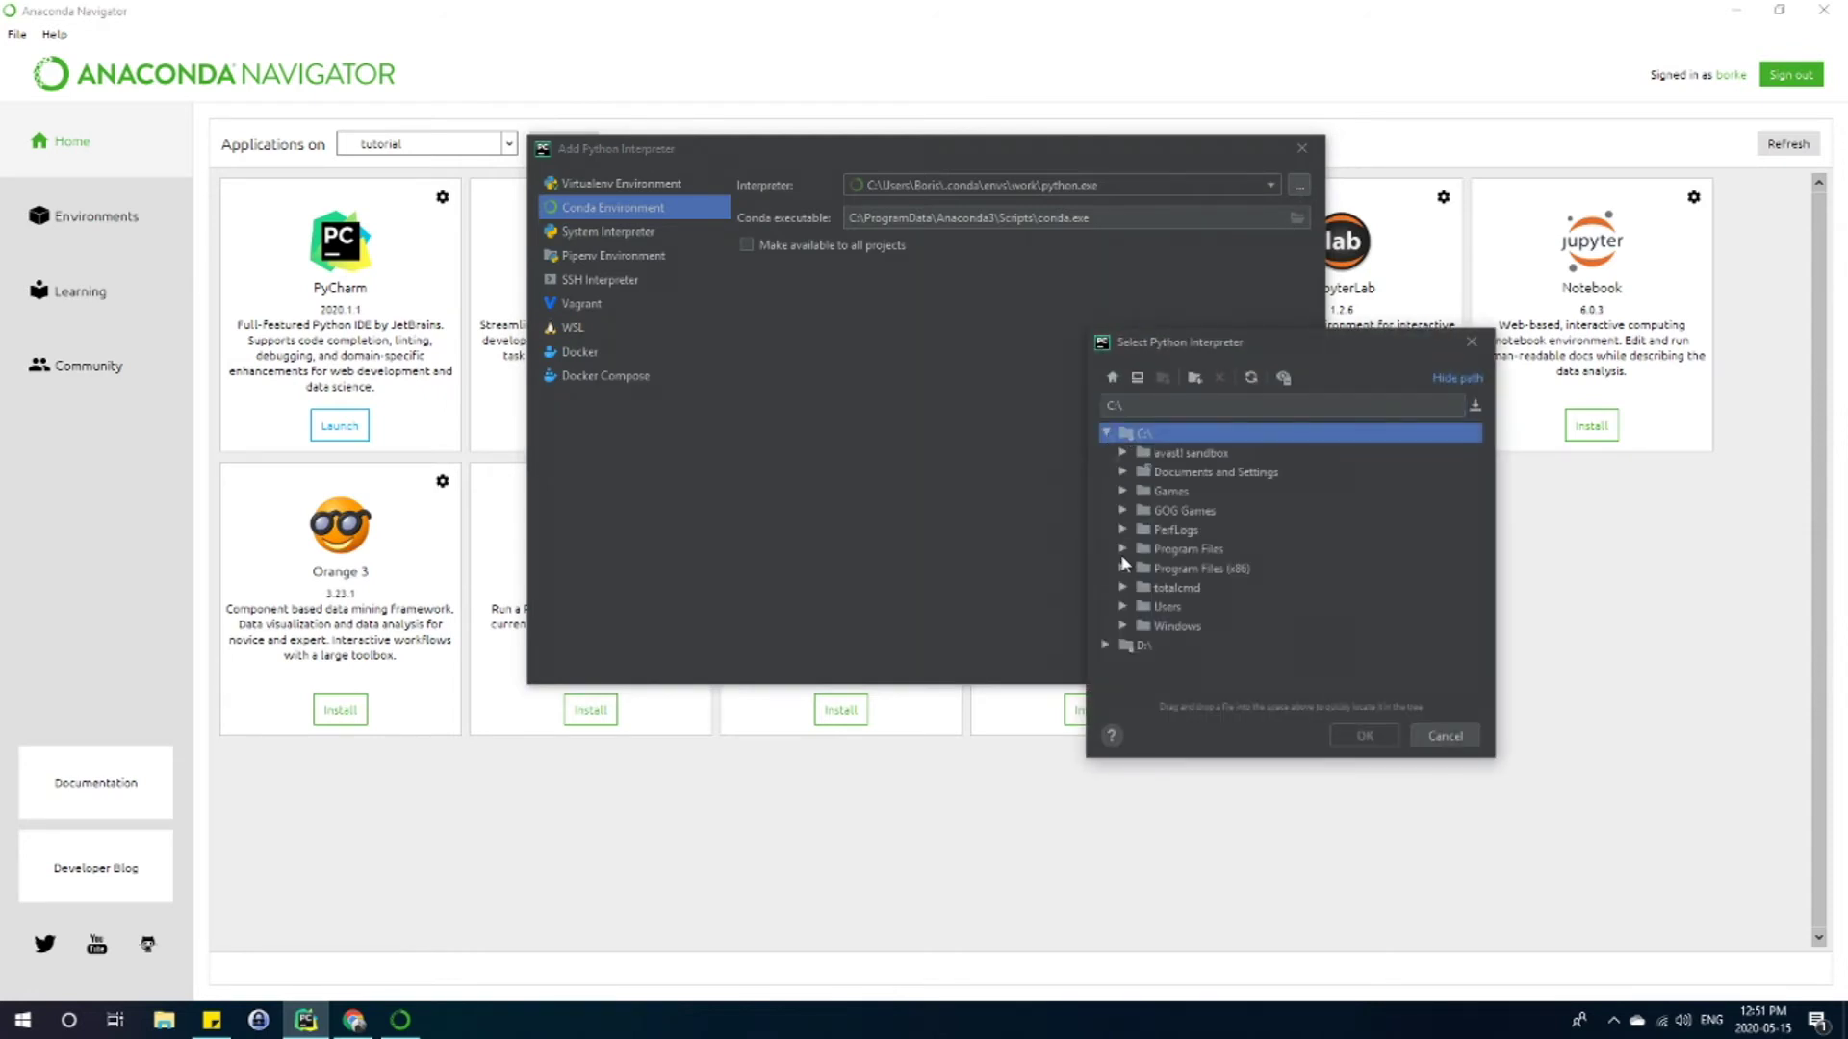
click(1123, 606)
click(1144, 628)
click(1141, 626)
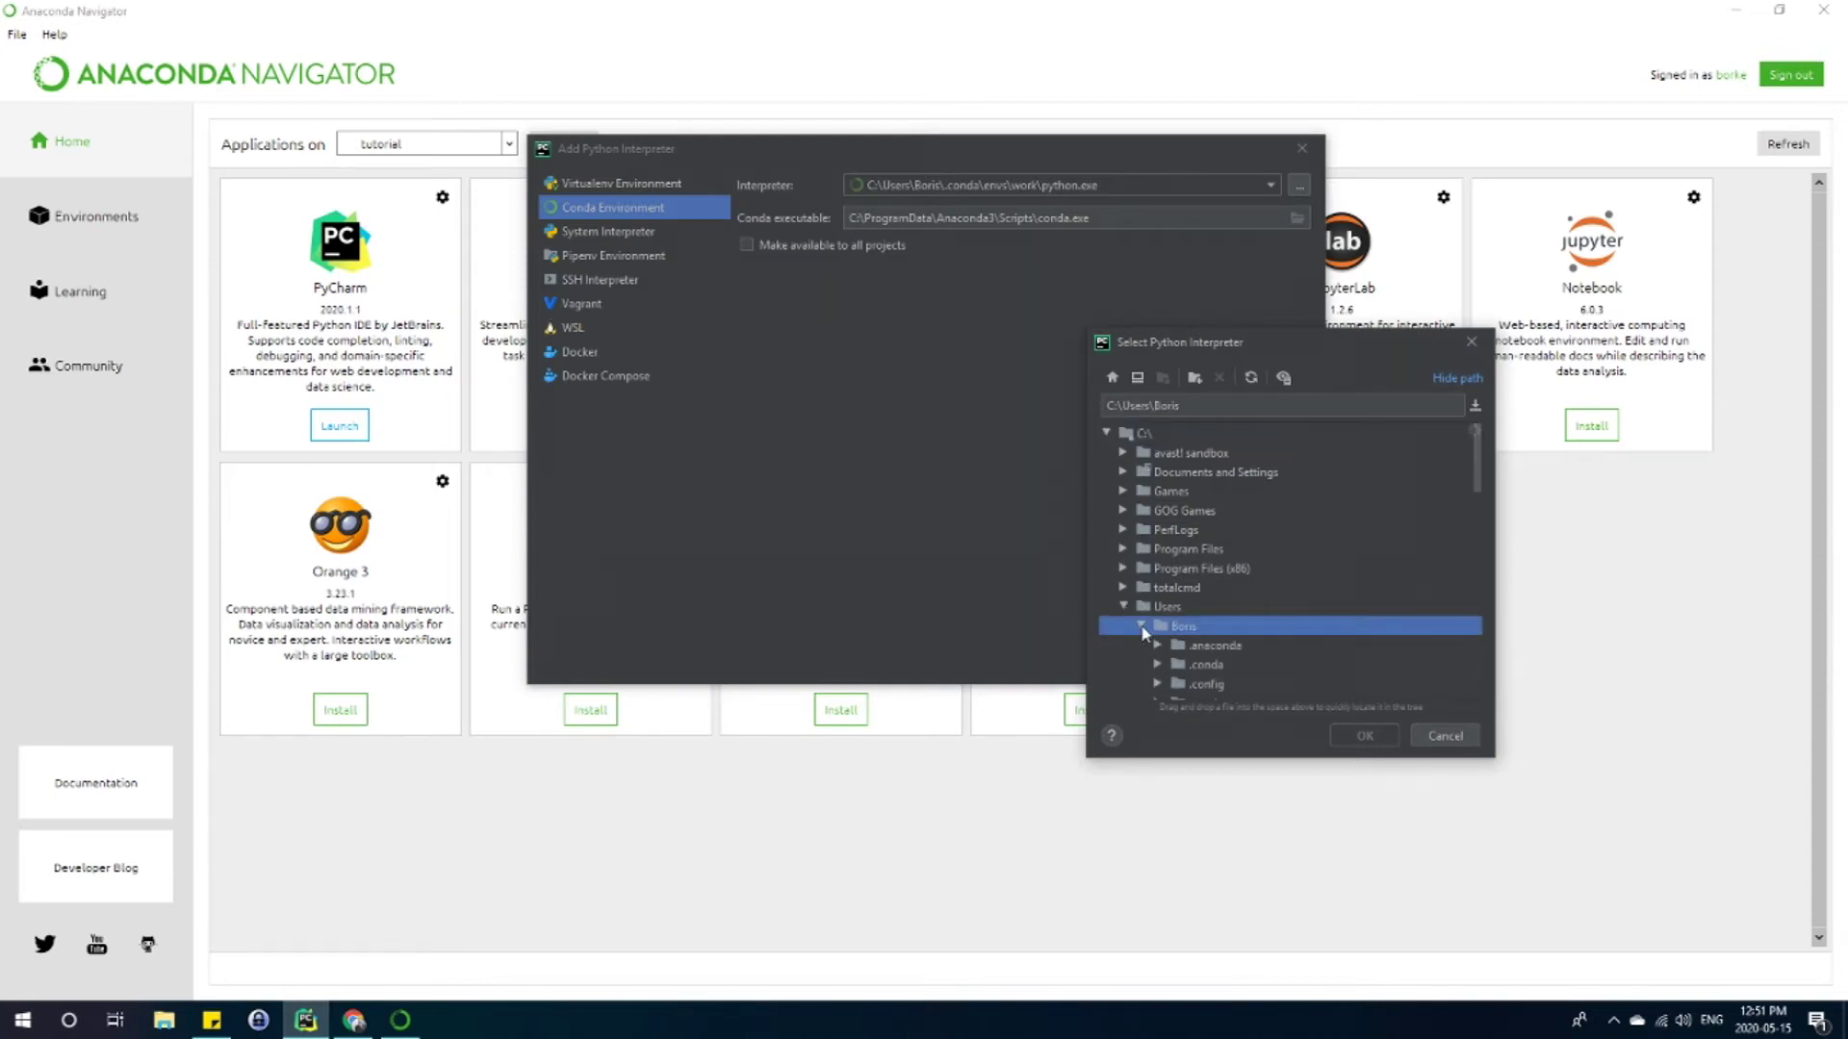
scroll(1311, 472, down, 2)
click(1156, 548)
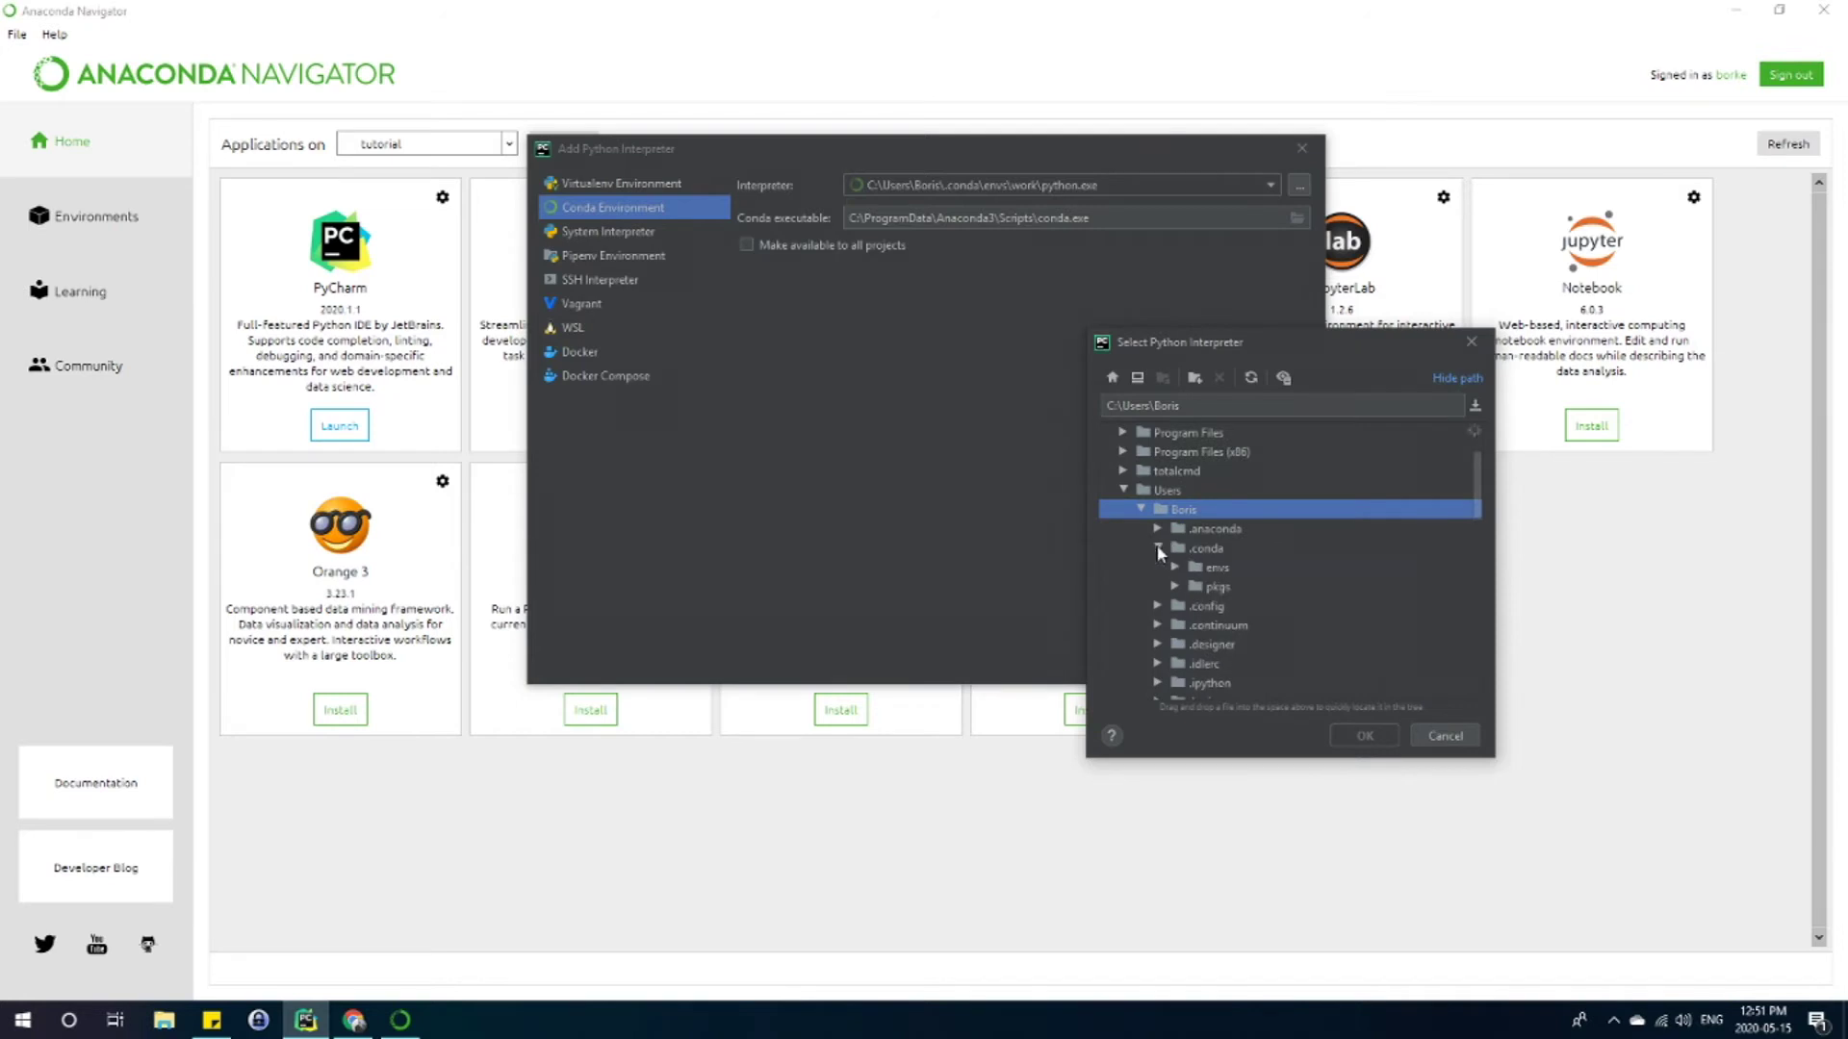
click(1176, 569)
scroll(1328, 557, down, 3)
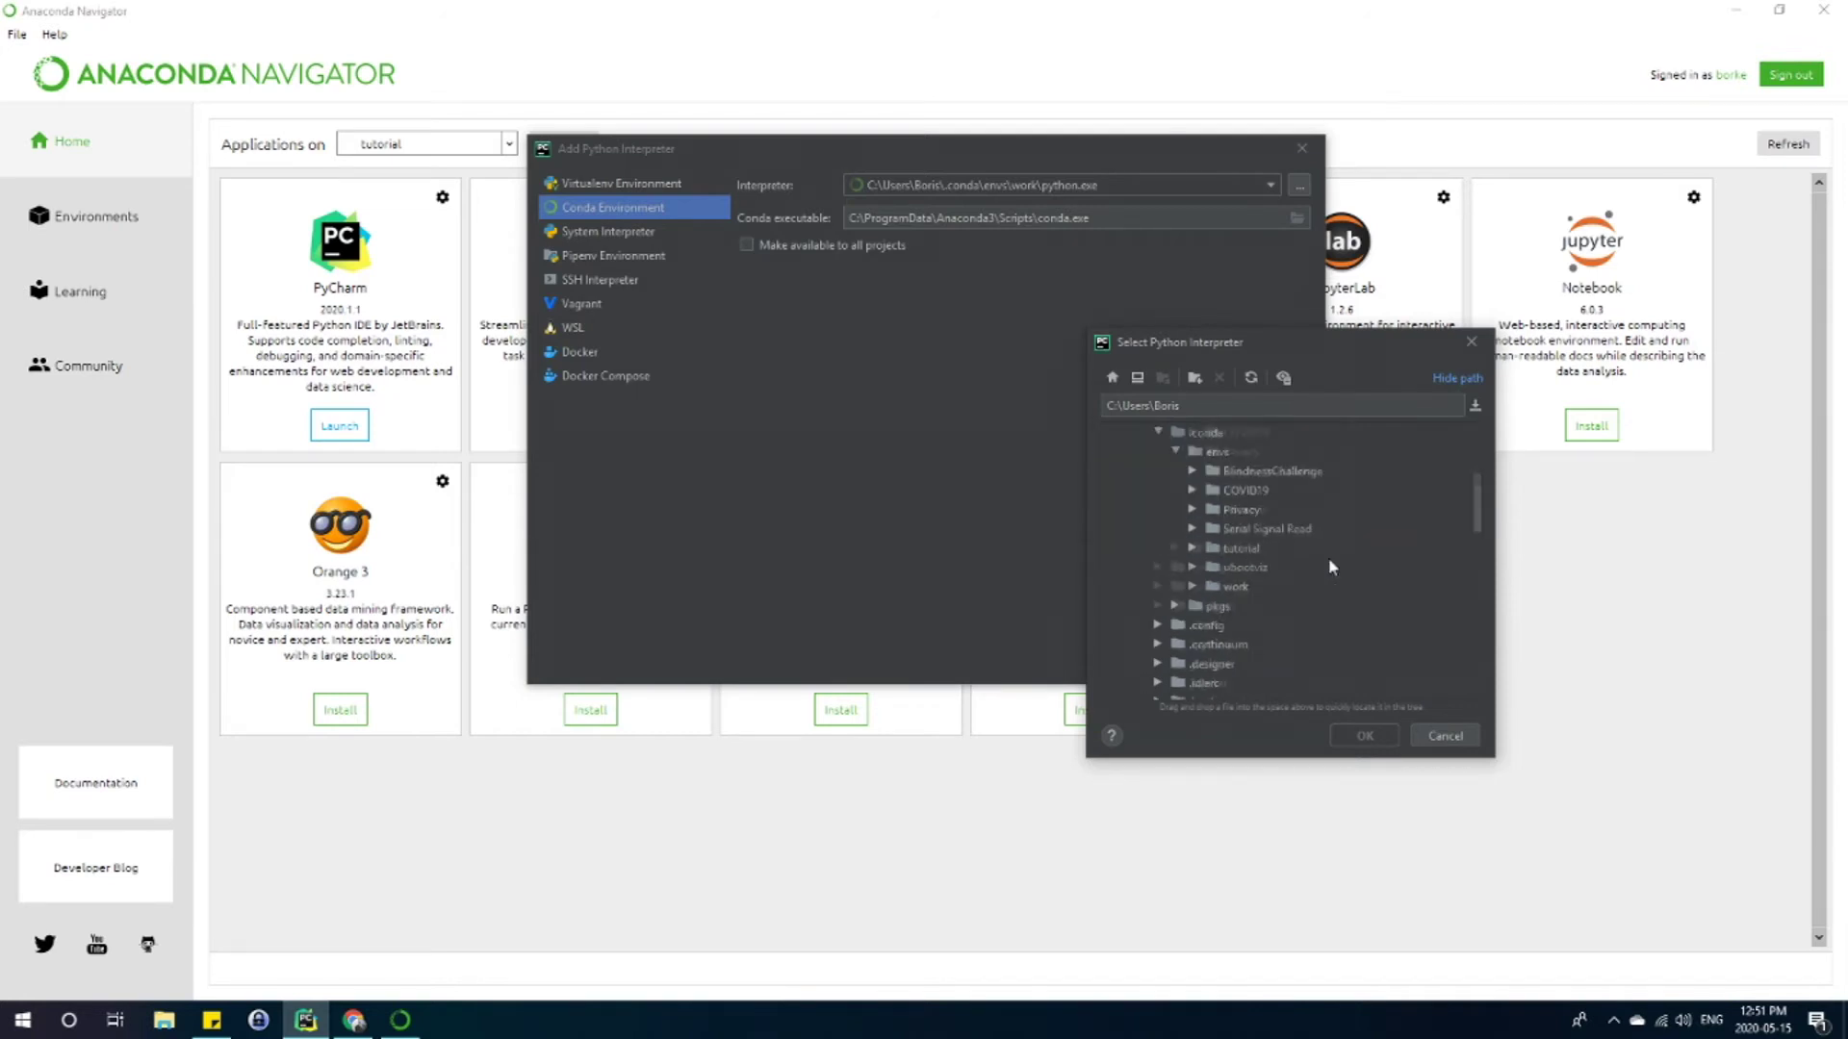
scroll(1307, 553, up, 2)
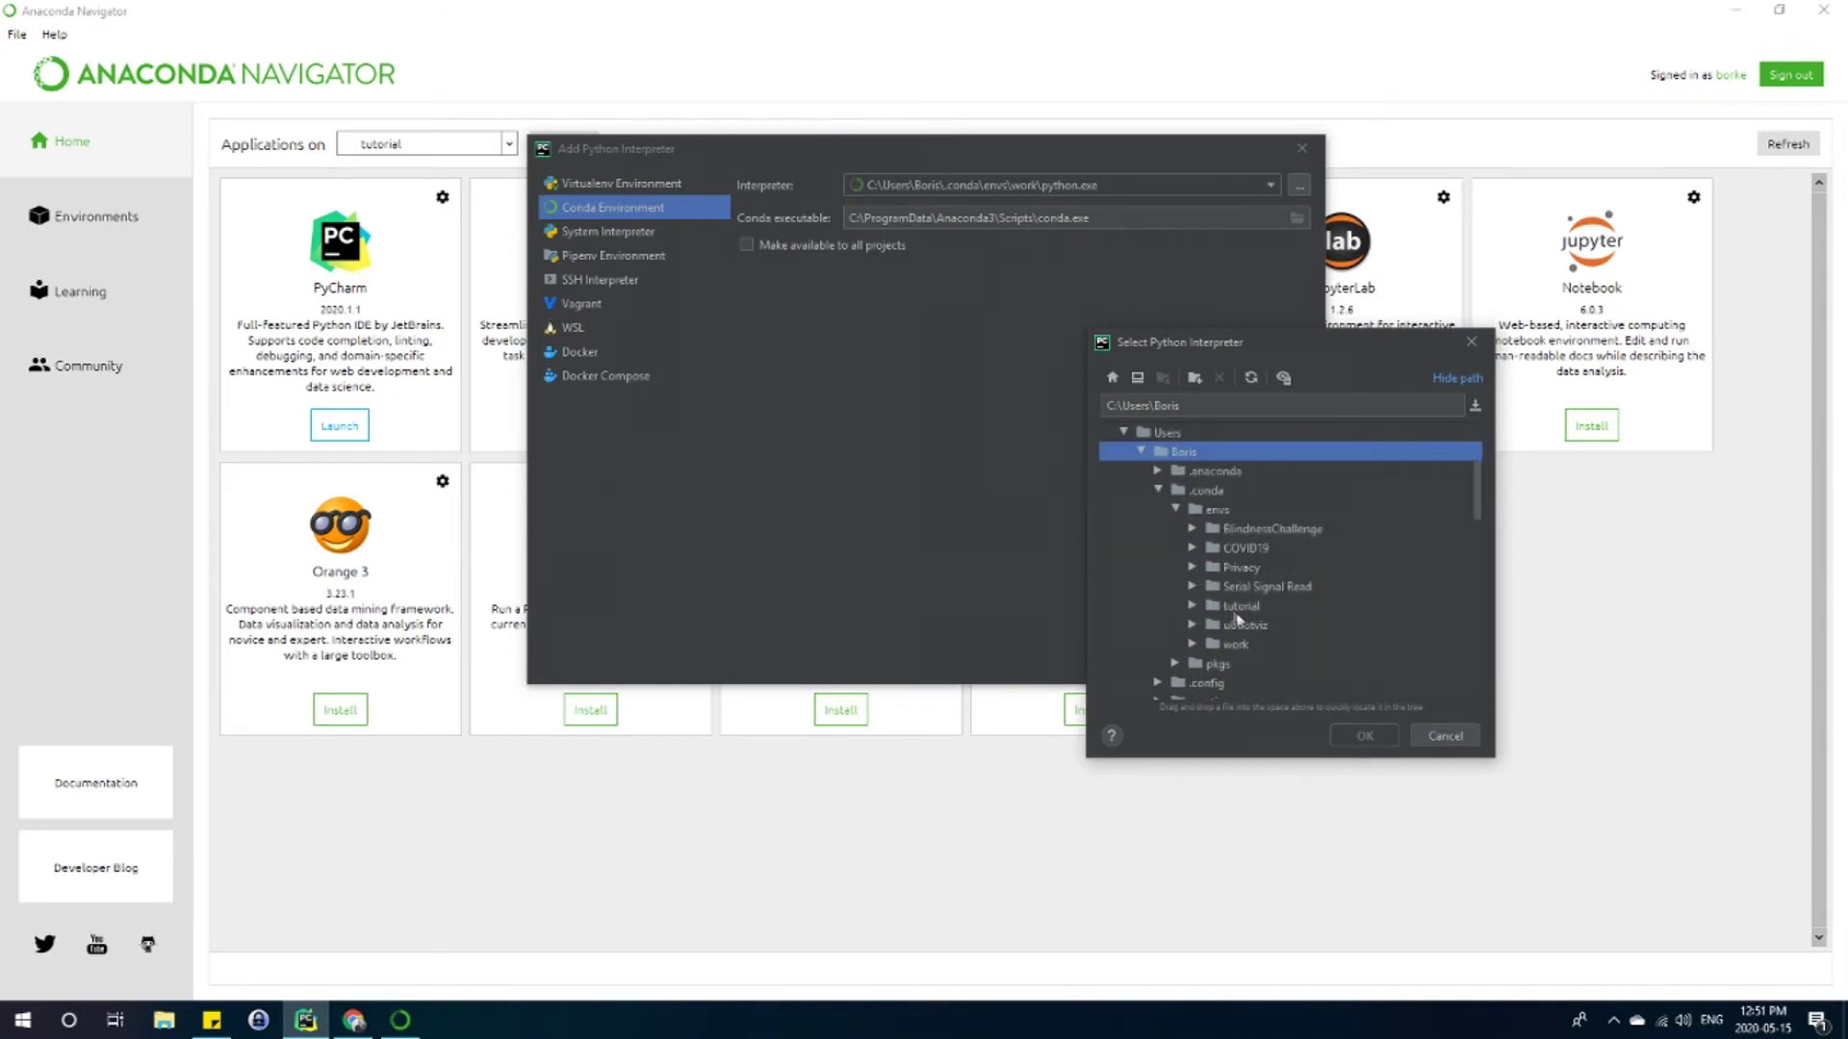
- Choose python.exe from the tutorial environment's folder as the Conda interpreter
click(1192, 605)
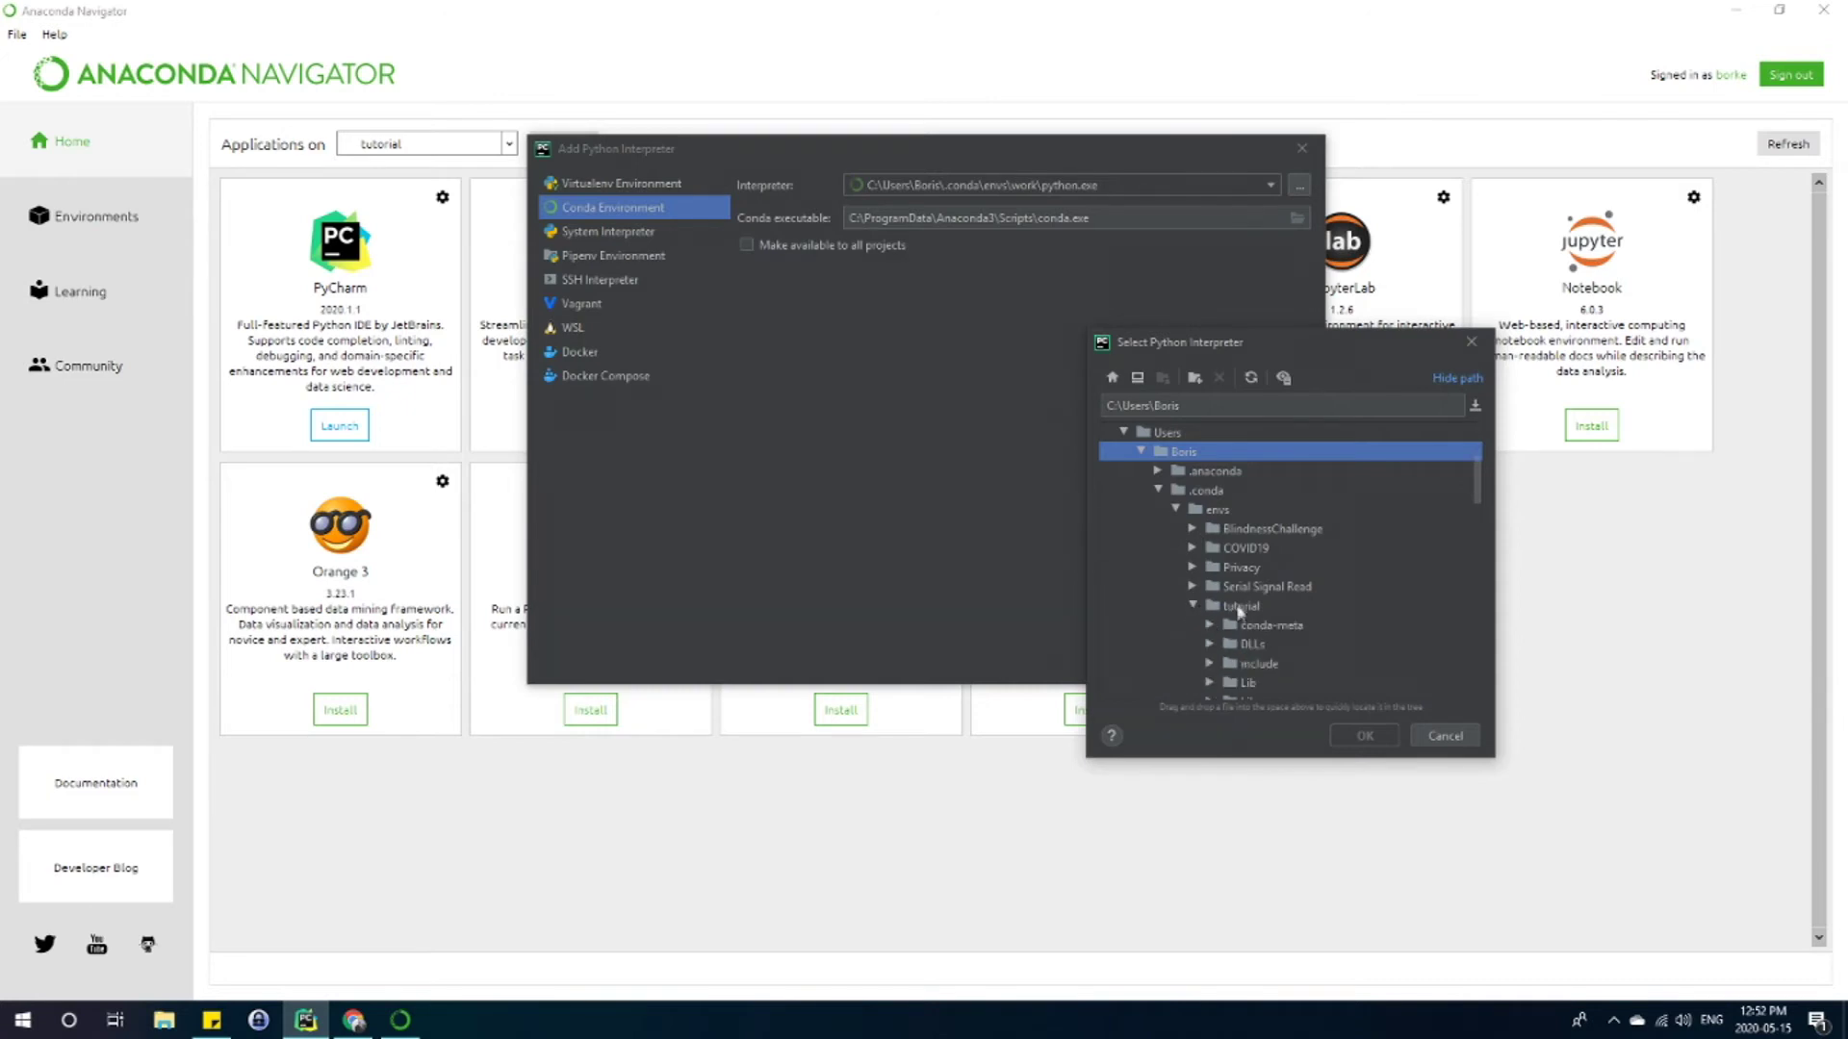
scroll(1251, 591, down, 1)
scroll(1253, 591, down, 2)
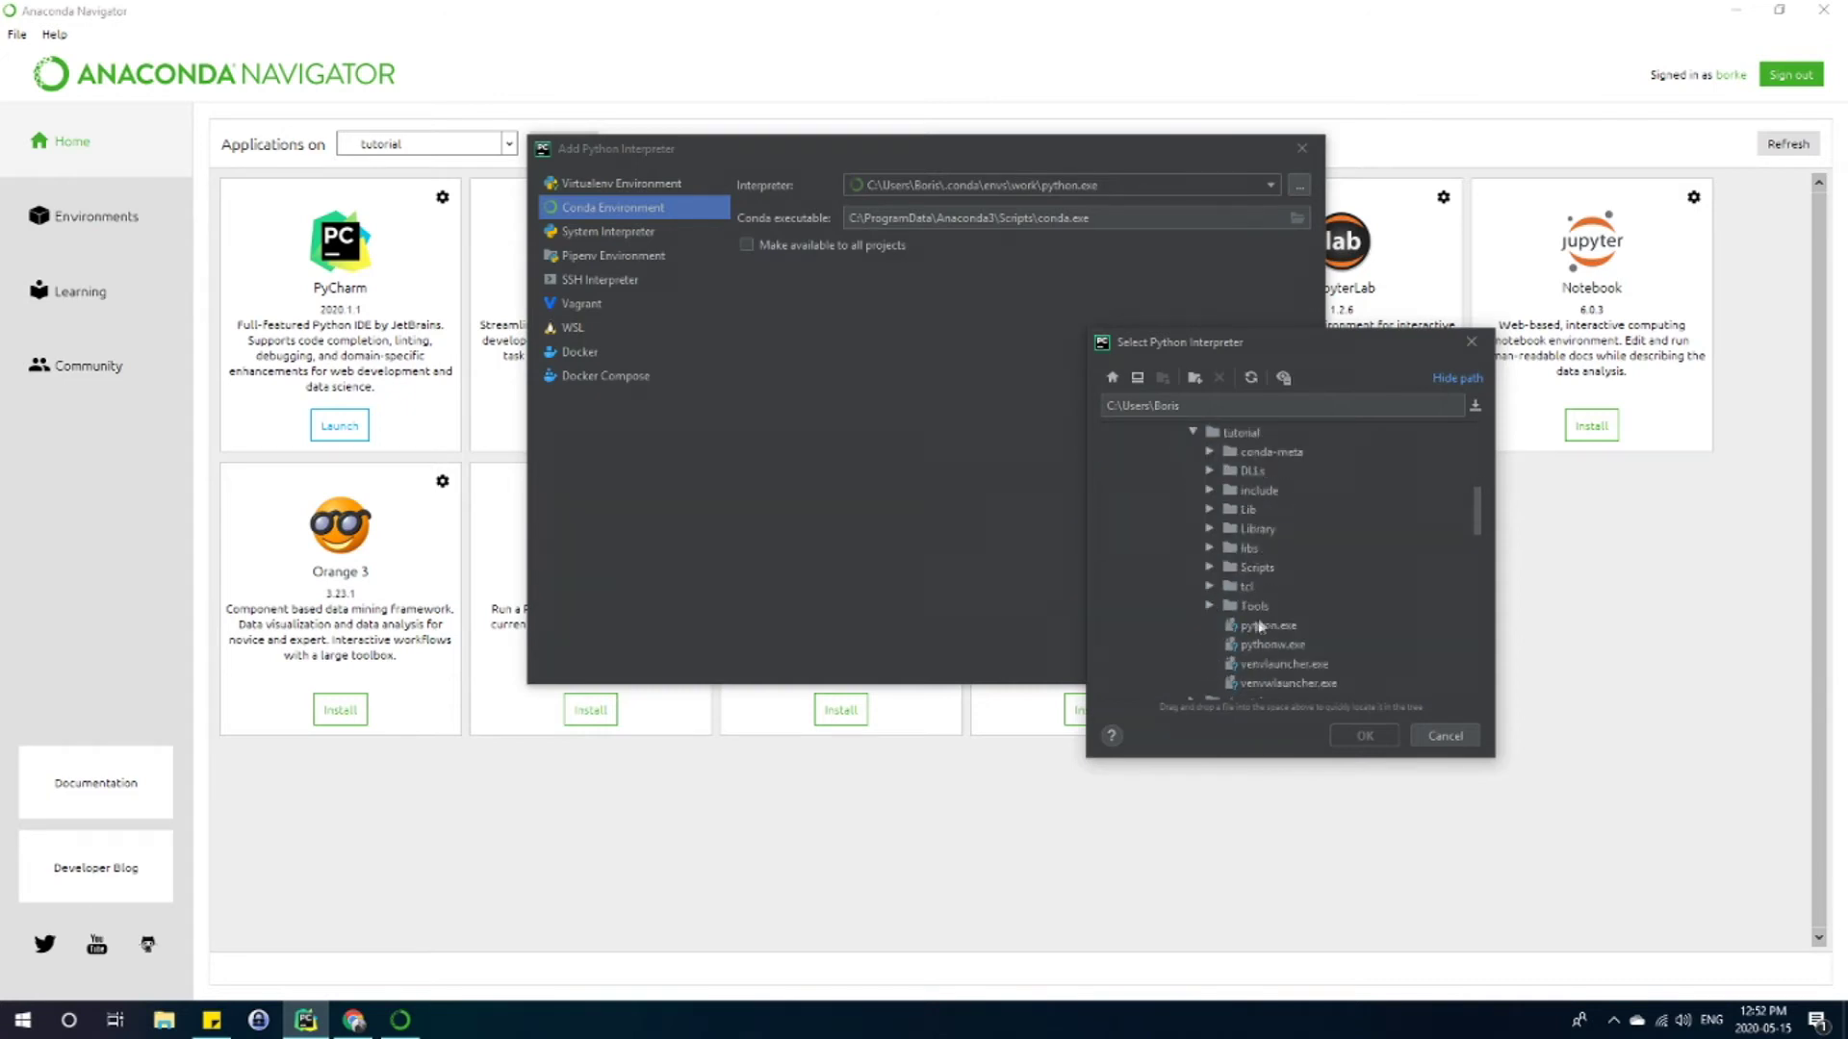
click(1257, 626)
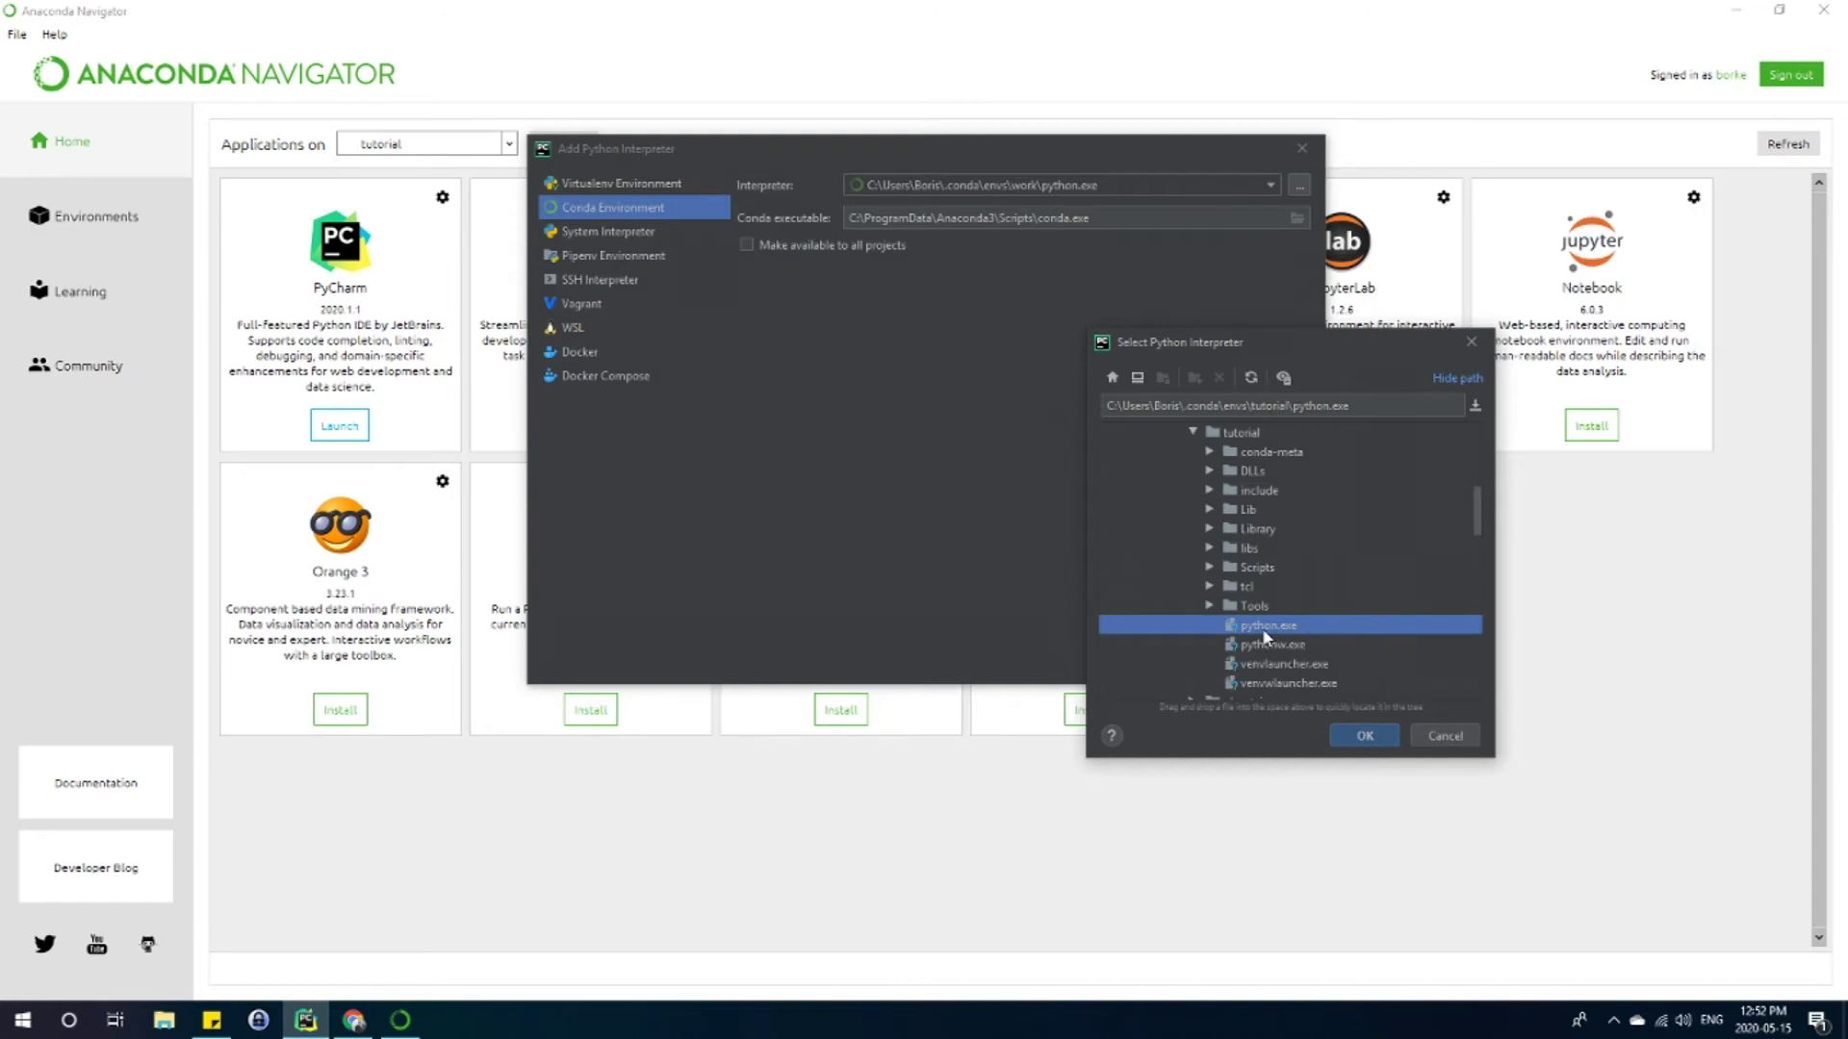
click(1366, 736)
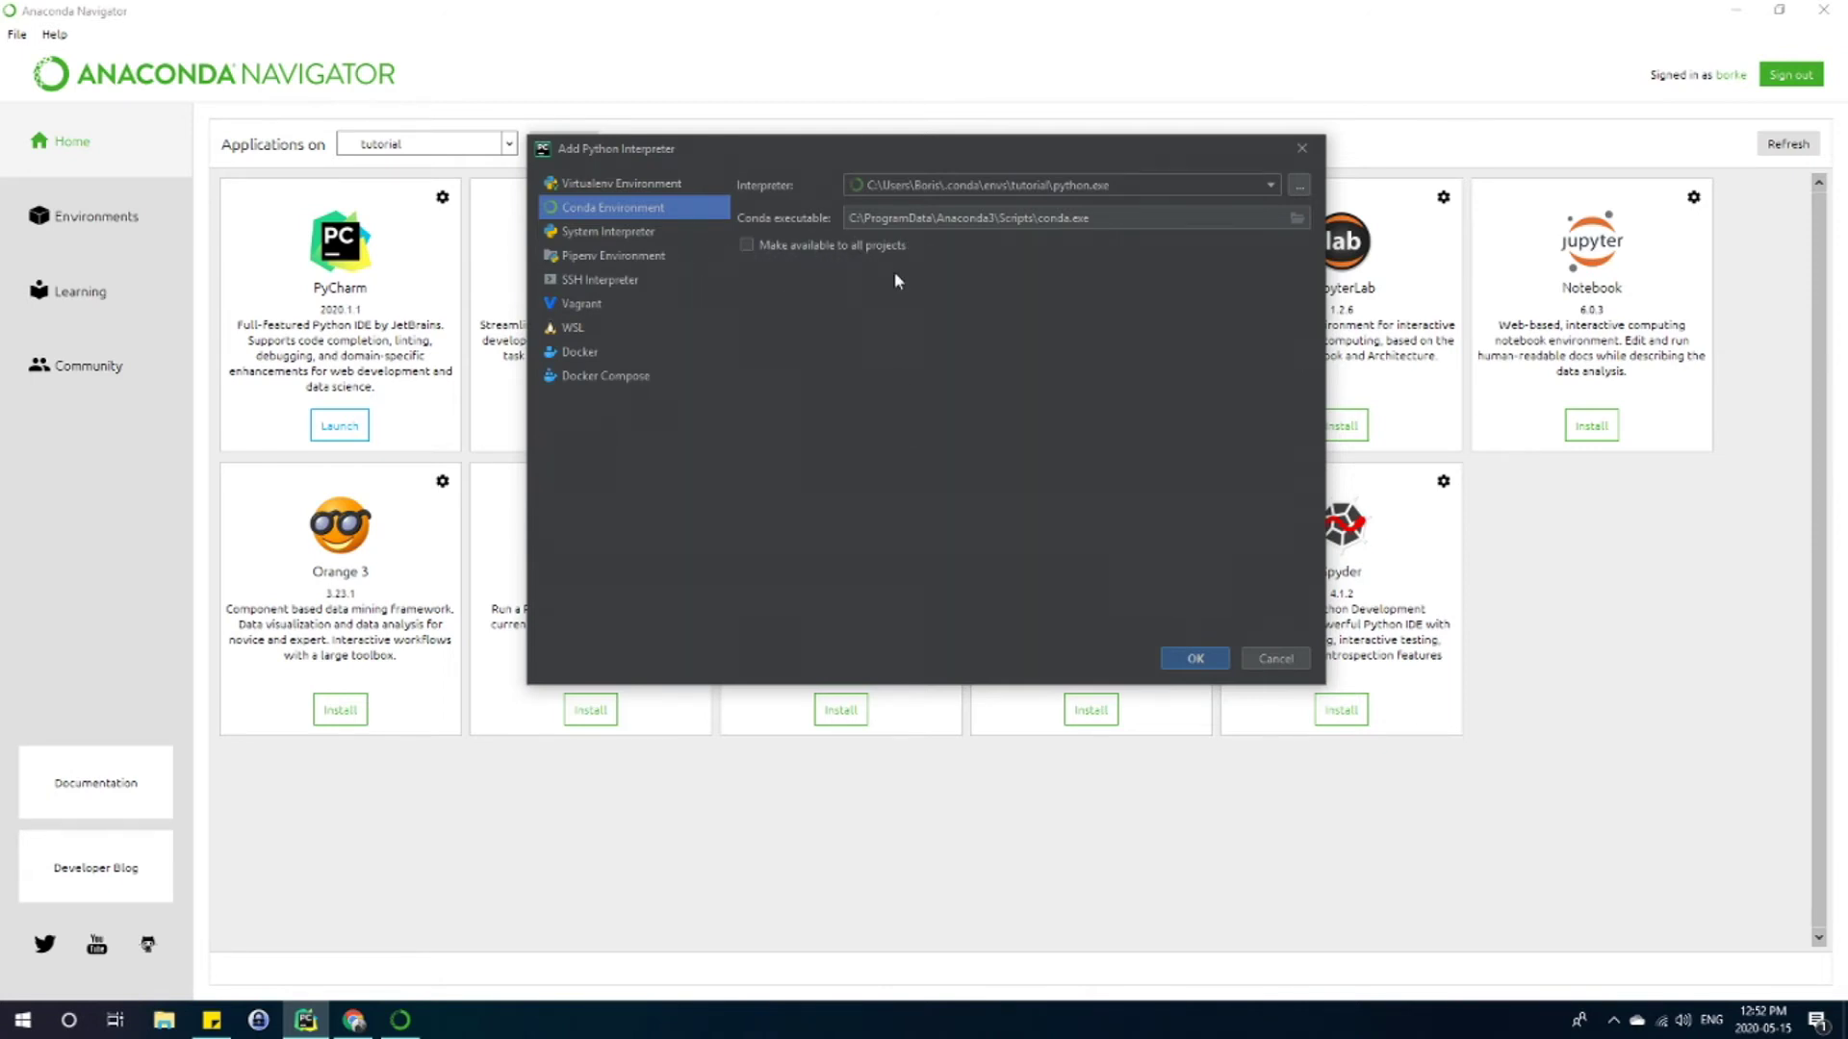
- Accept the added tutorial interpreter and create the D:\tutorial project, maximizing its window
click(1196, 658)
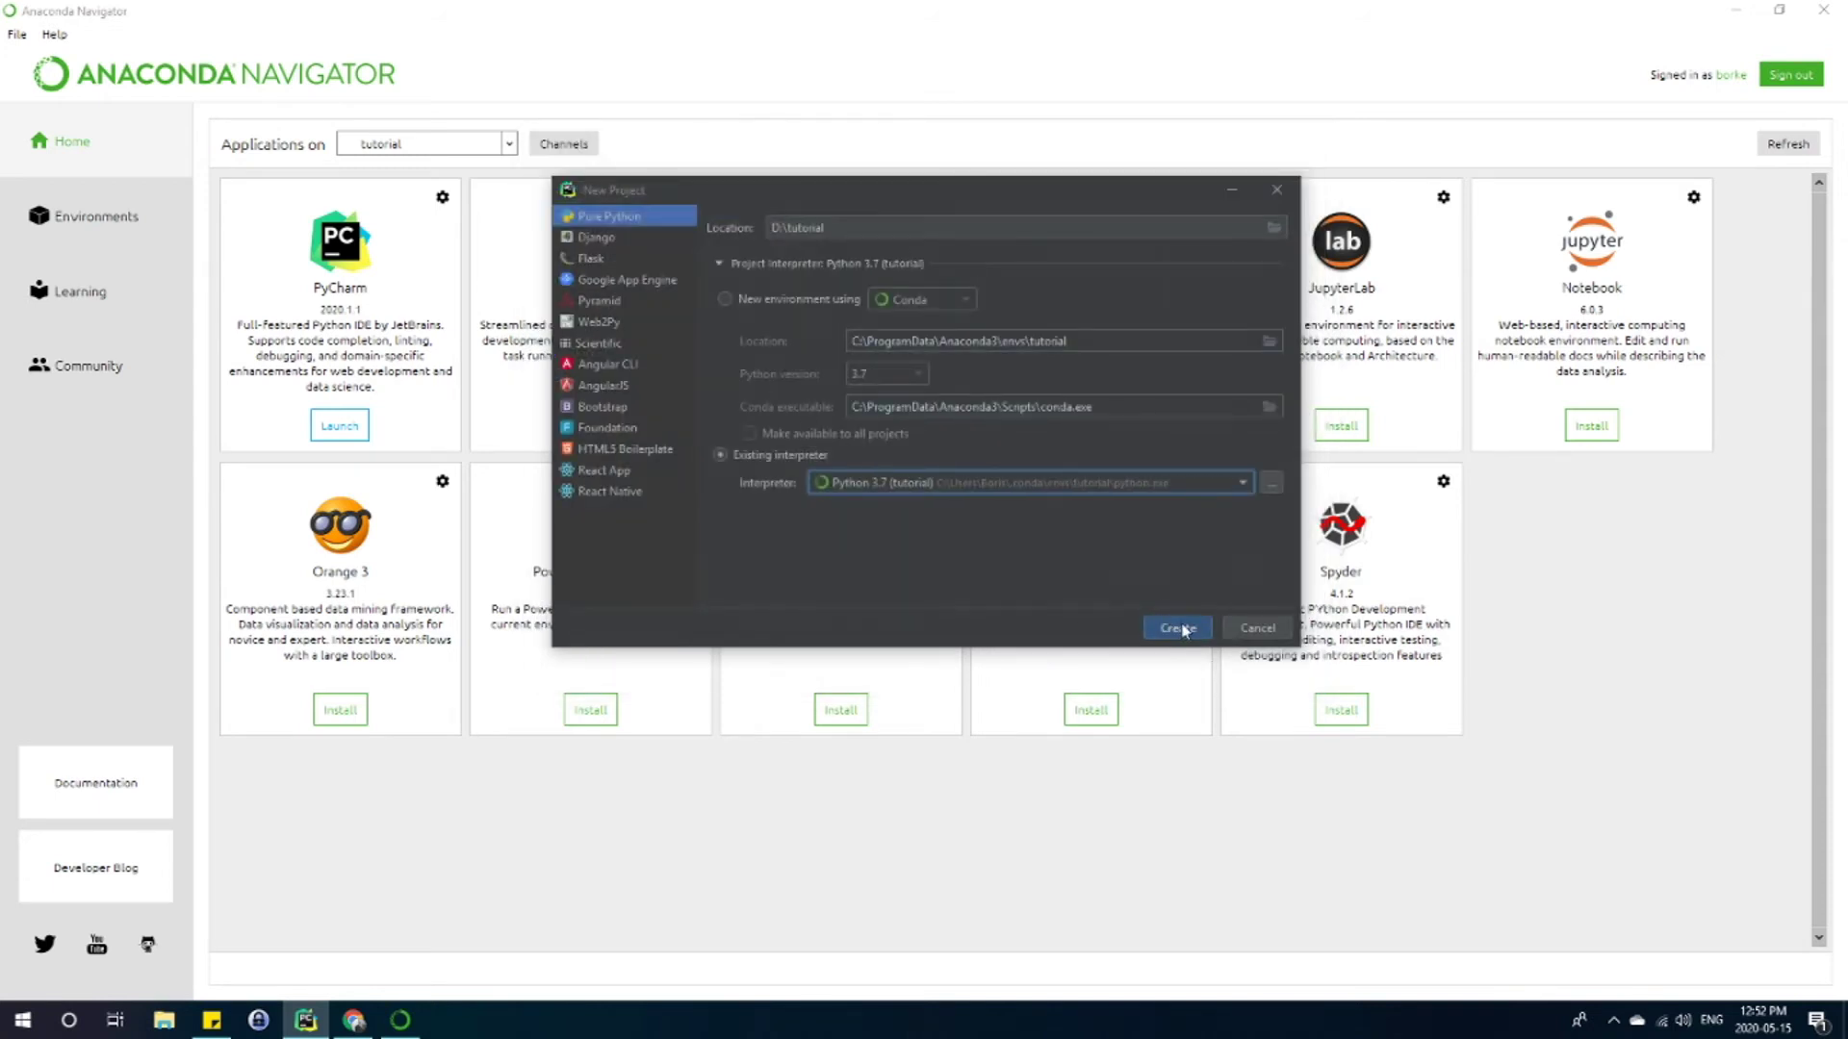
click(1179, 628)
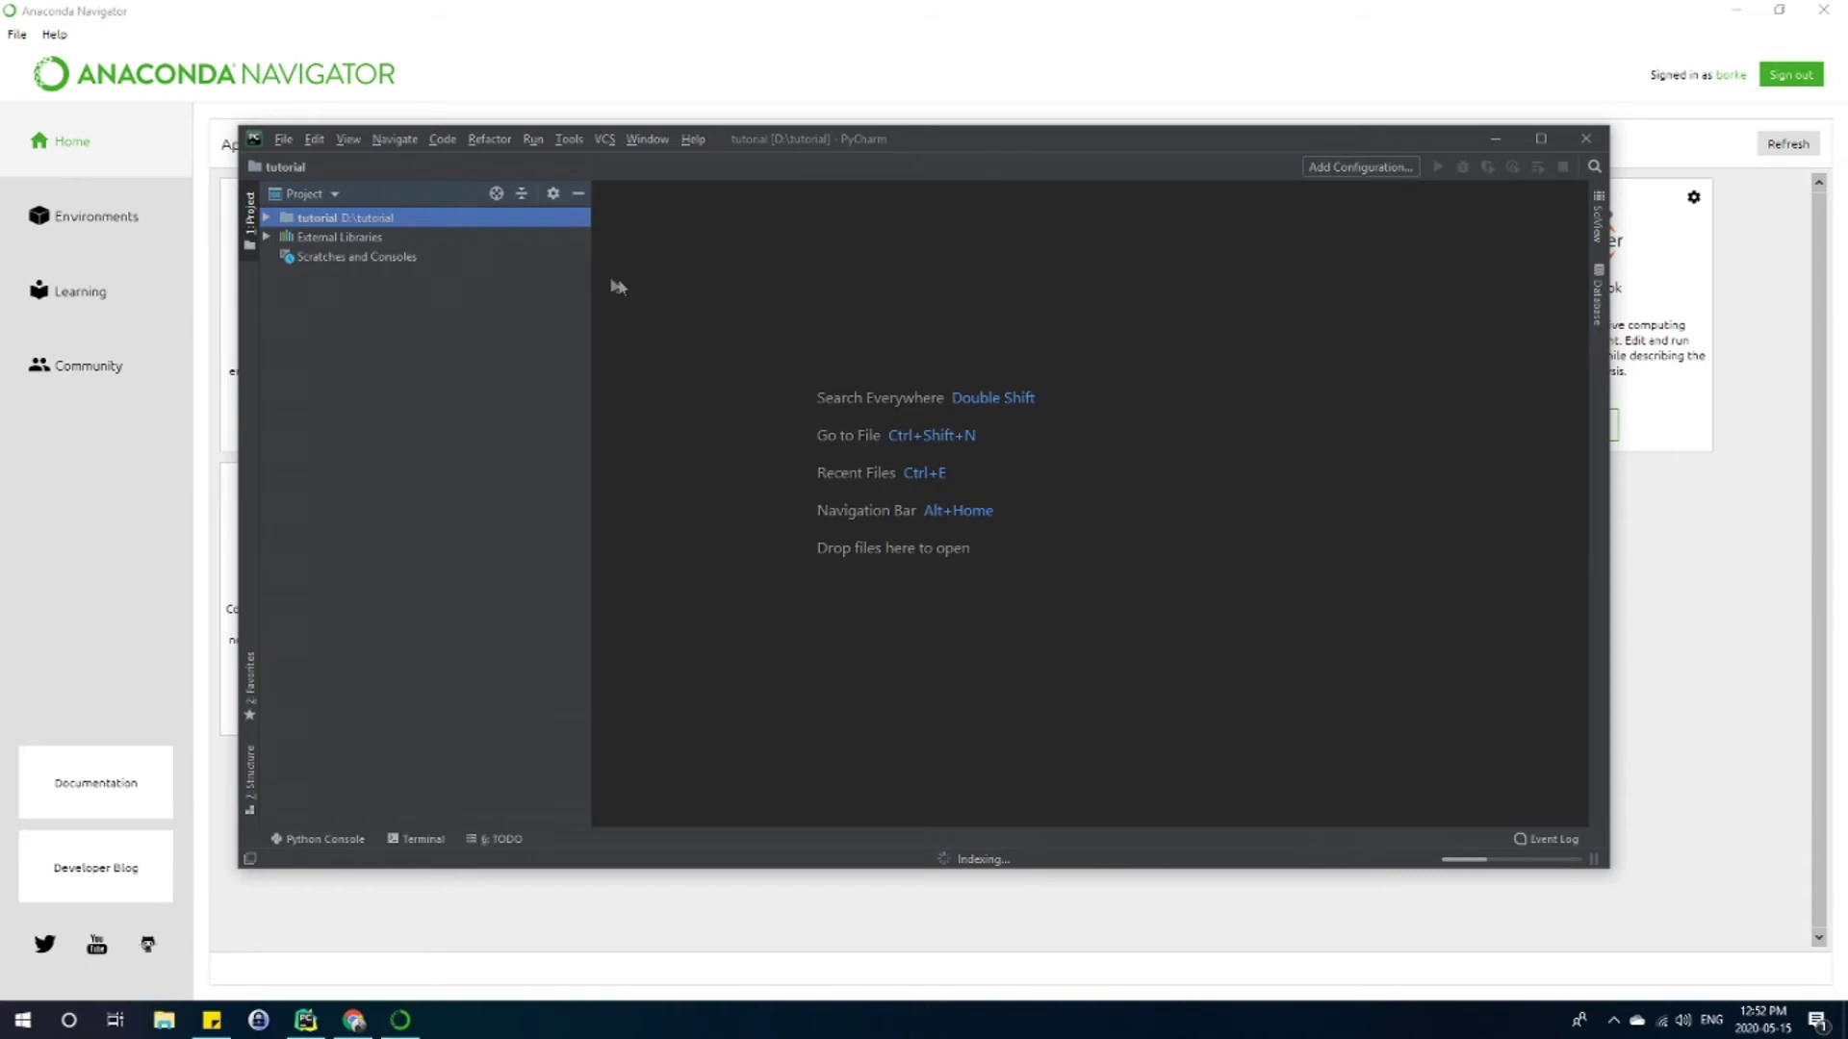
click(1541, 140)
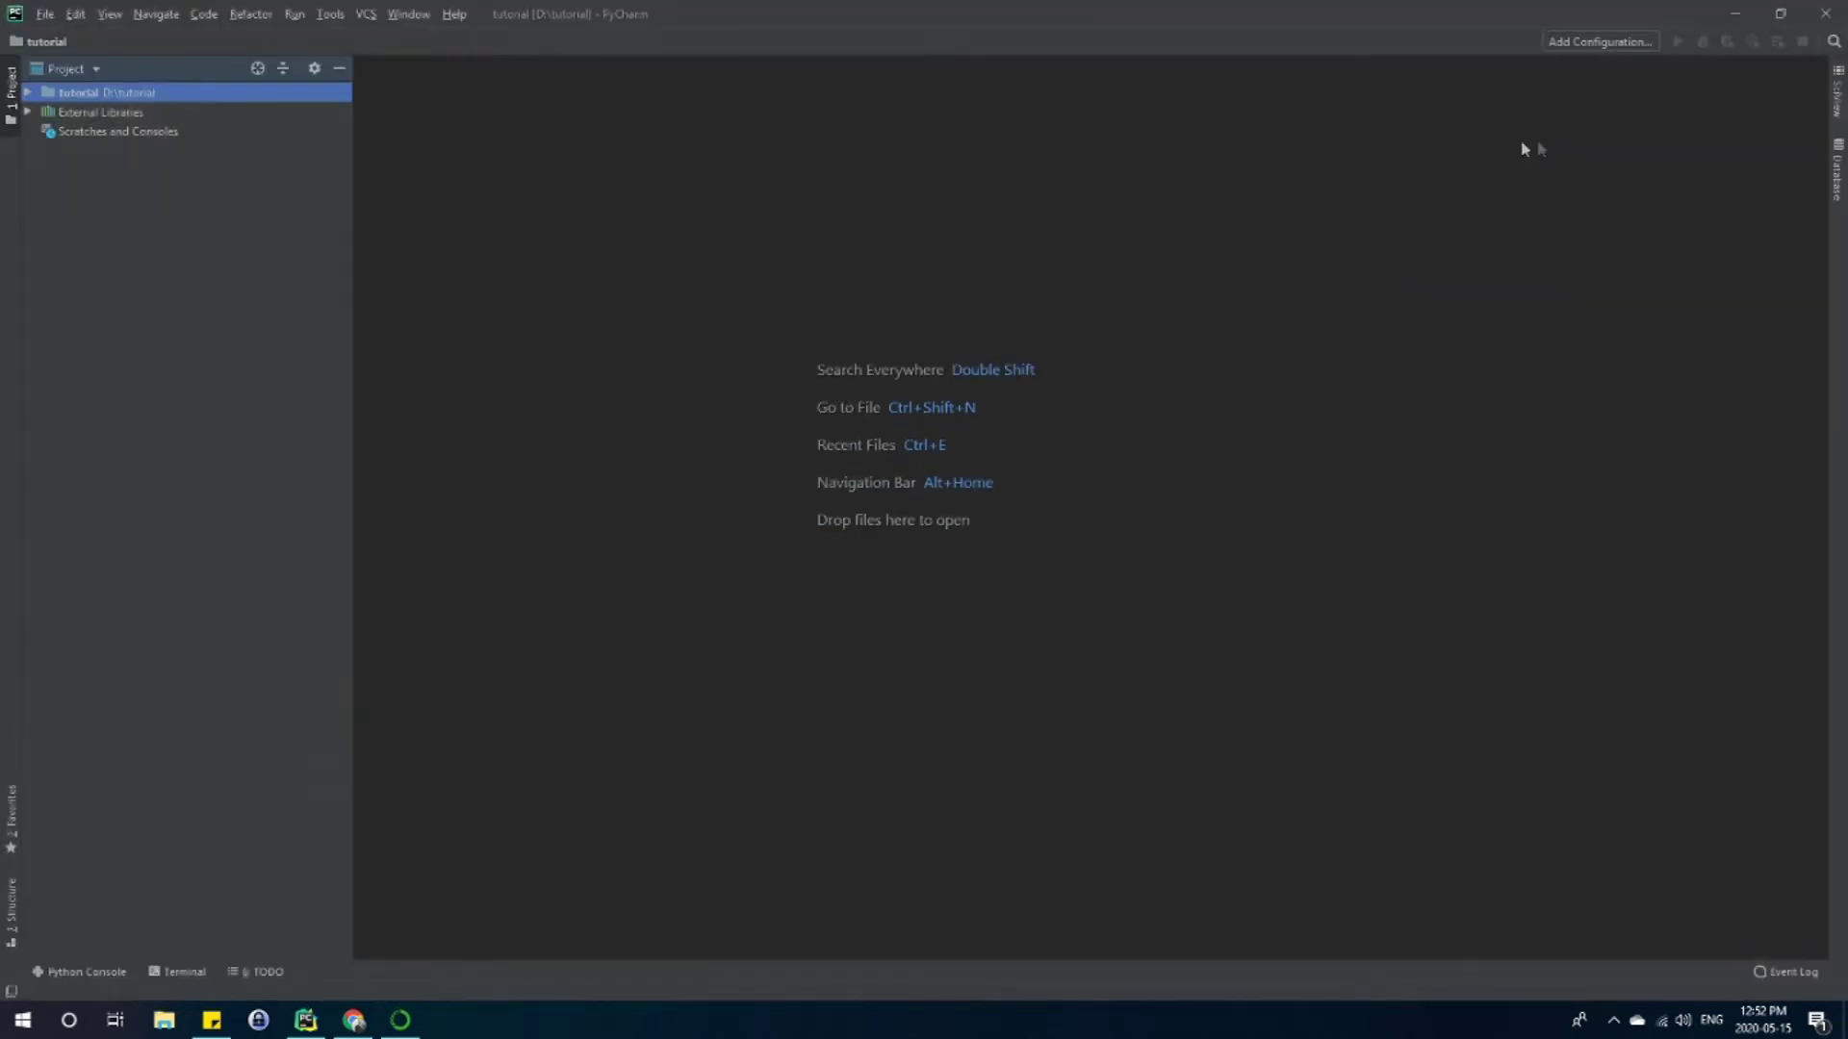
- Create a new Python file named tutorial_main in the tutorial project folder
right_click(83, 95)
mouse_move(202, 104)
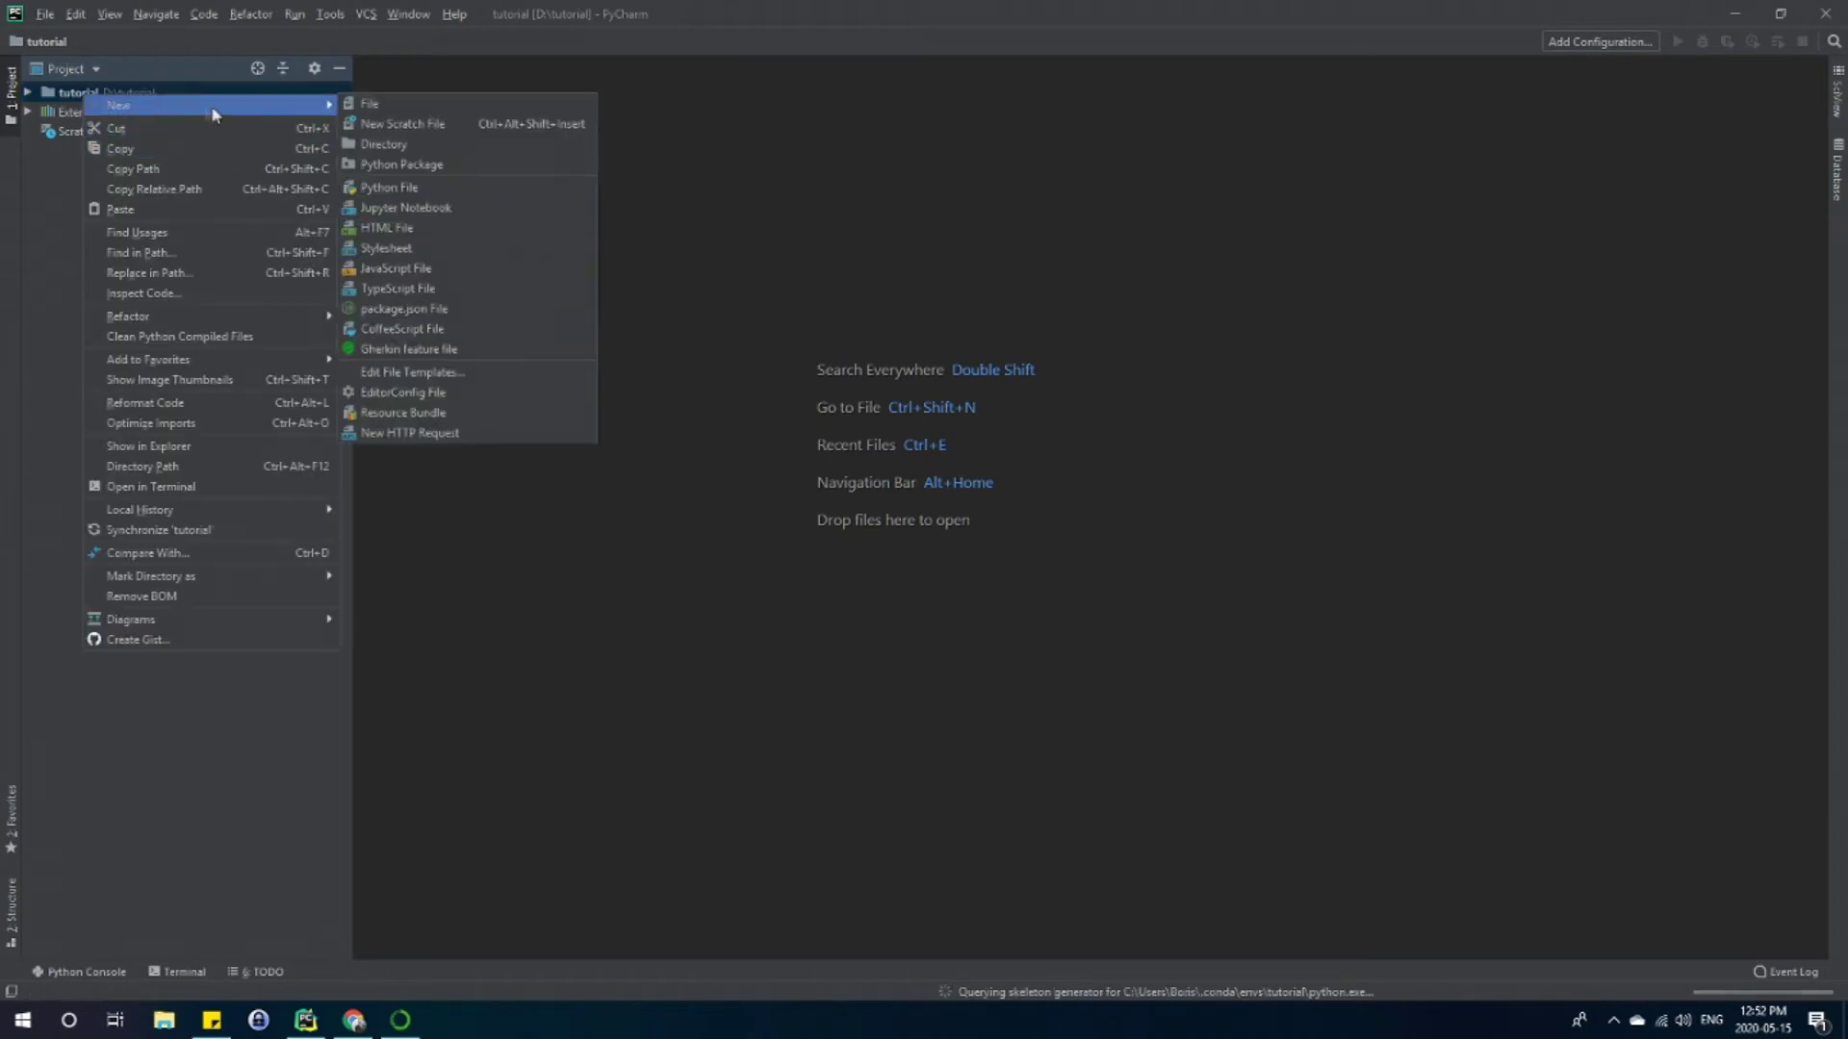
click(425, 192)
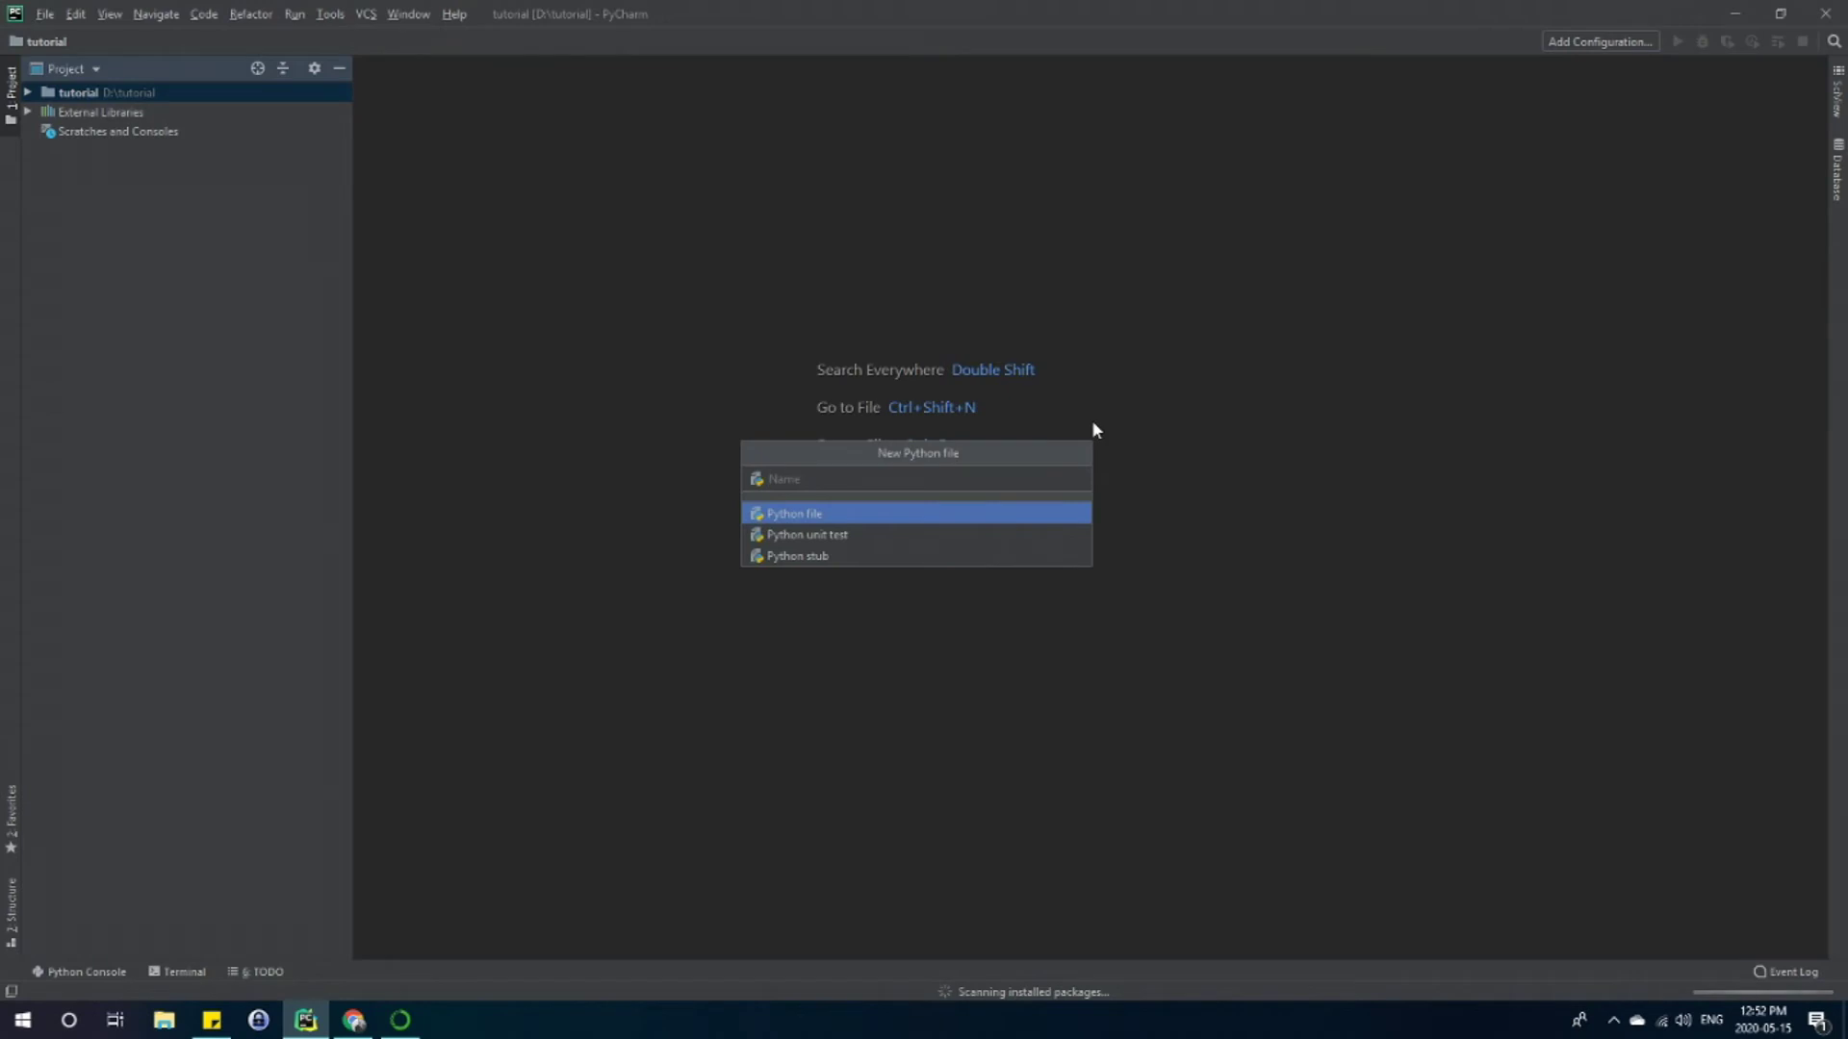
text(tutorial)
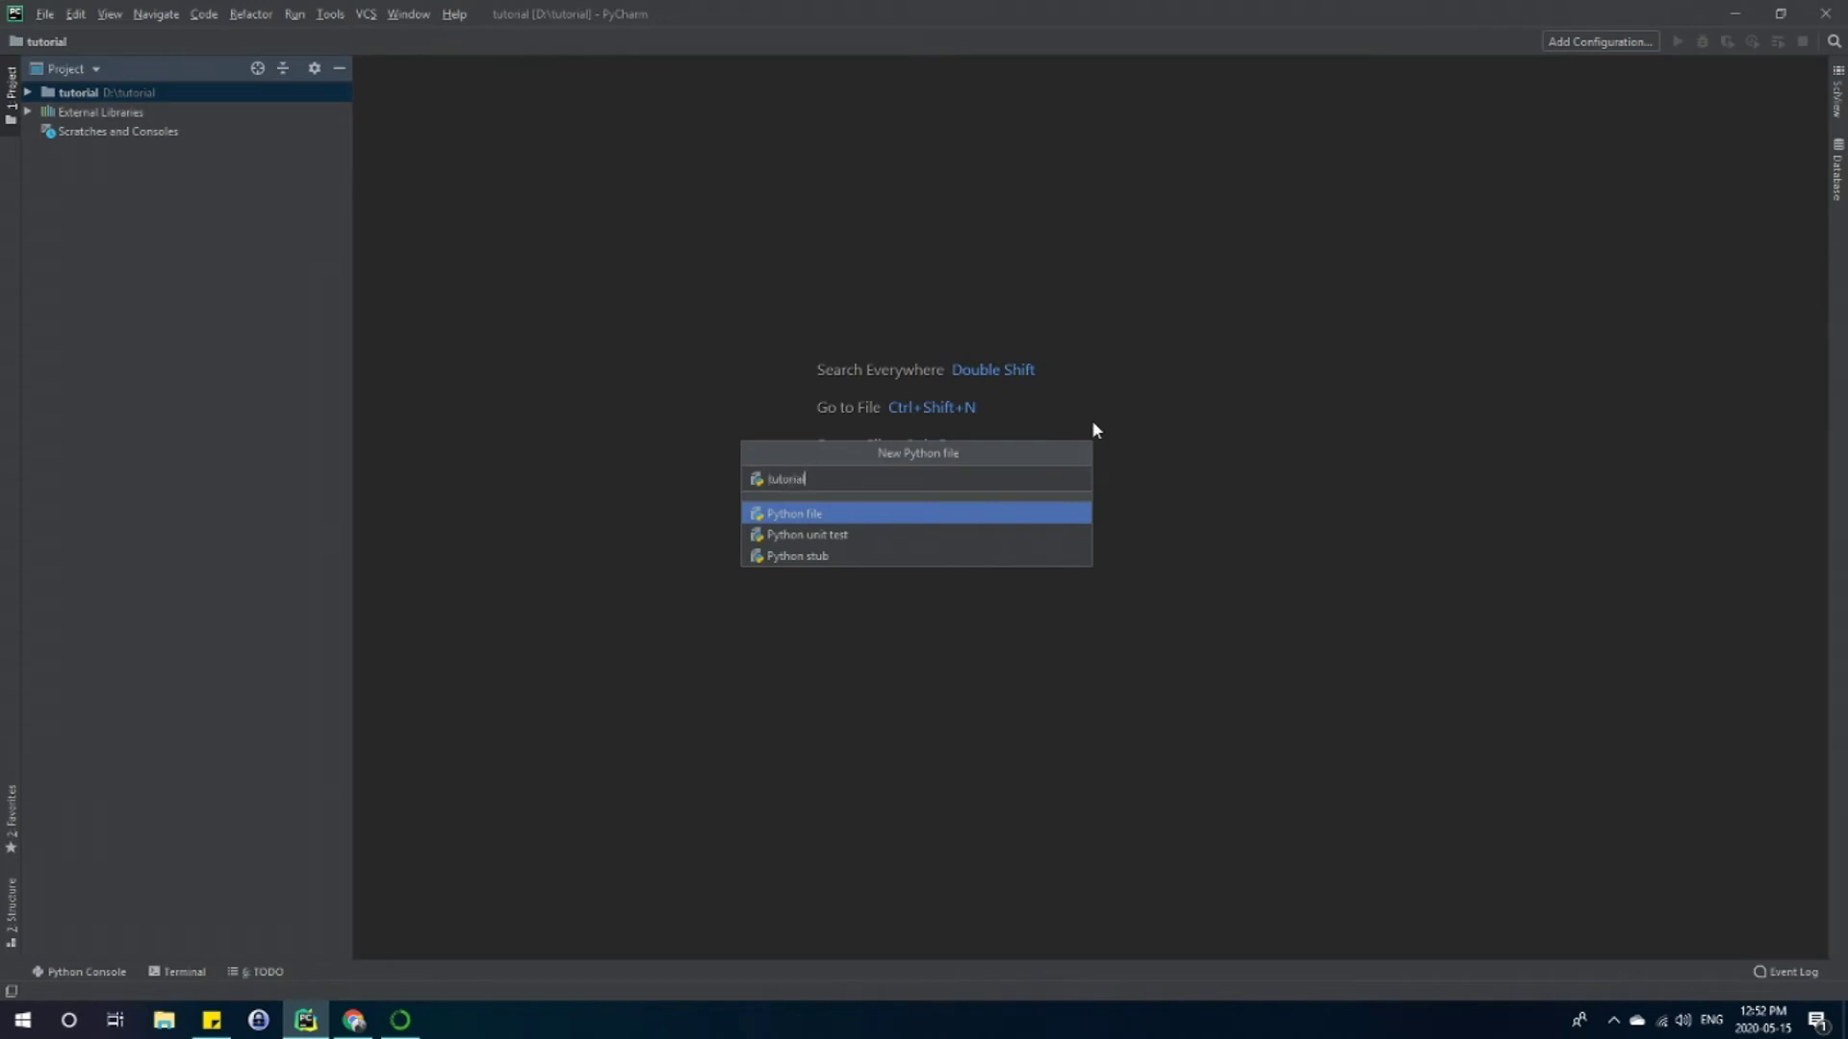
text(_main)
key(Return)
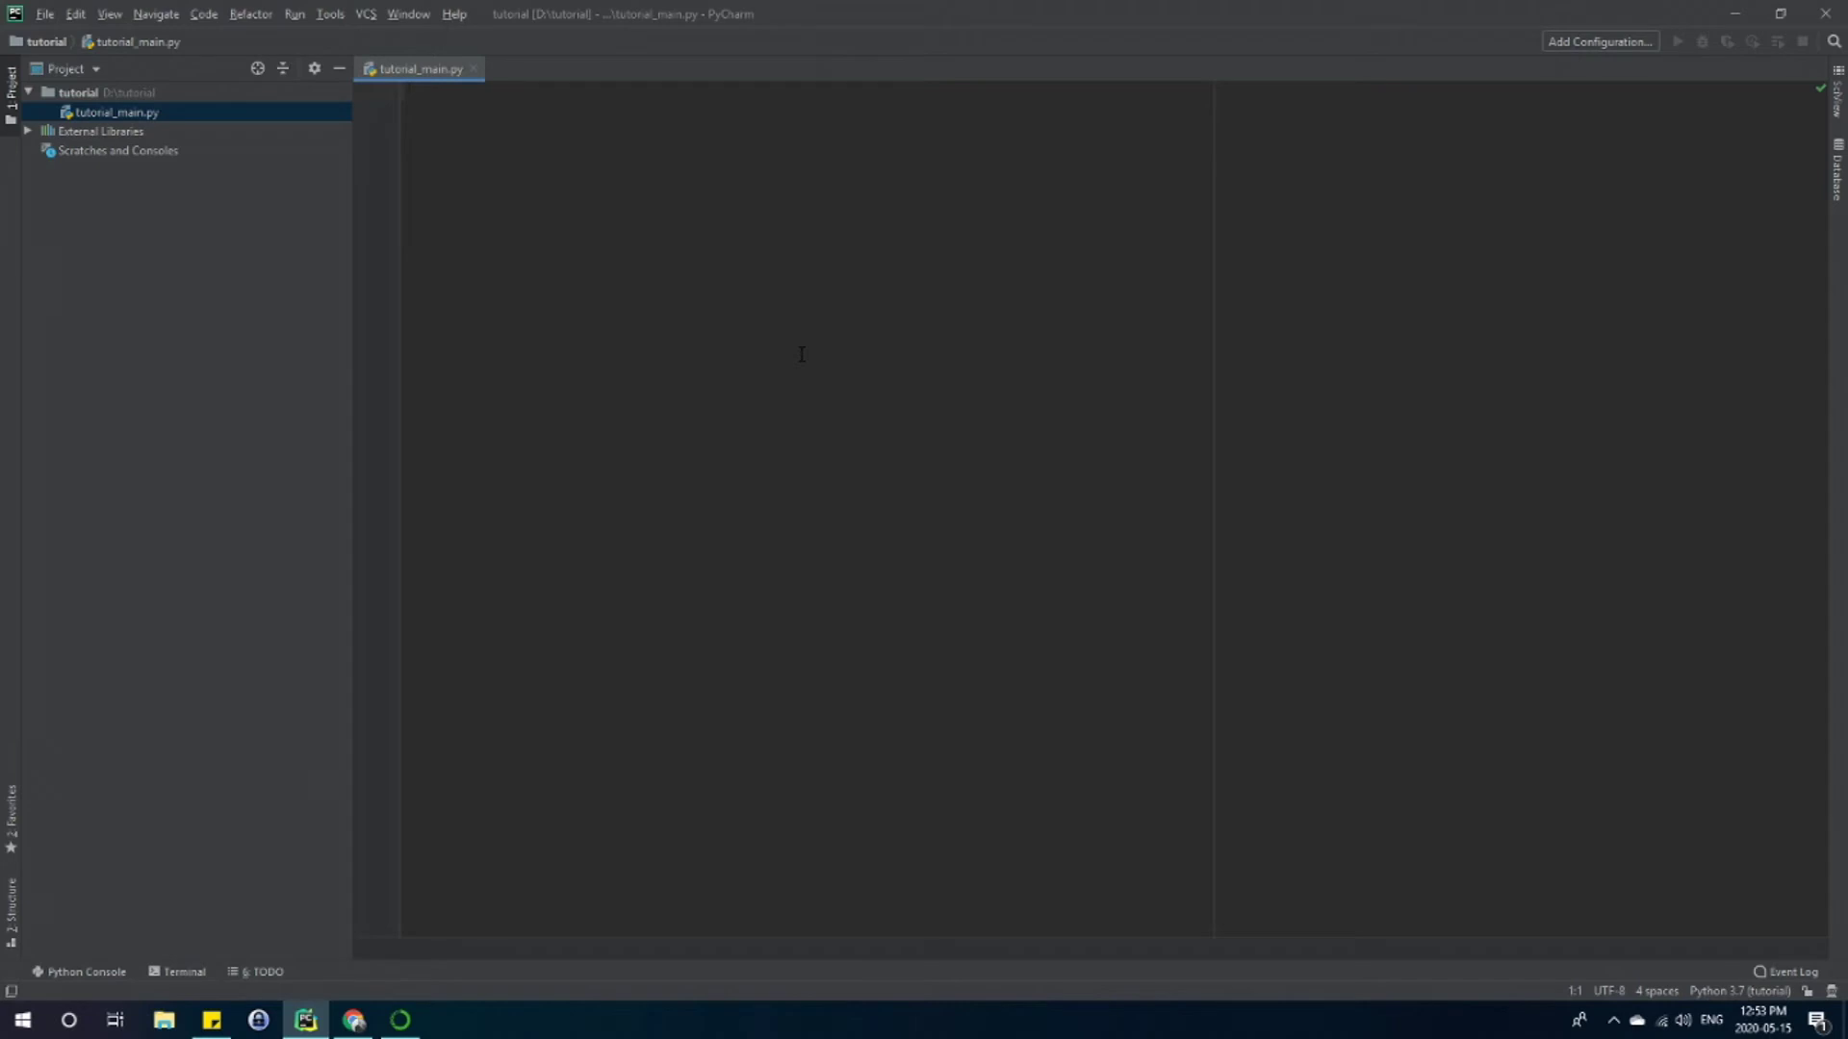
- Write the line "import numpy as np" in tutorial_main.py and check the numpy import
text(import nu)
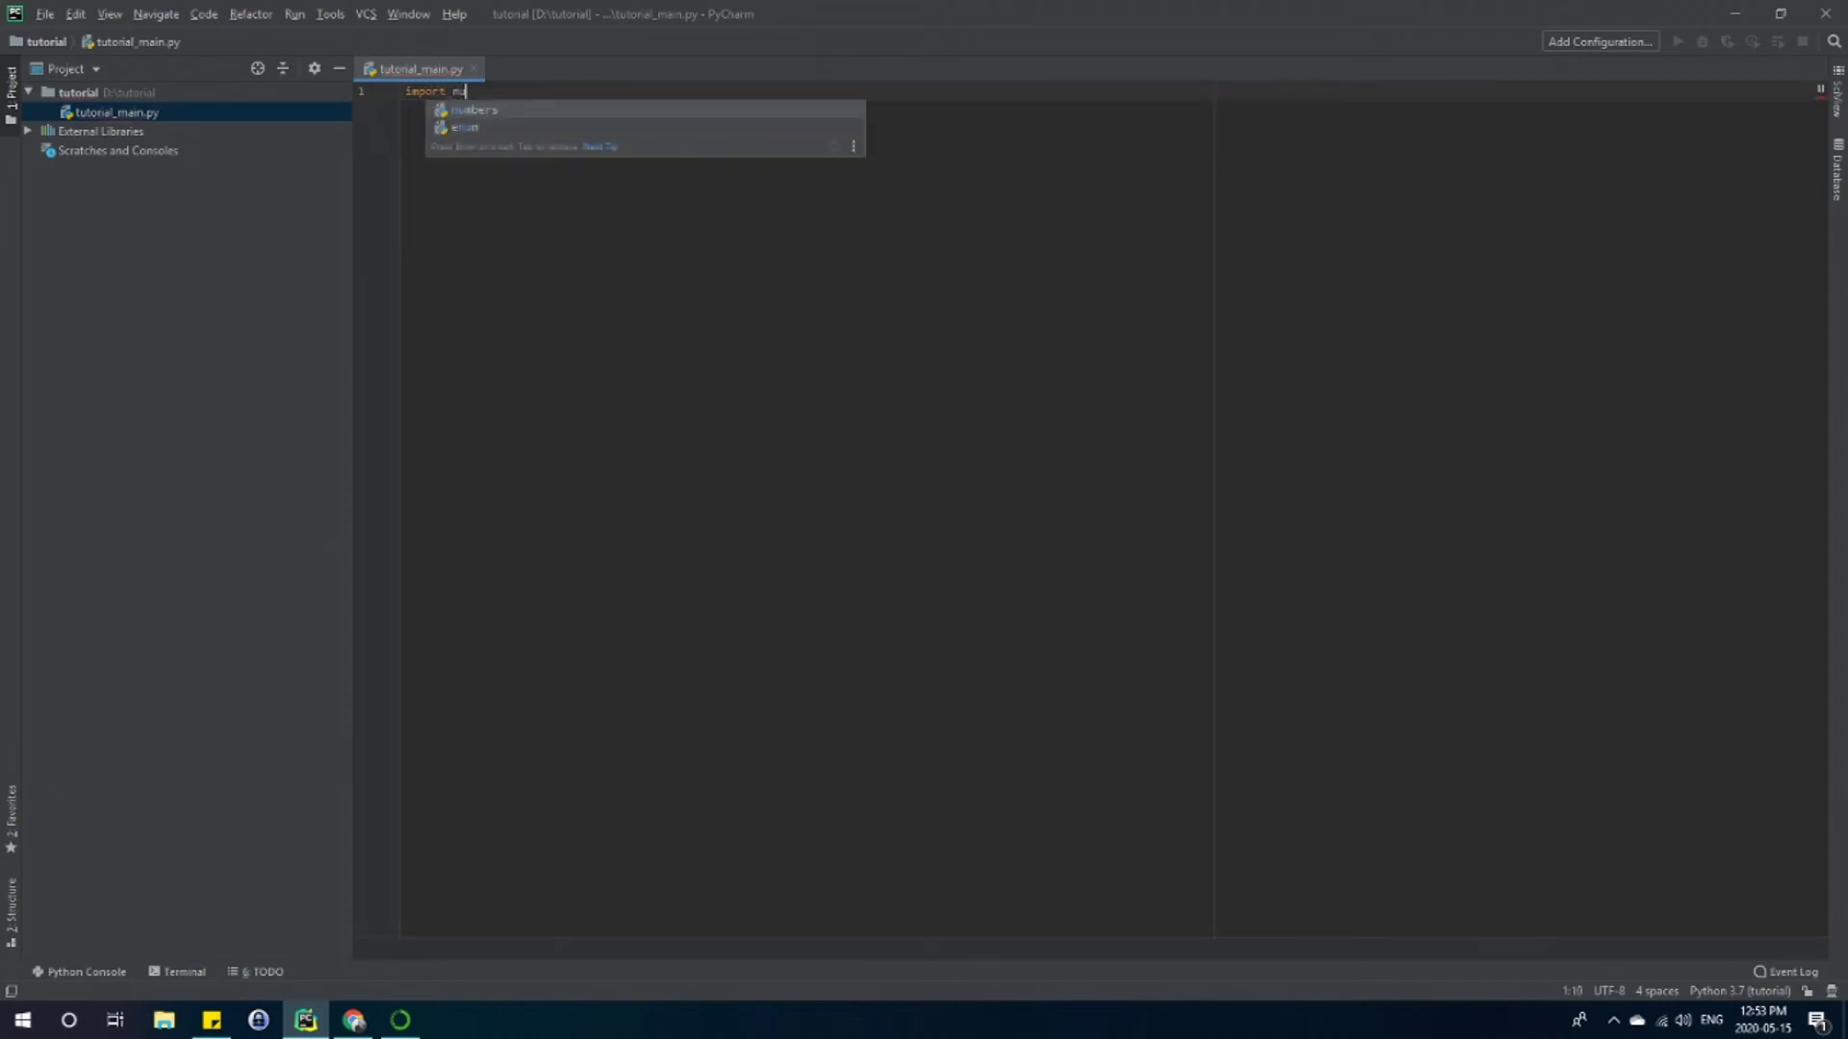
text(mp)
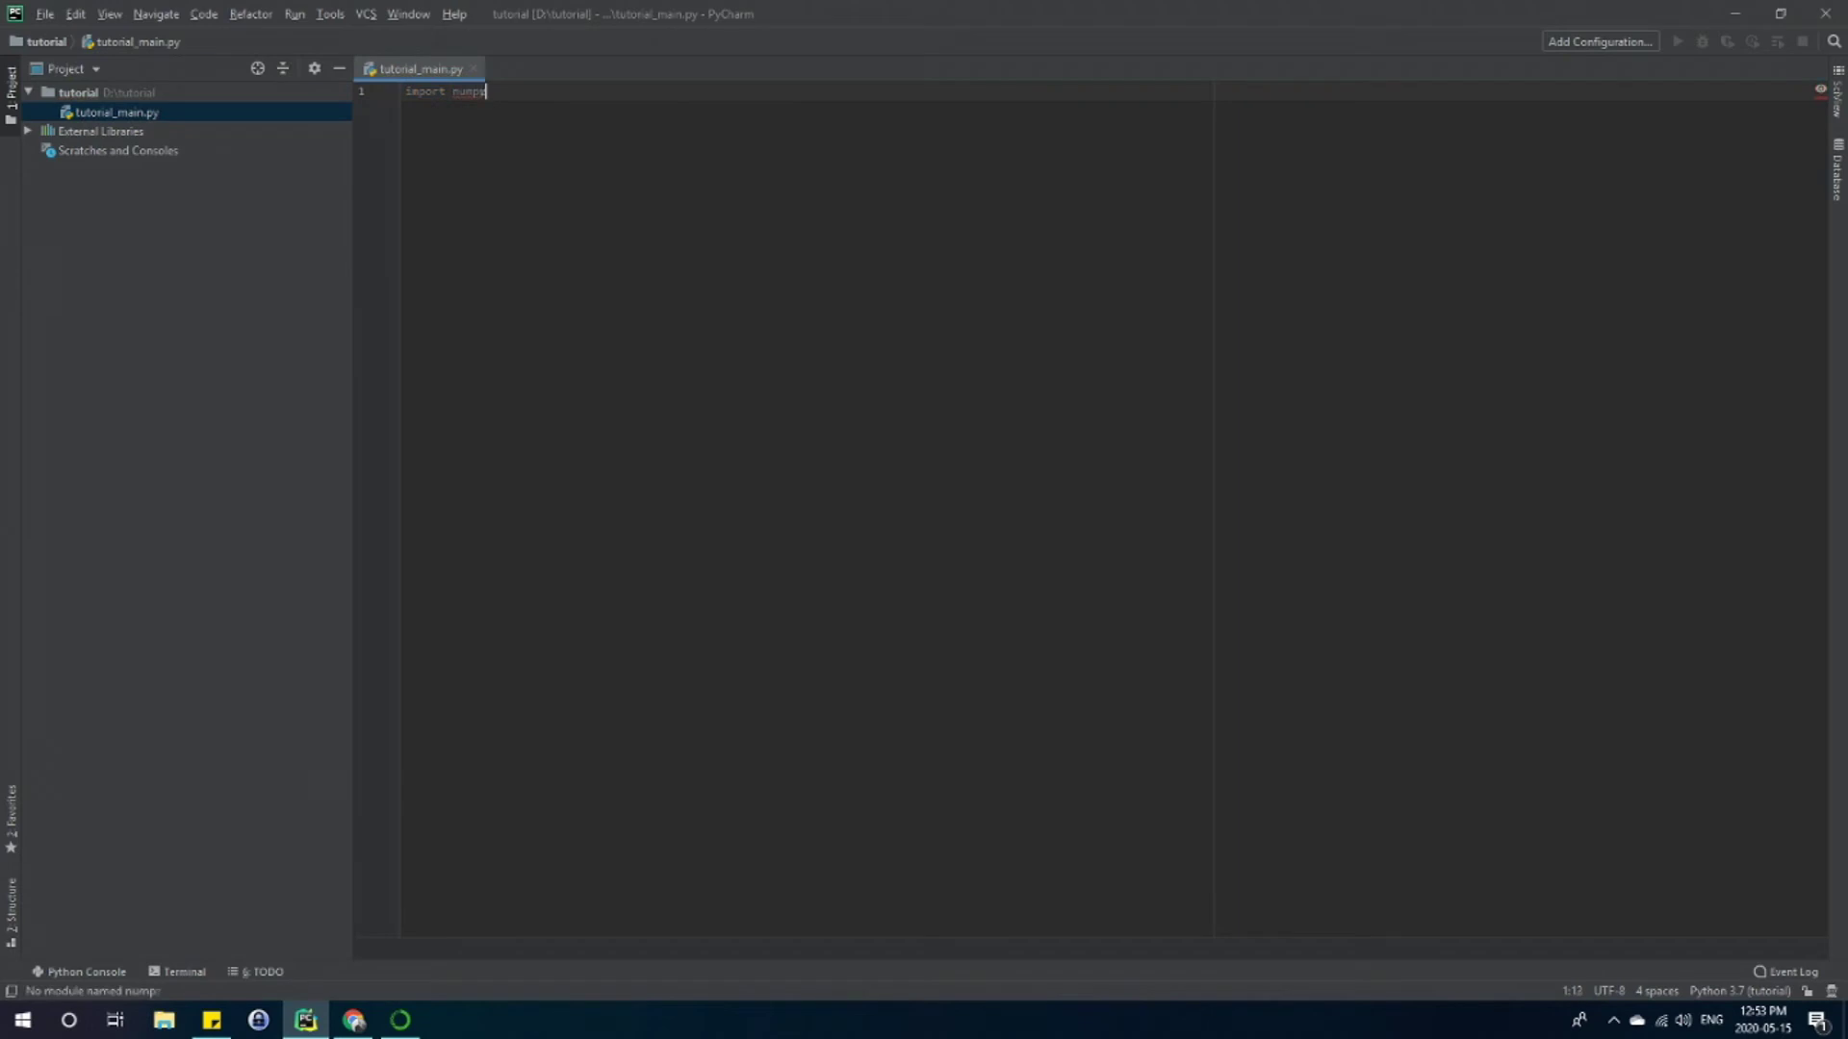
text(y as np)
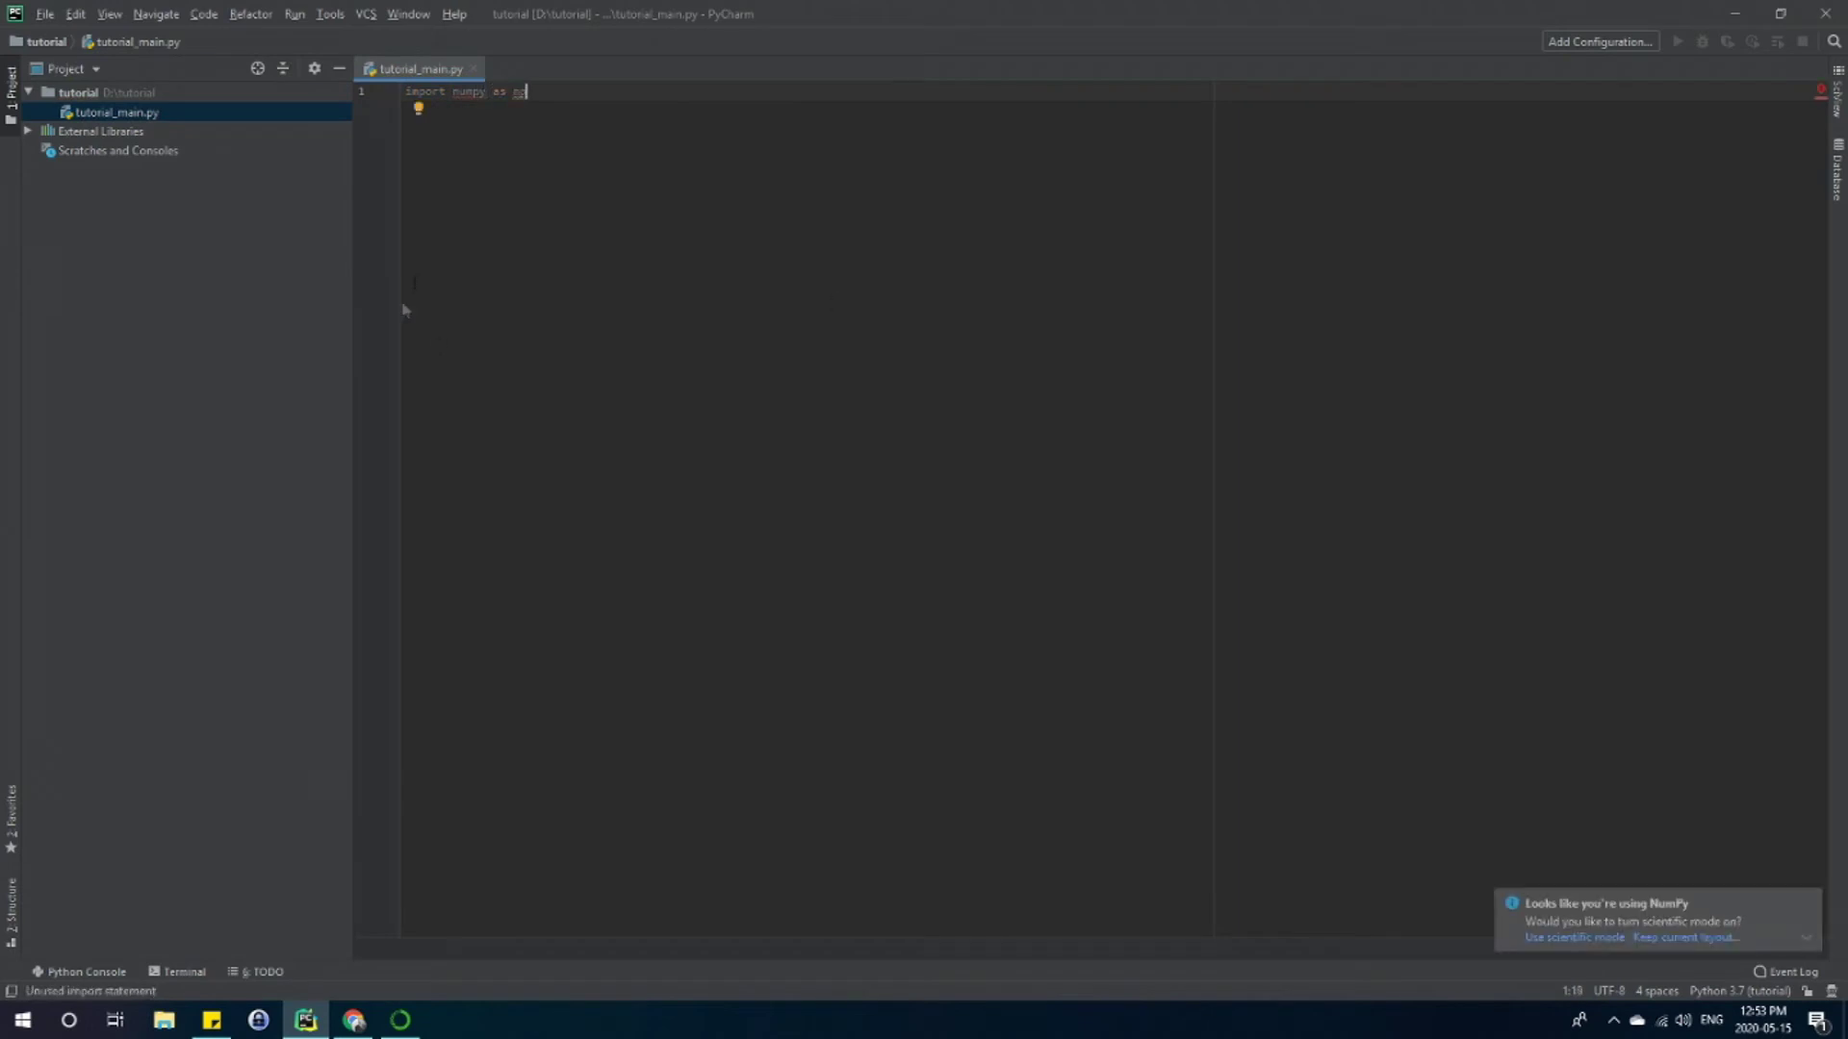
key(Home)
mouse_move(459, 99)
- Switch to Anaconda Navigator and install the marked numpy package with its dependencies in the tutorial environment
click(400, 1020)
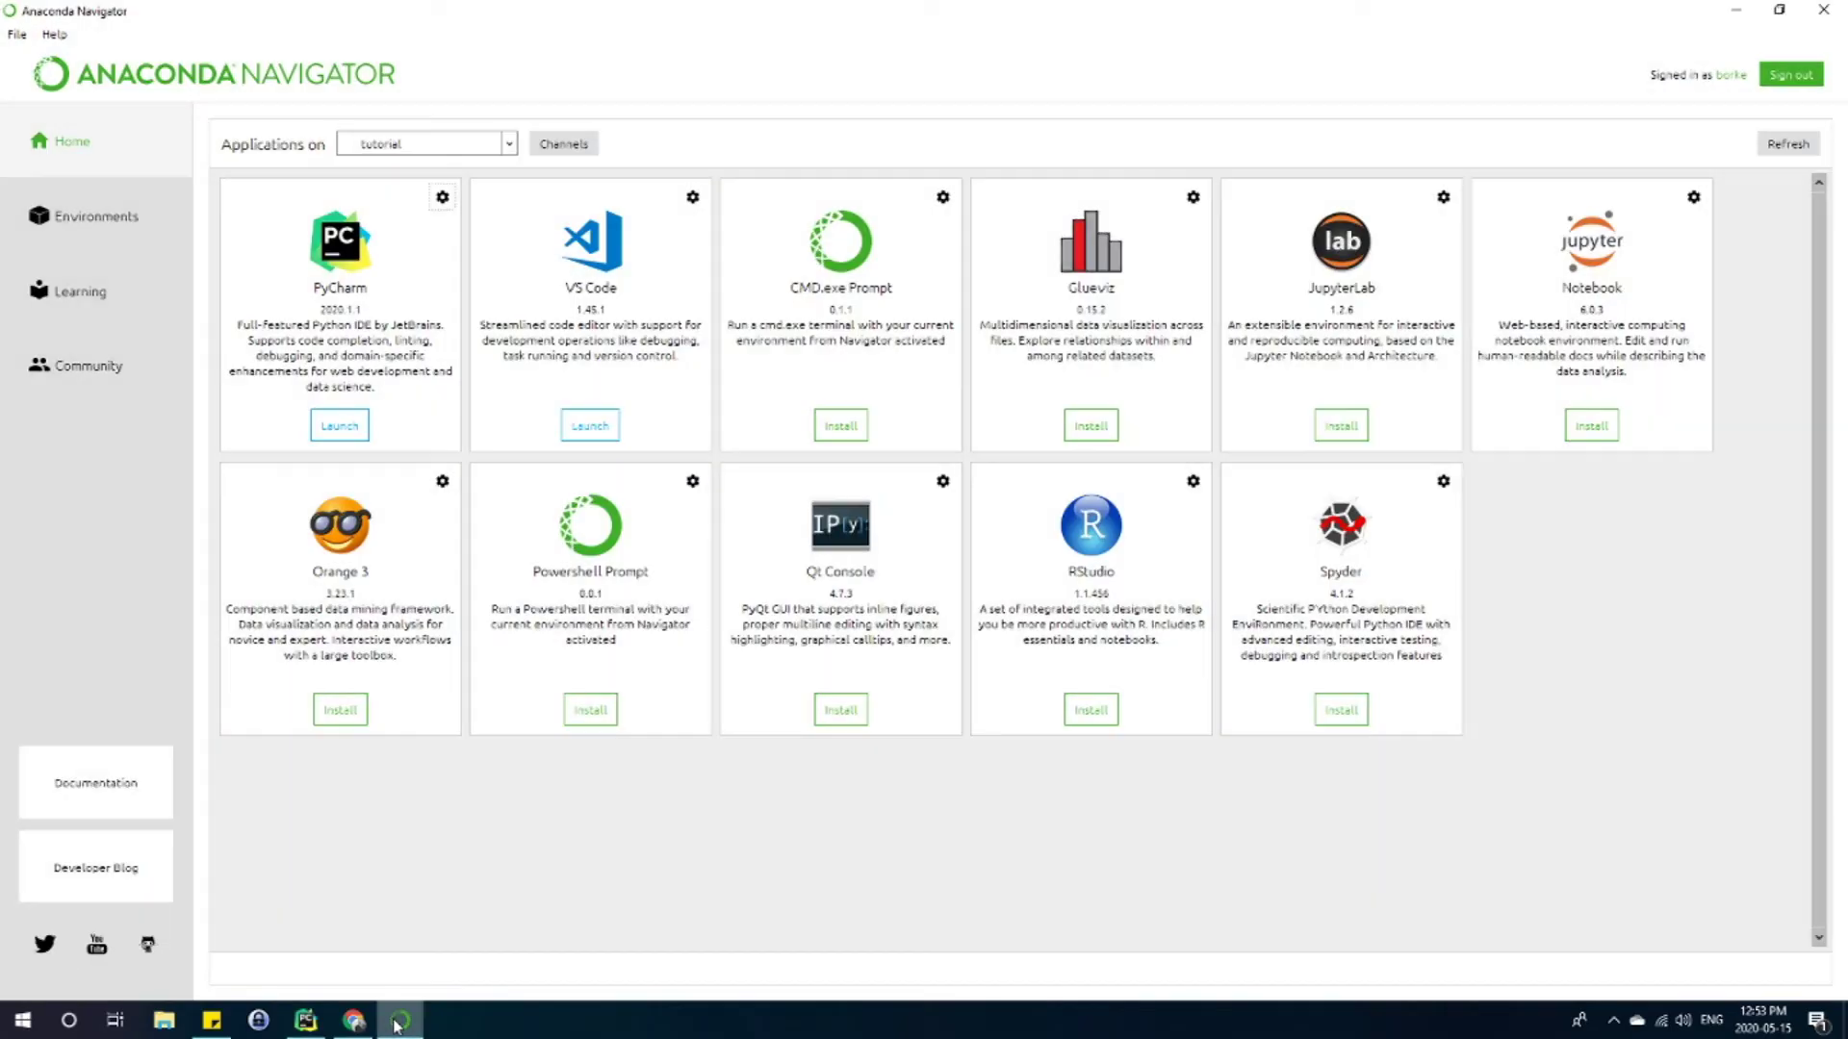
click(135, 217)
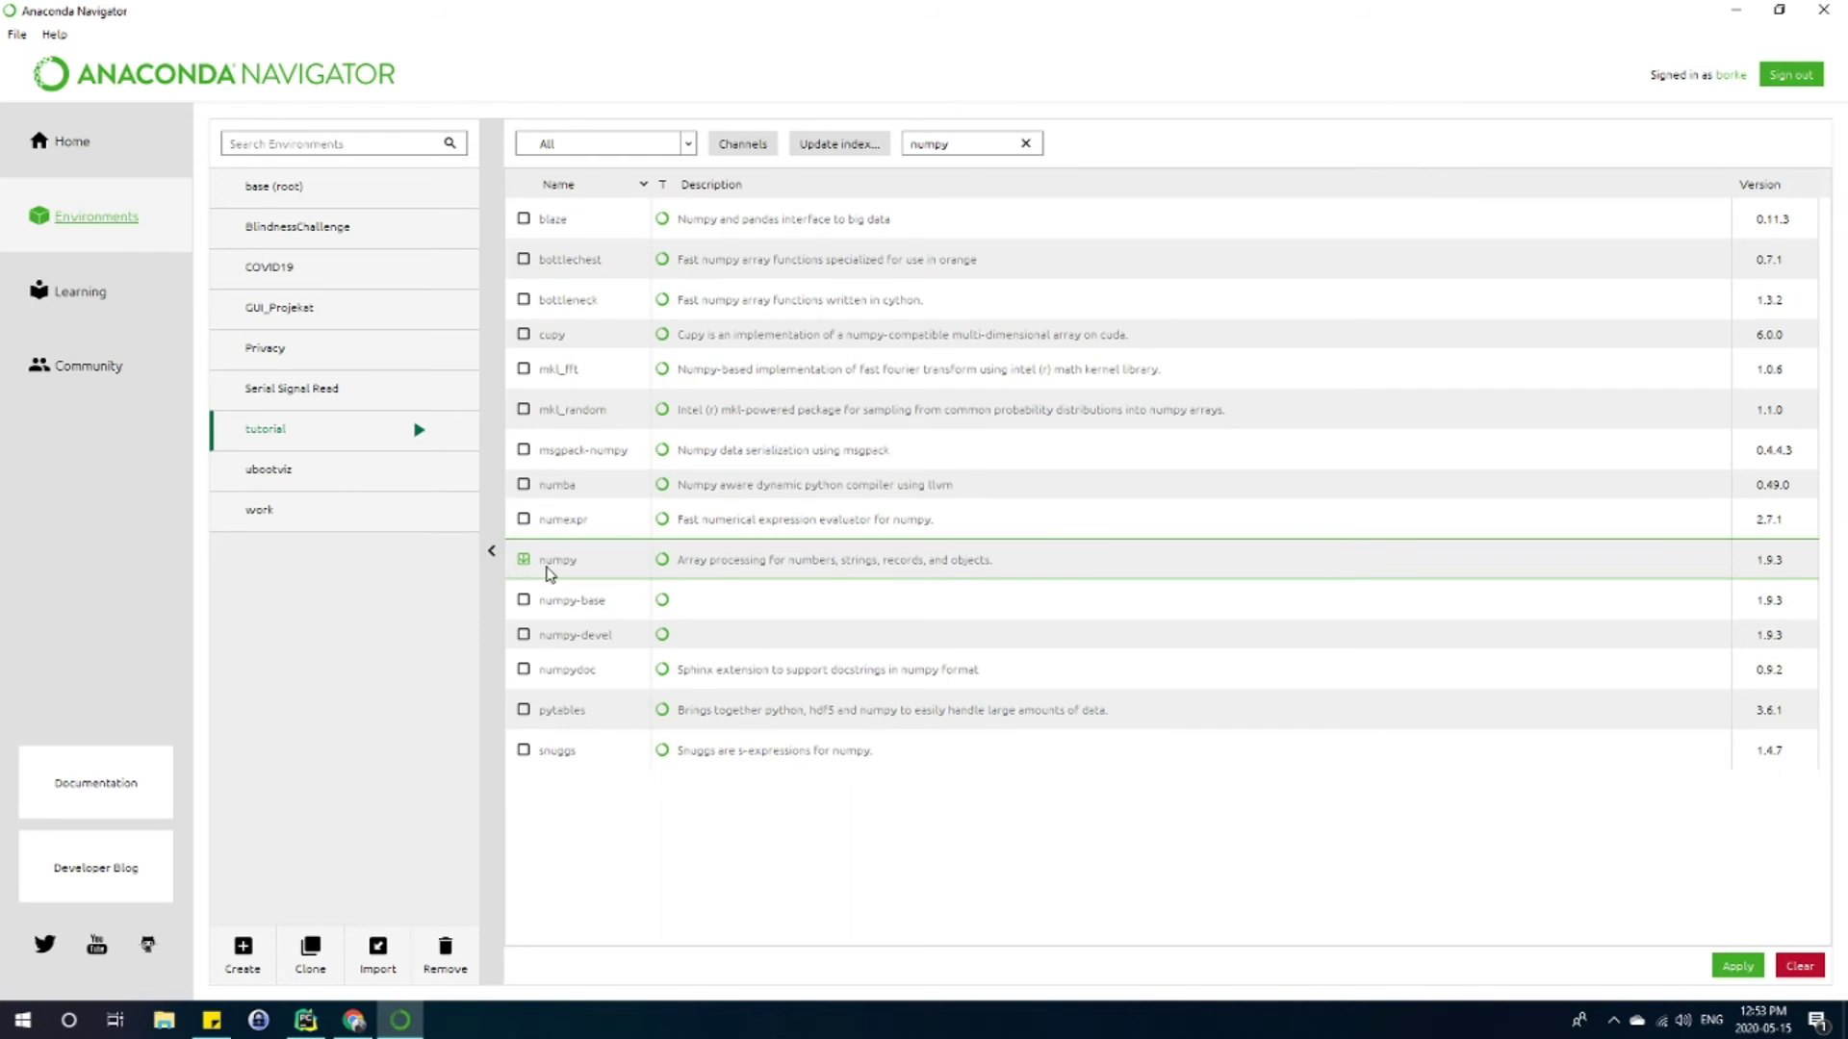
click(1733, 973)
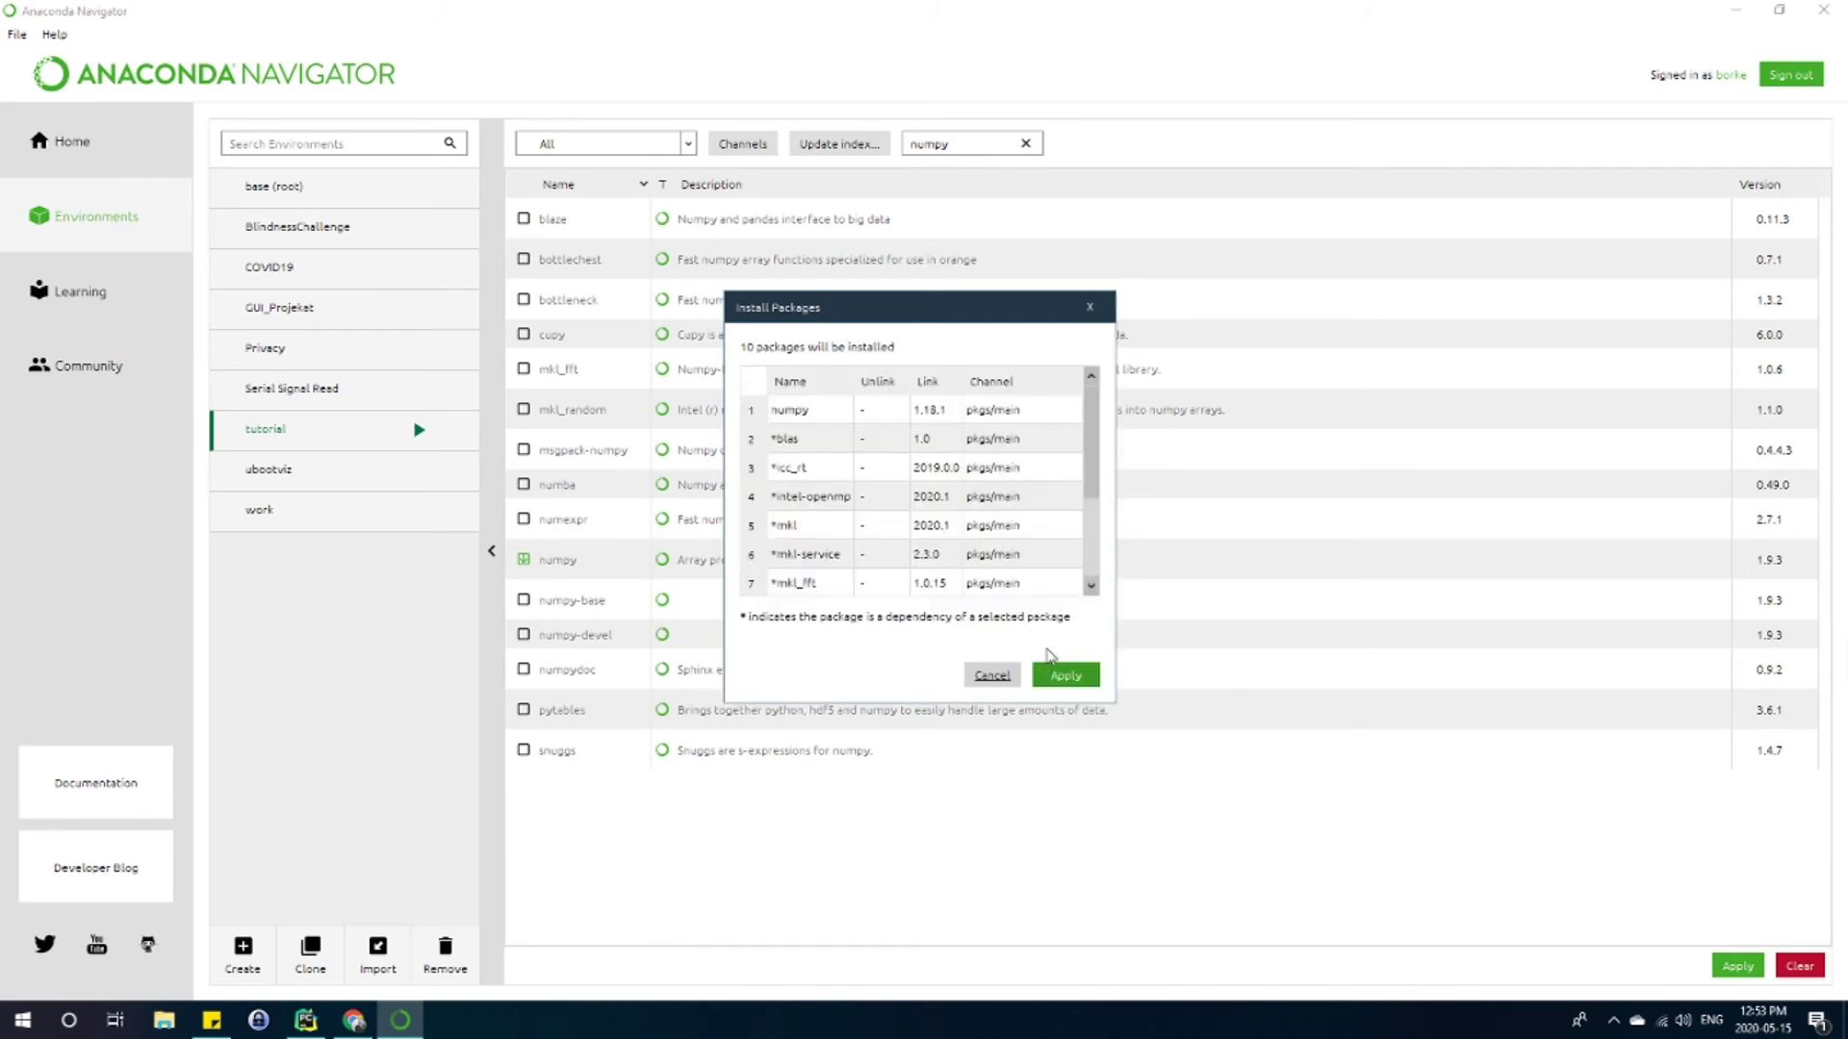
click(1062, 672)
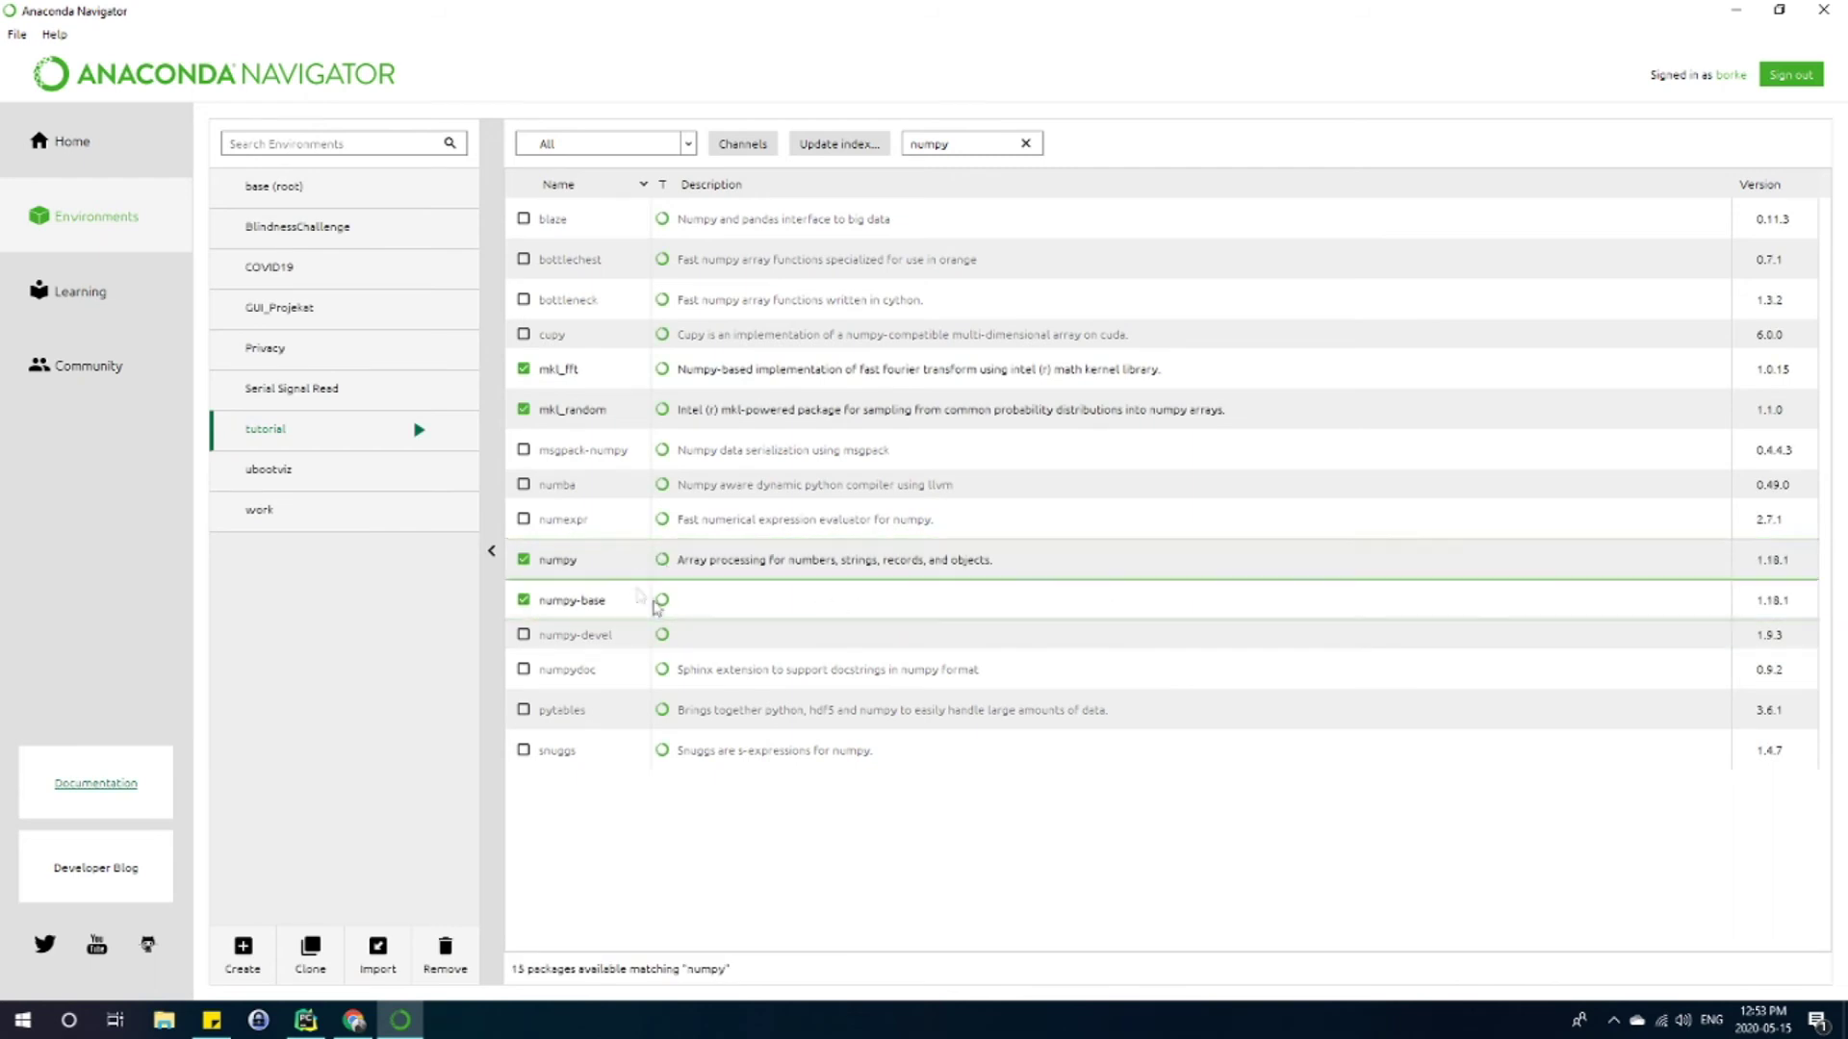
- Show only installed packages, clear the numpy search, and look through everything installed in the tutorial environment
click(687, 142)
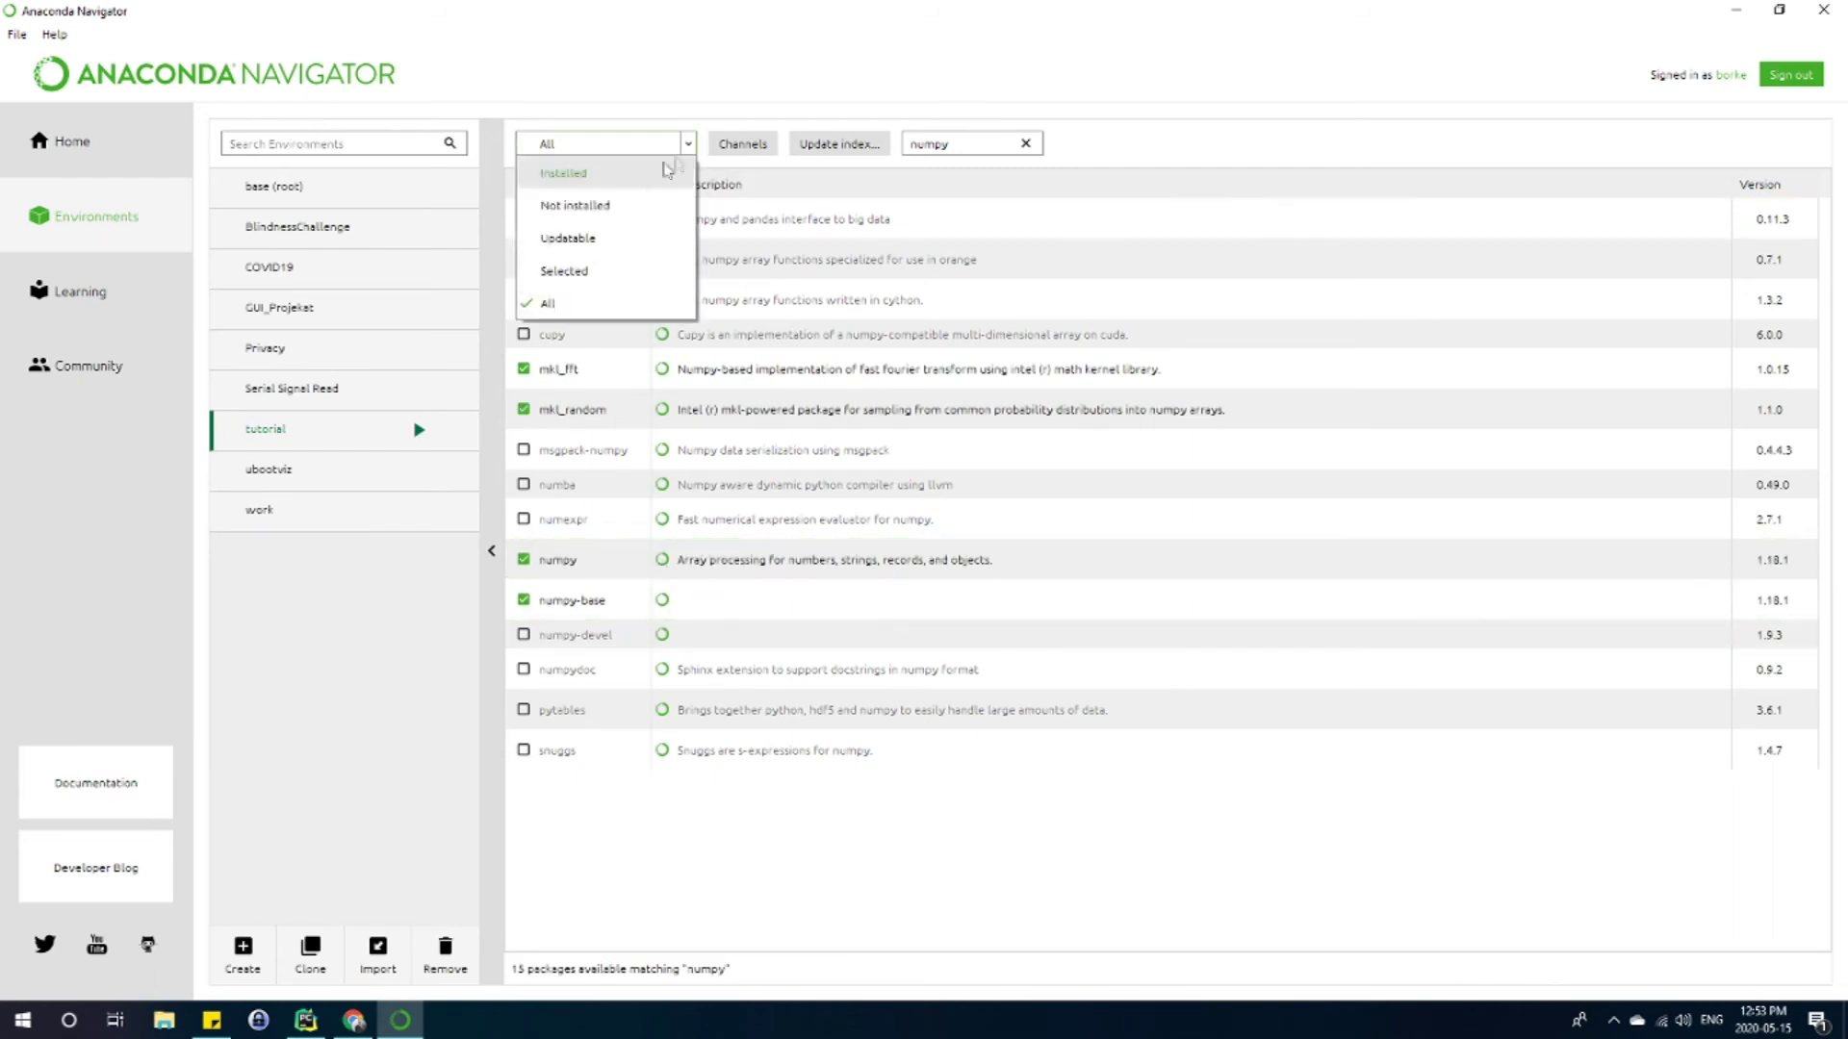
click(564, 173)
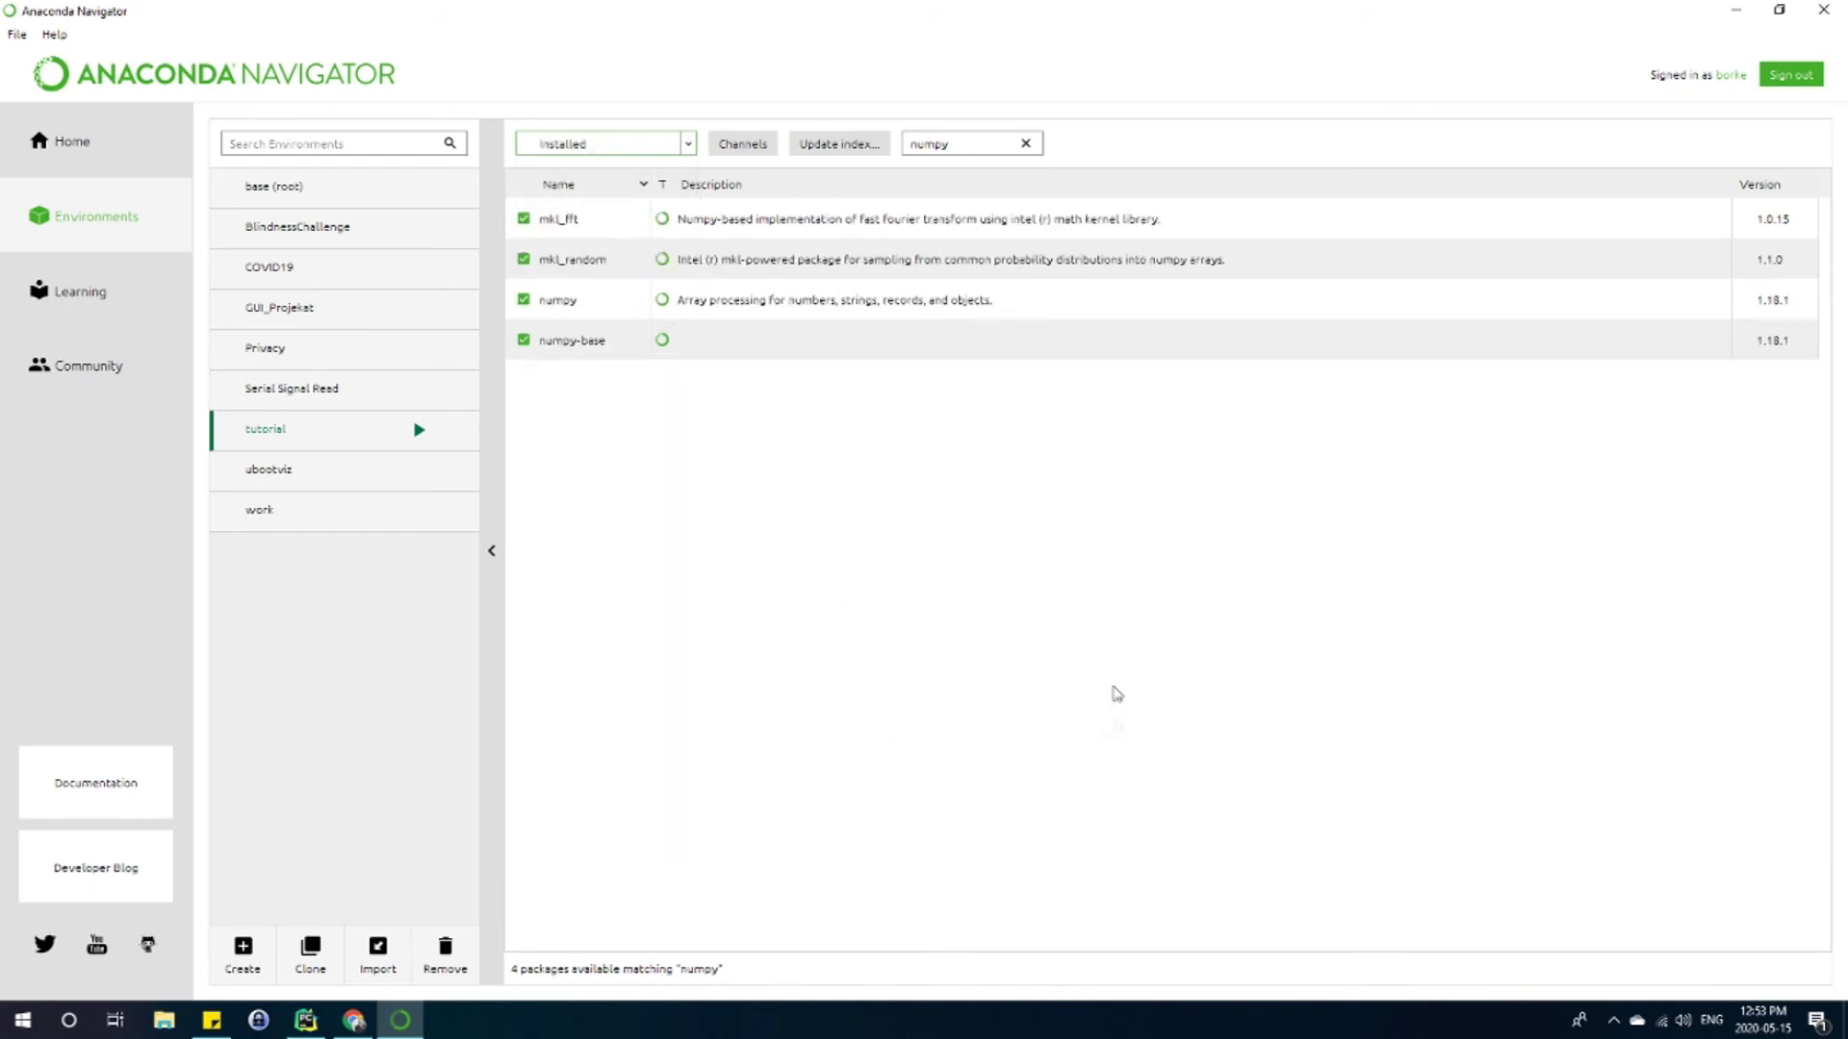
click(1026, 144)
scroll(858, 354, down, 3)
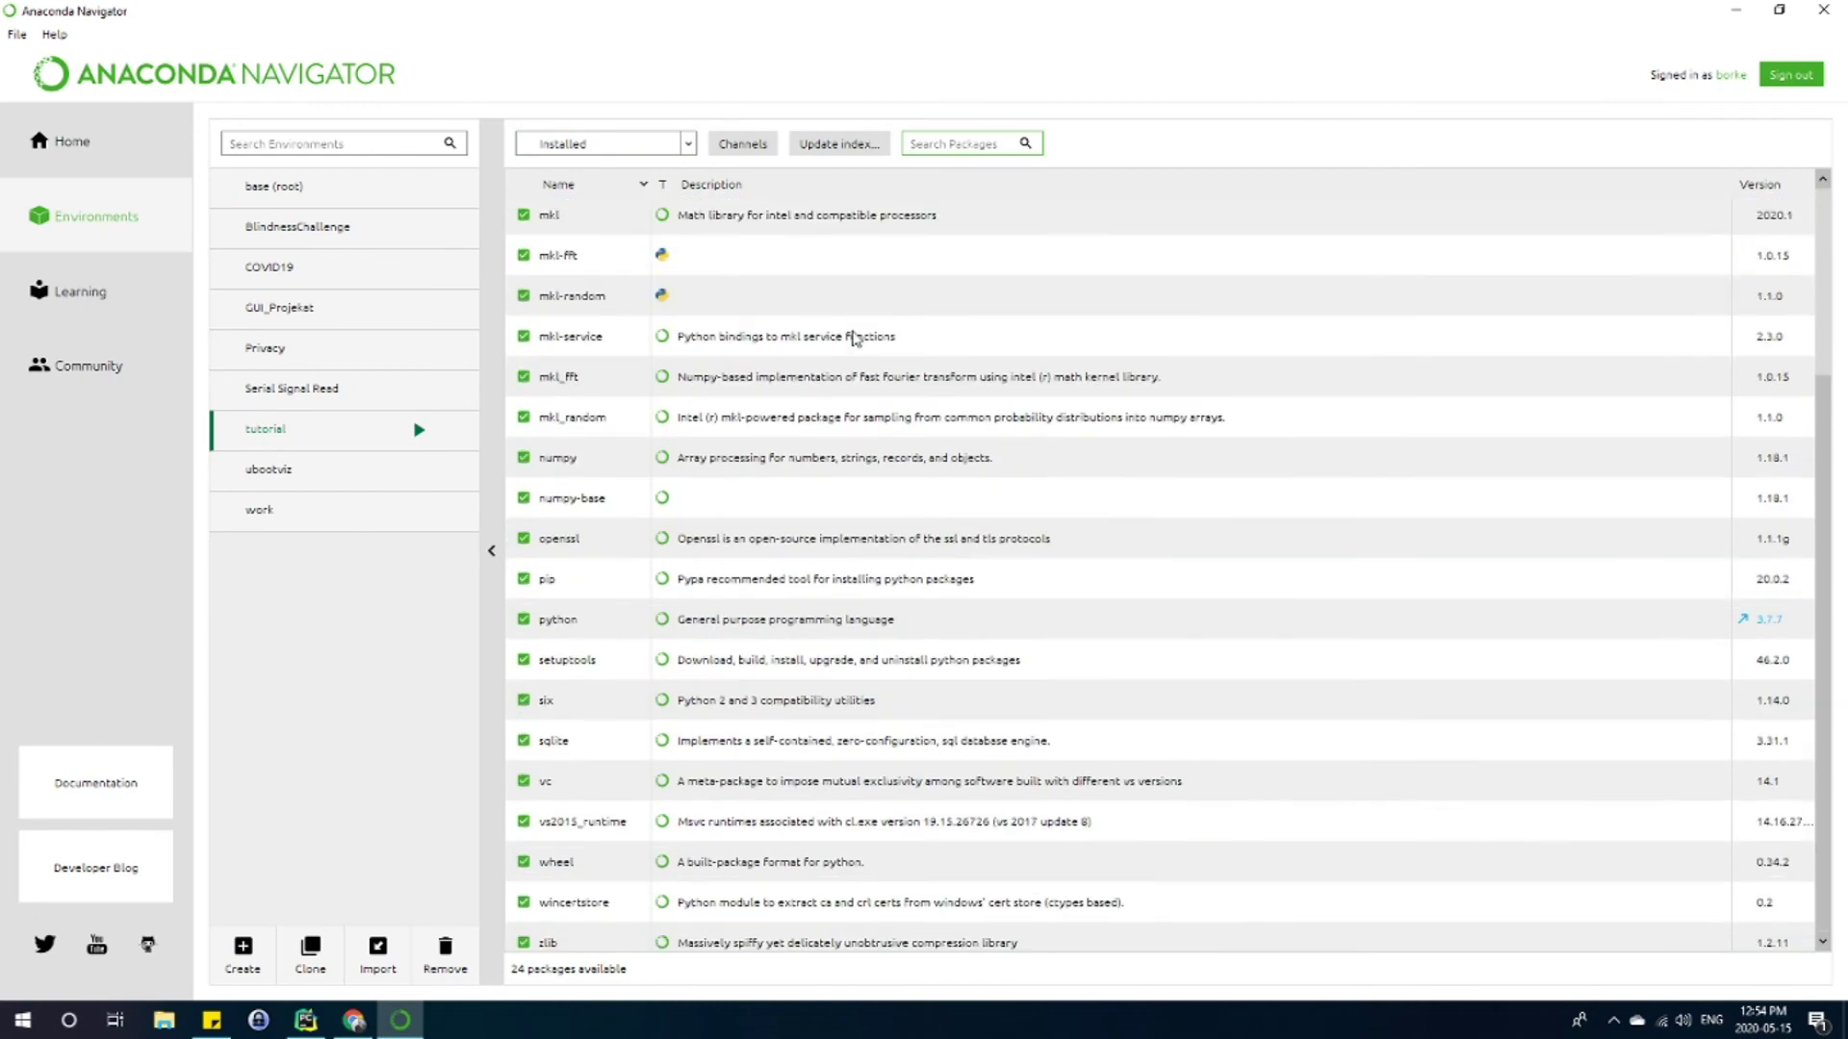
scroll(997, 525, up, 3)
scroll(984, 496, down, 2)
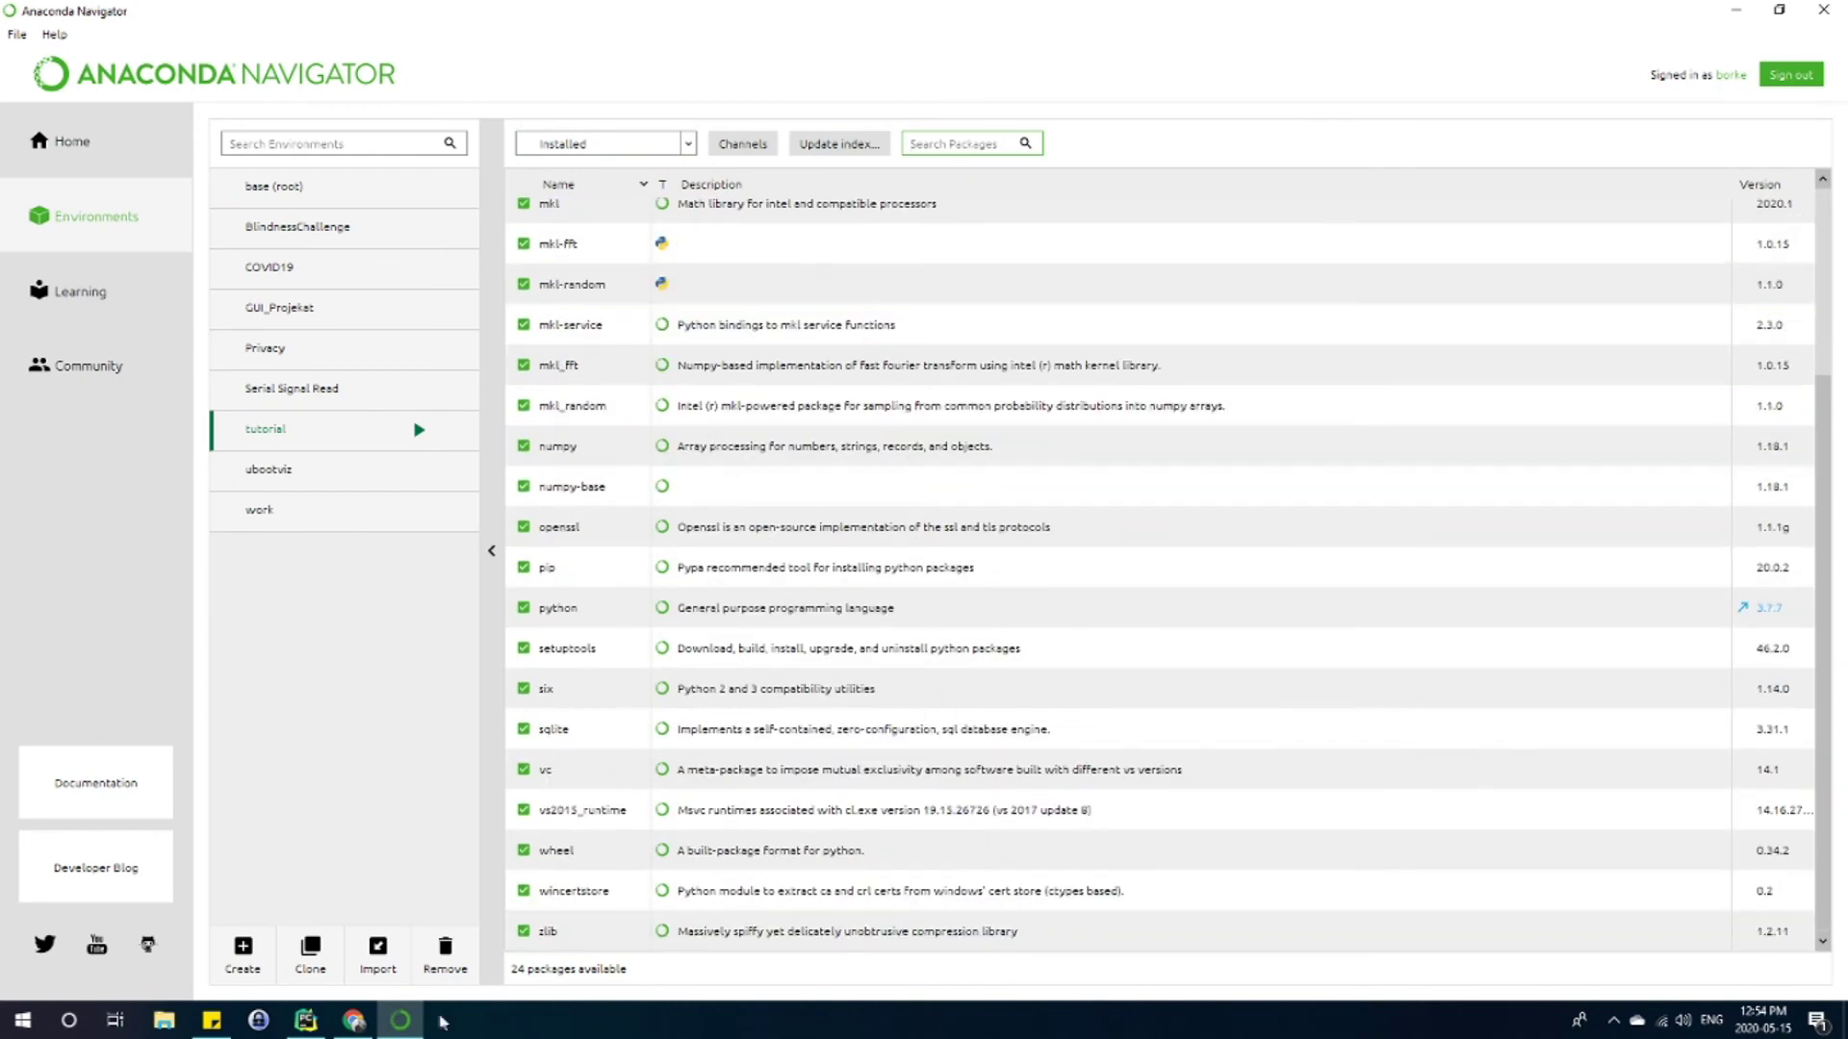
- Return to PyCharm, dismiss the NumPy scientific mode notification, and add three new lines after the import statement
click(313, 1025)
click(555, 93)
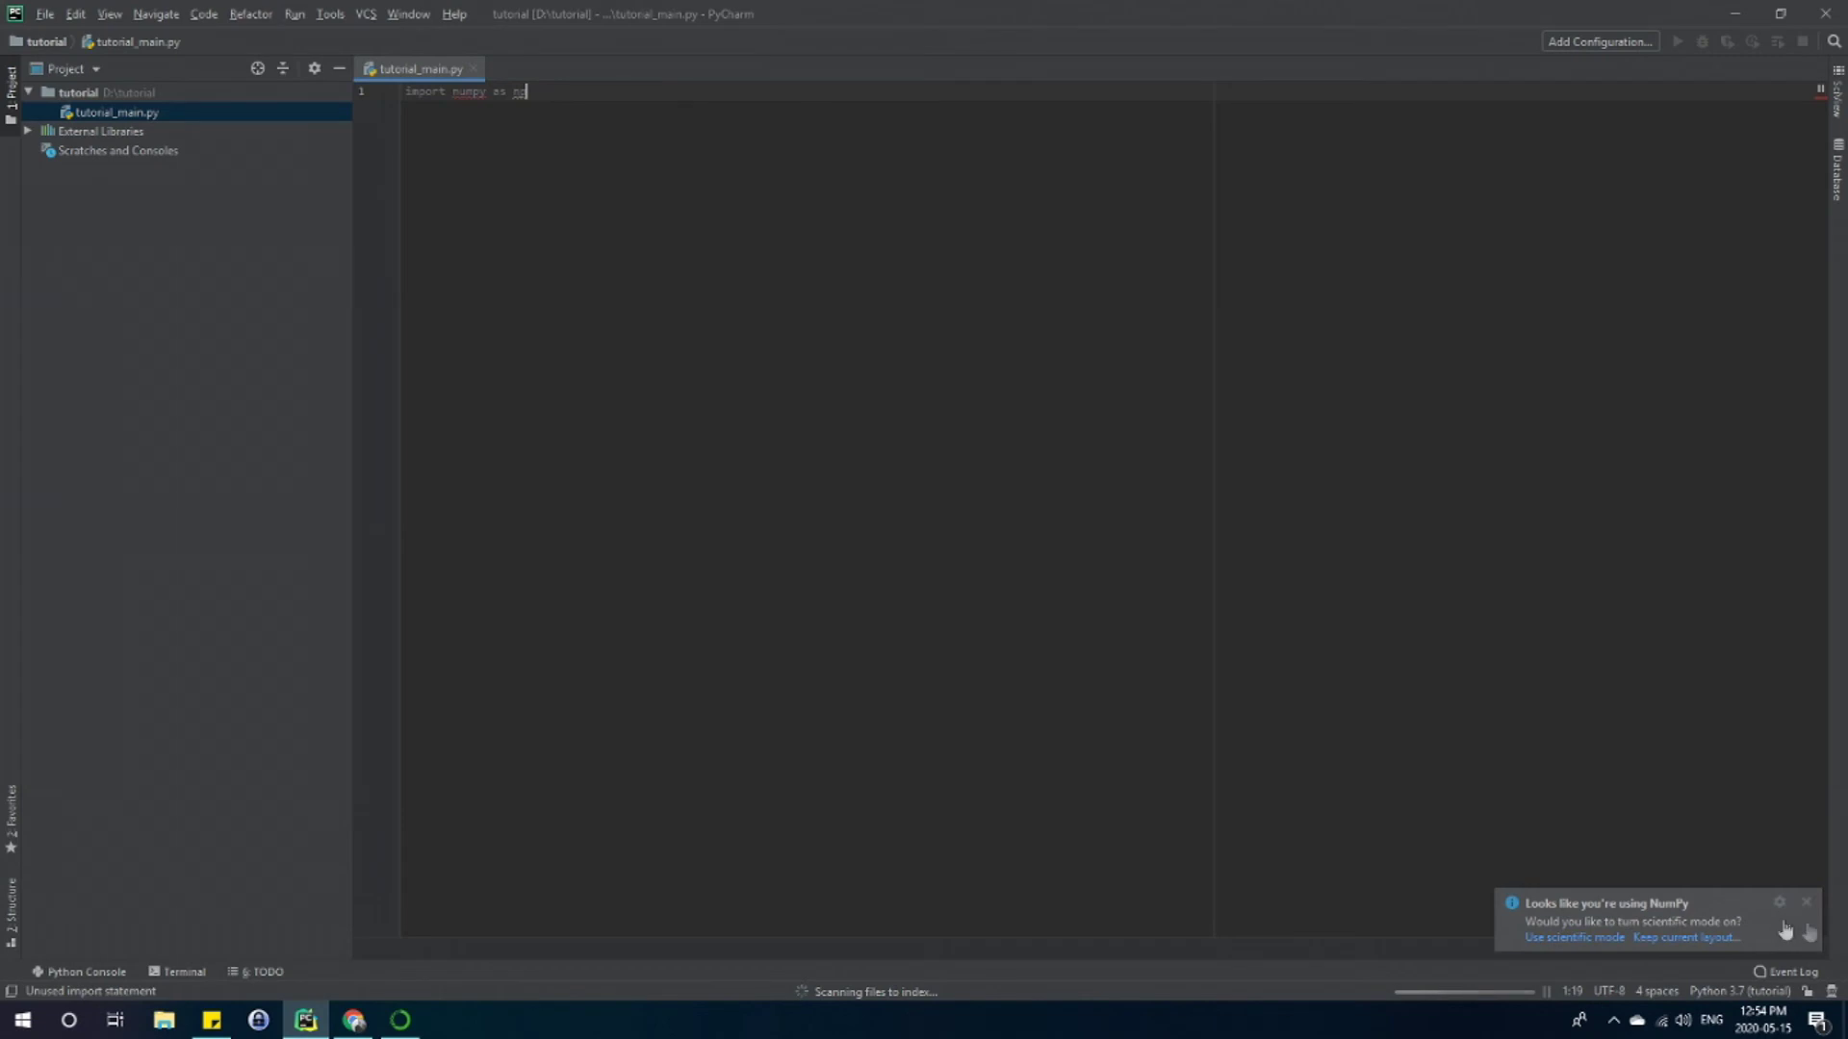
click(1815, 908)
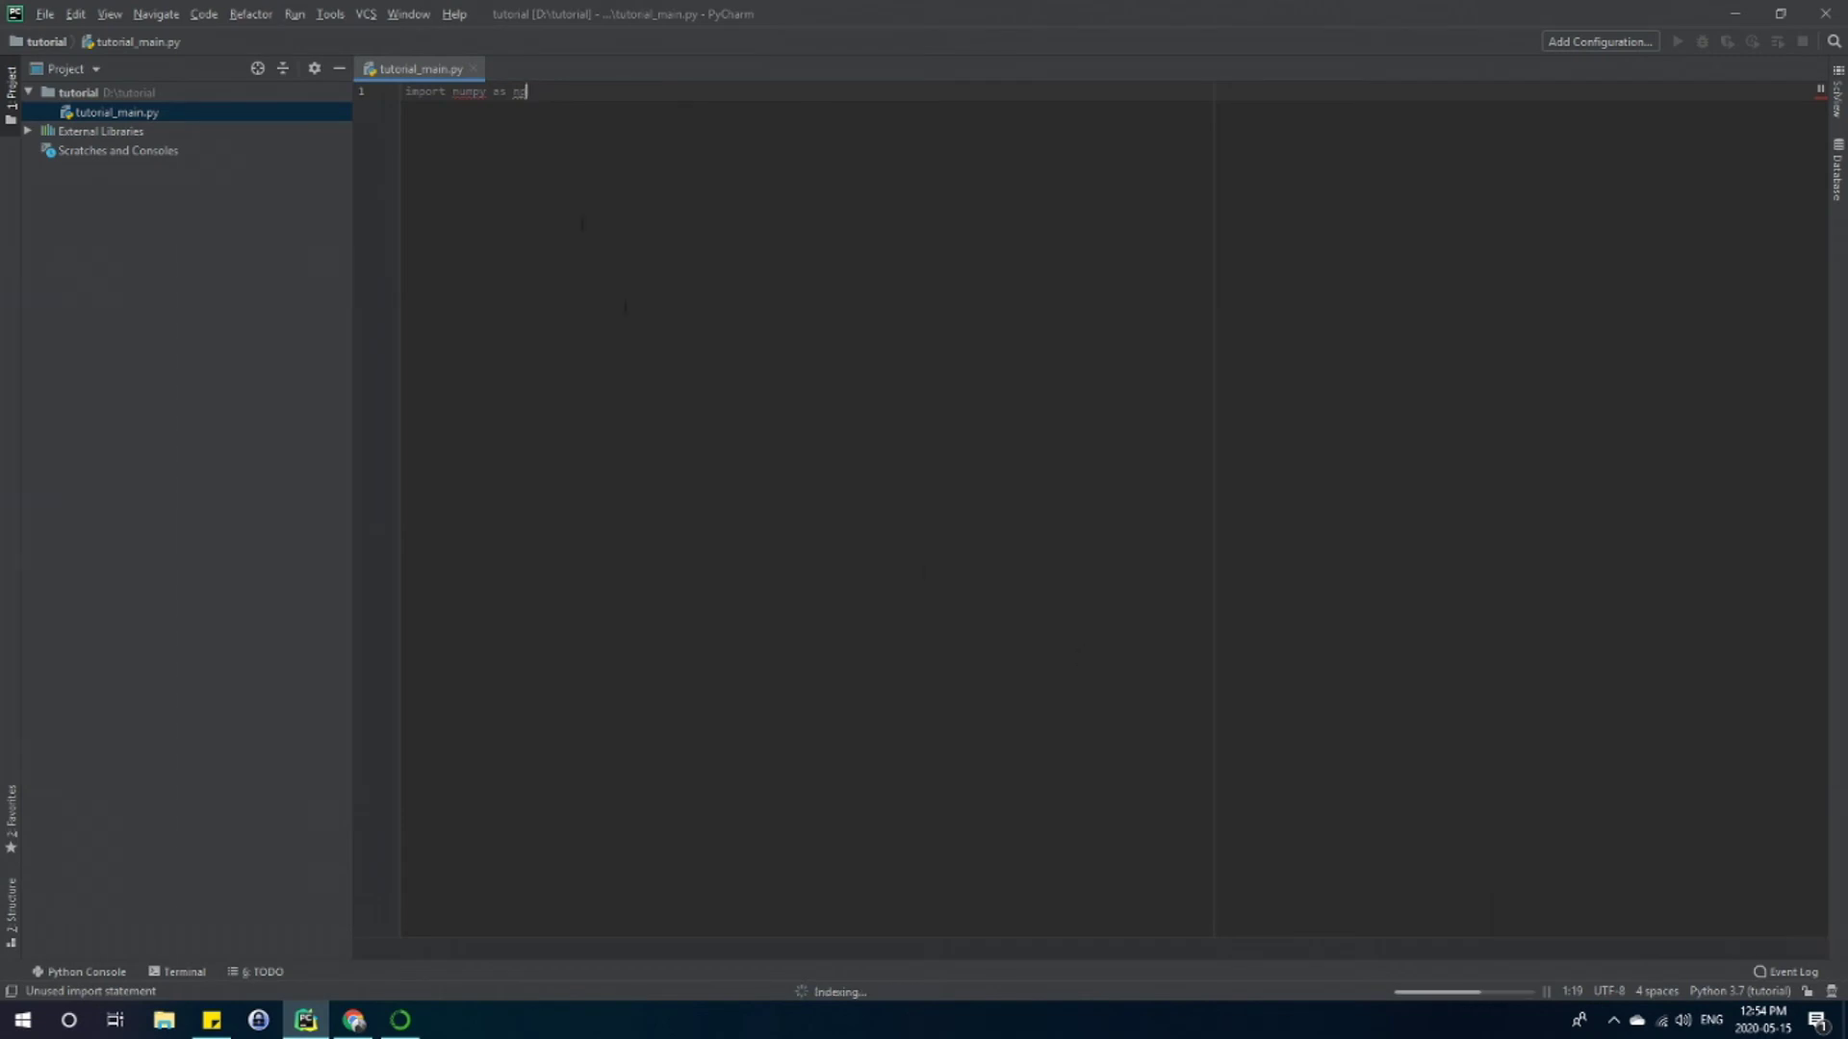
key(Return)
key(Return)
key(Return)
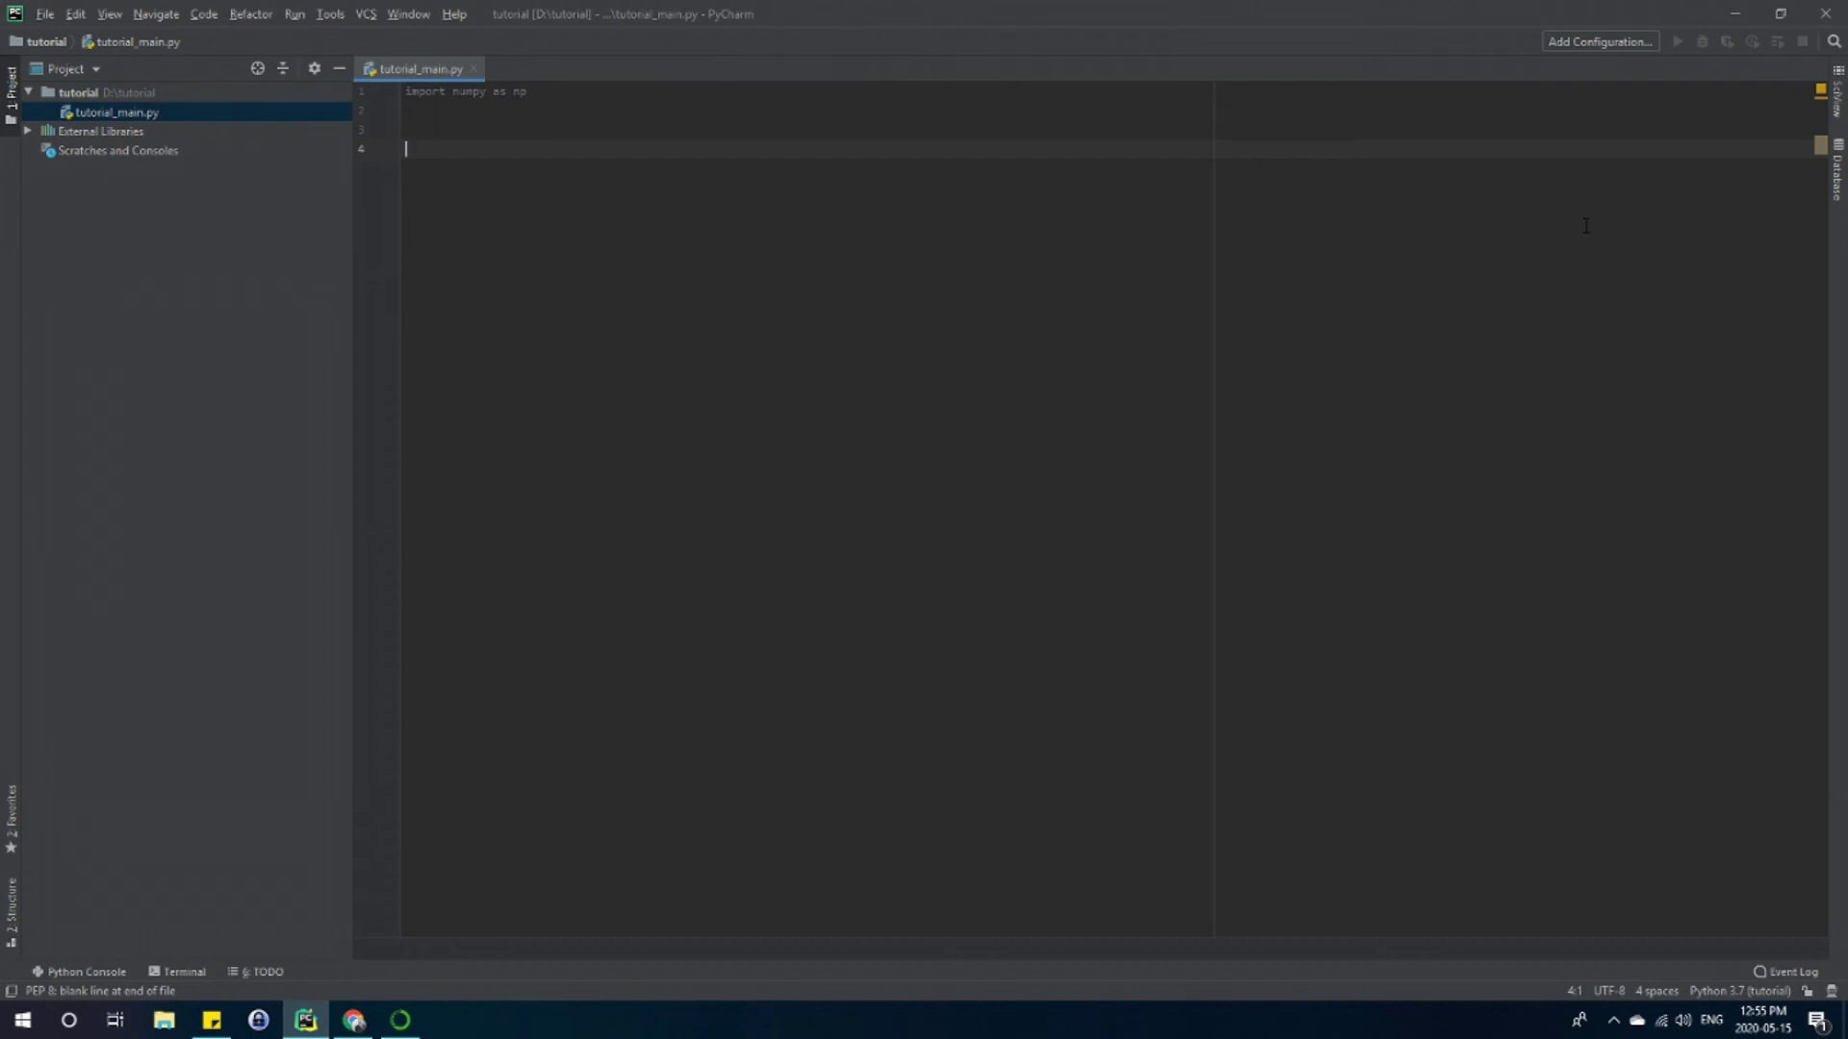
- Open the tutorial project's interpreter settings to review its packages, and bring up the dialog for adding another interpreter
click(45, 13)
click(96, 223)
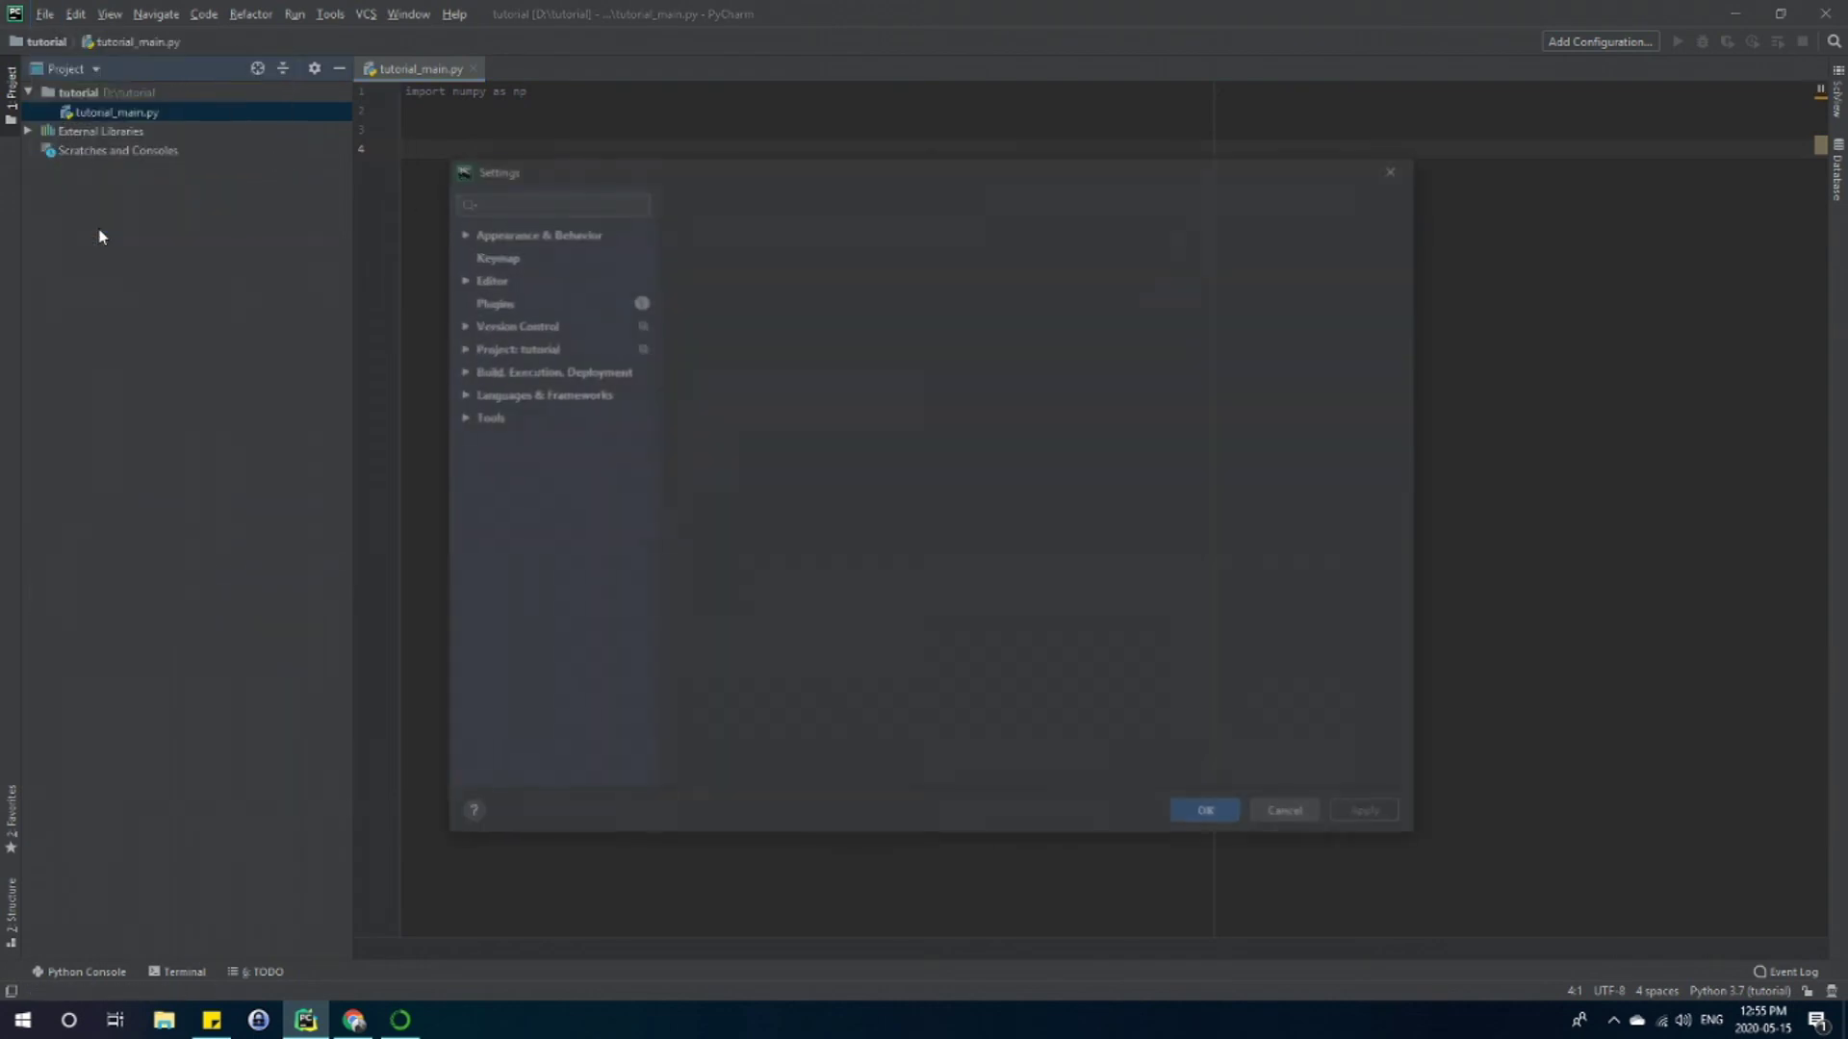
click(460, 539)
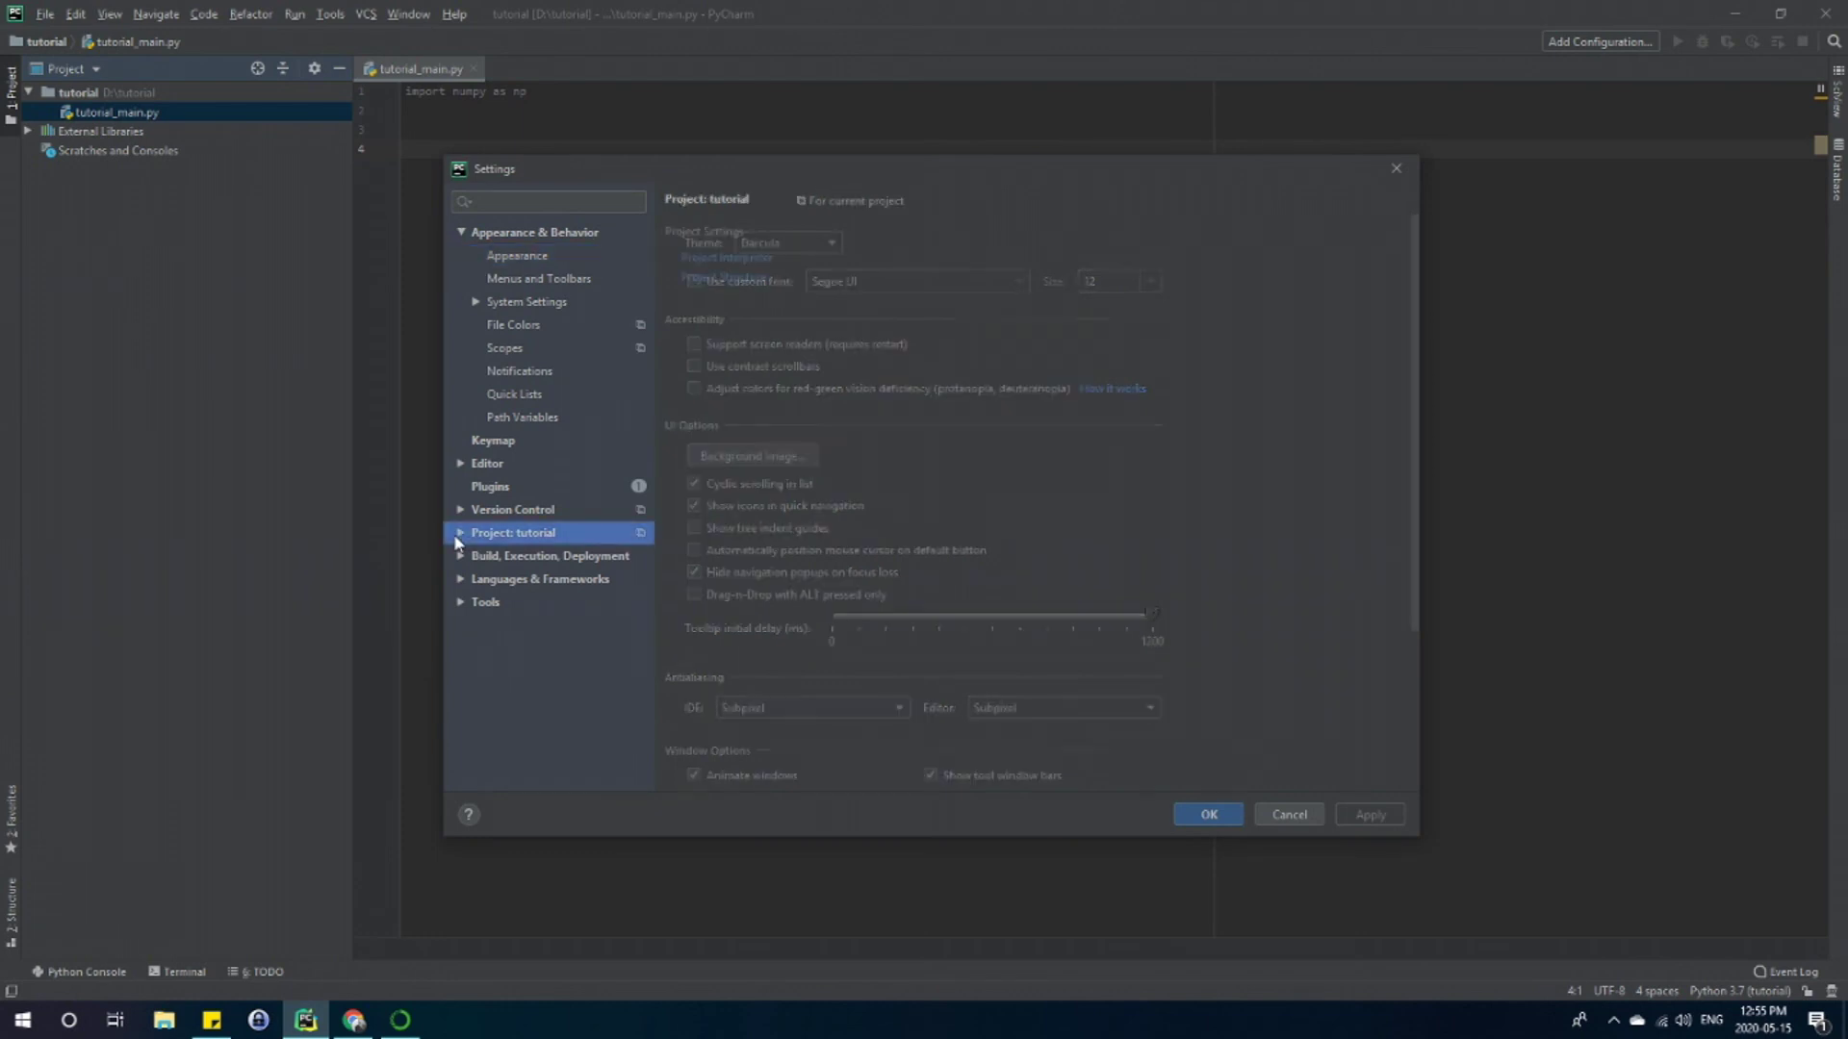
click(735, 258)
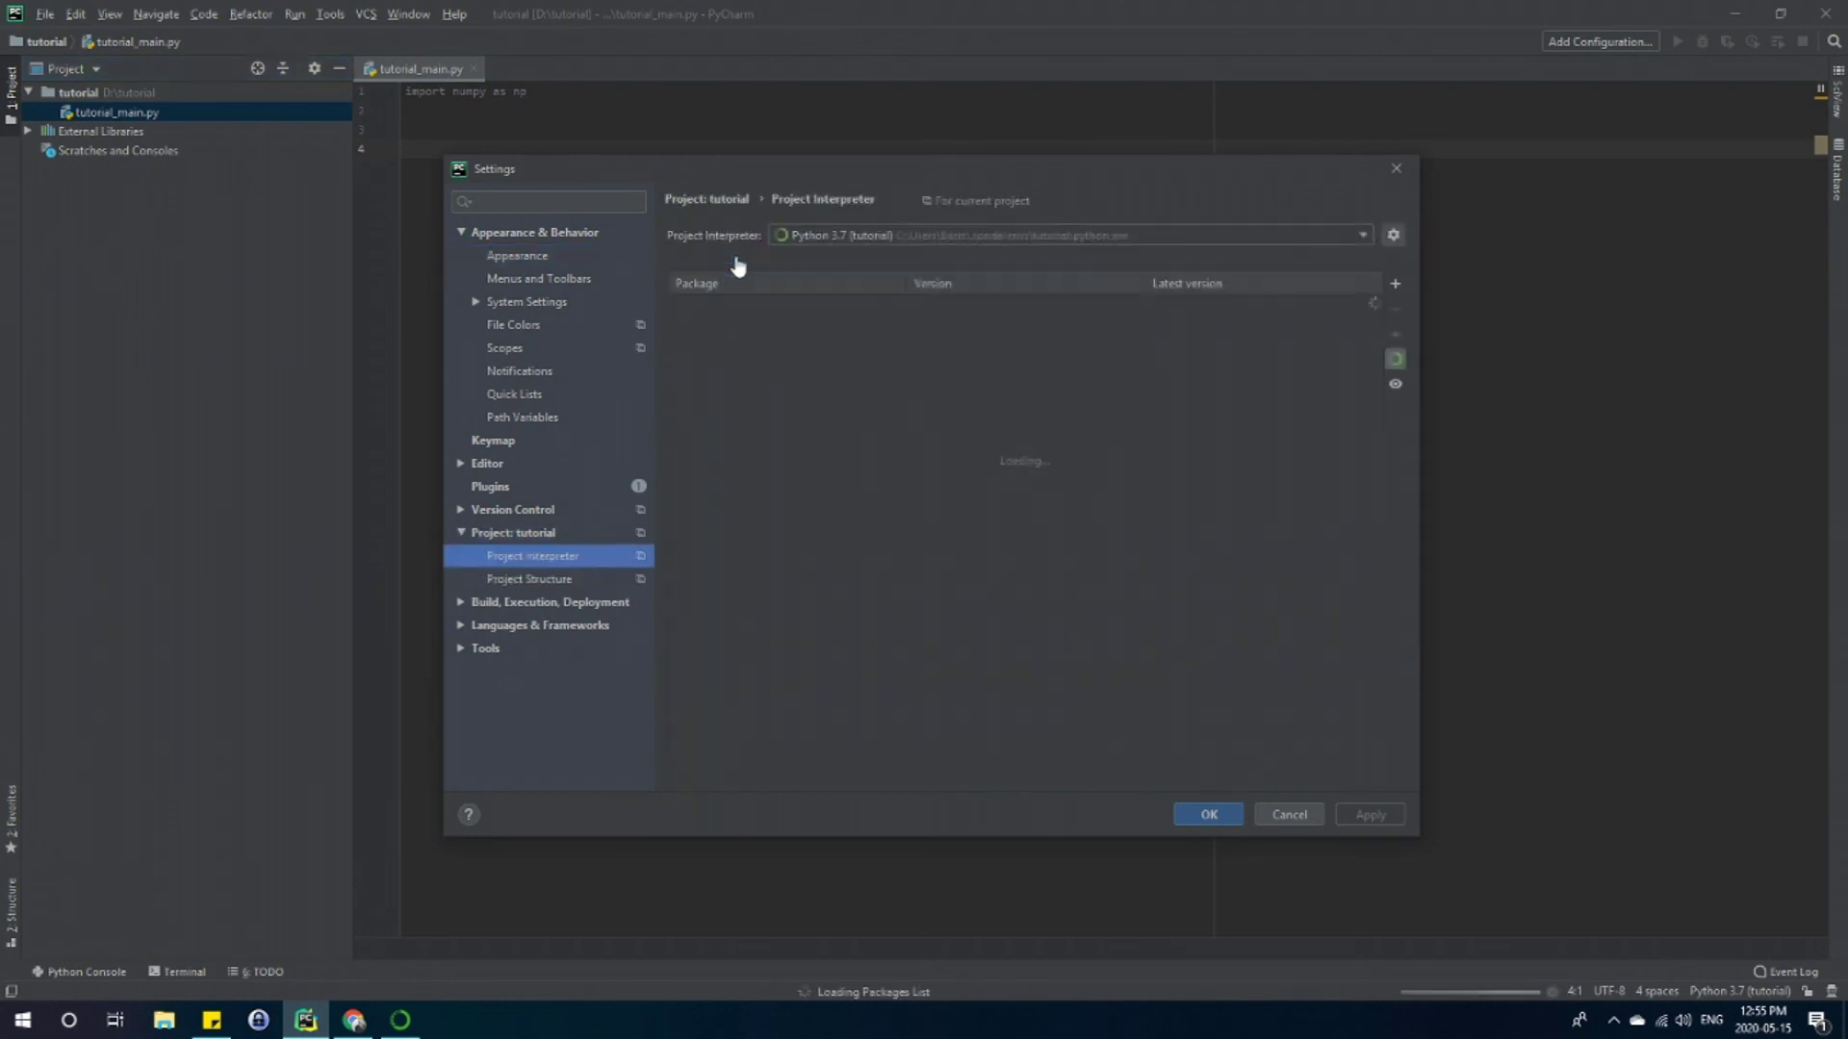
click(1393, 237)
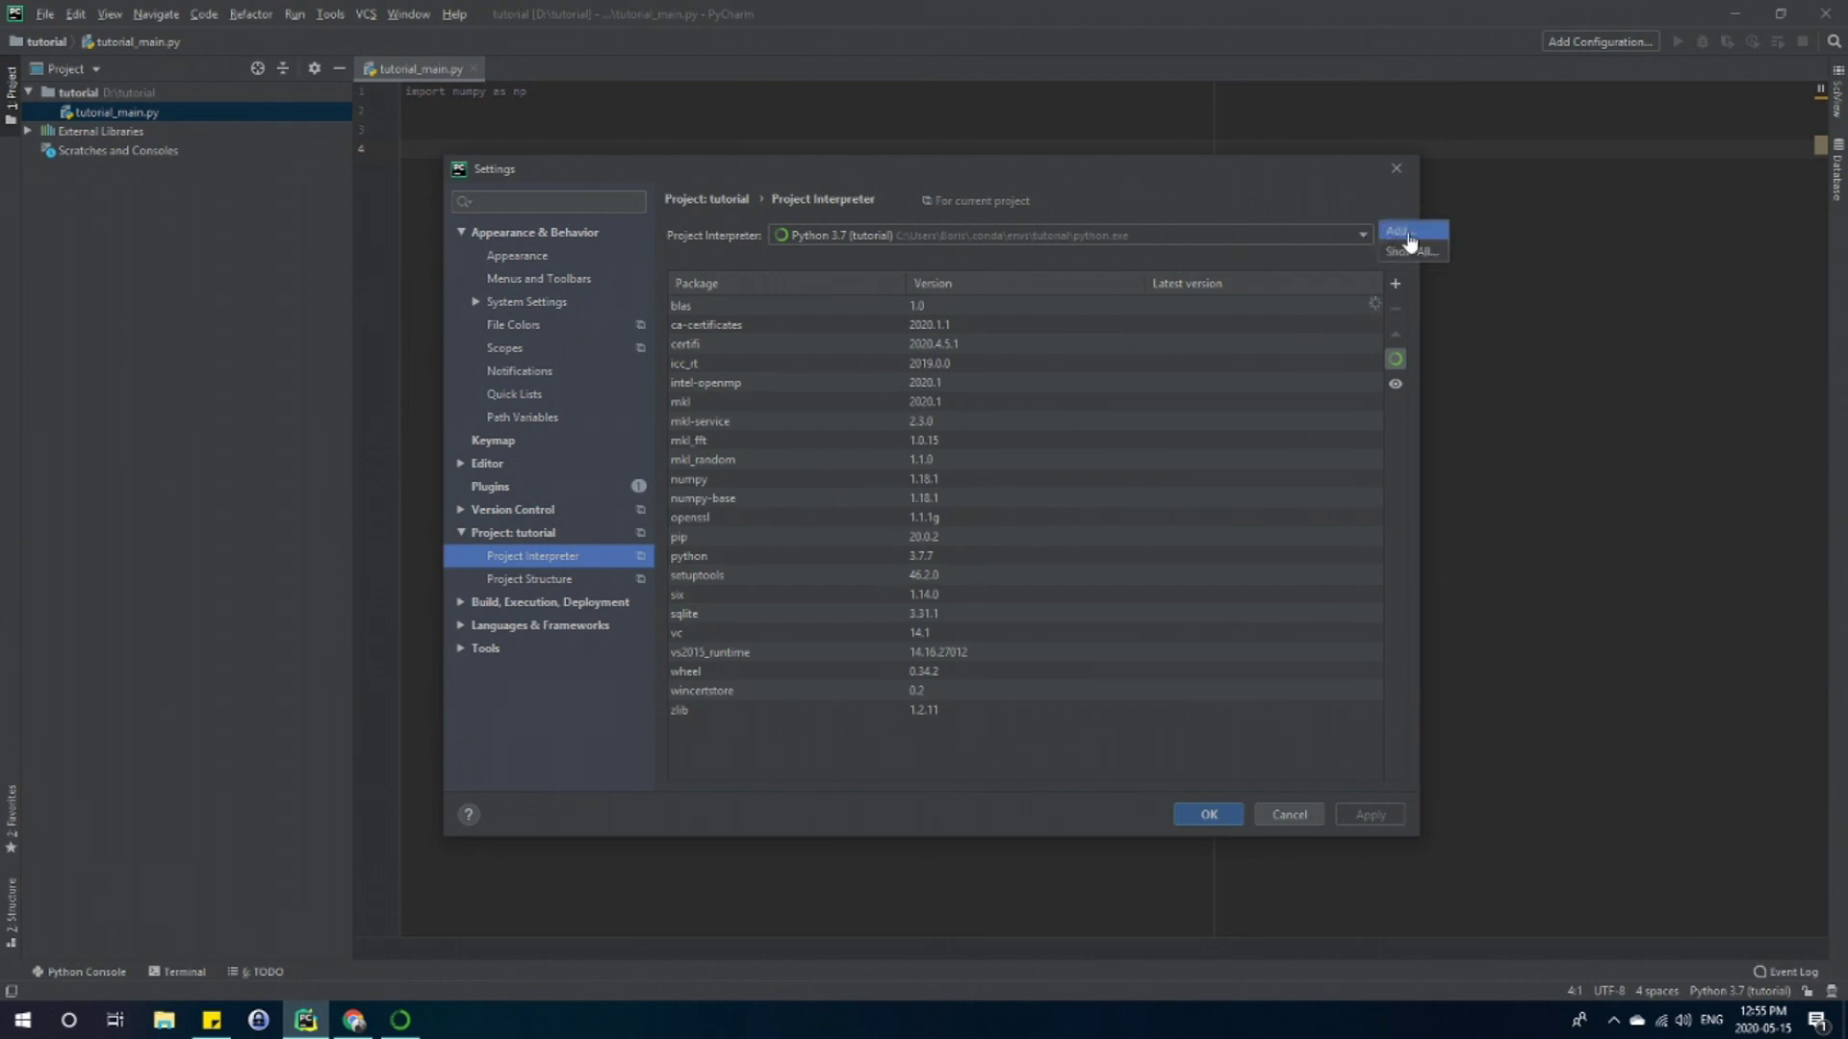
click(1407, 236)
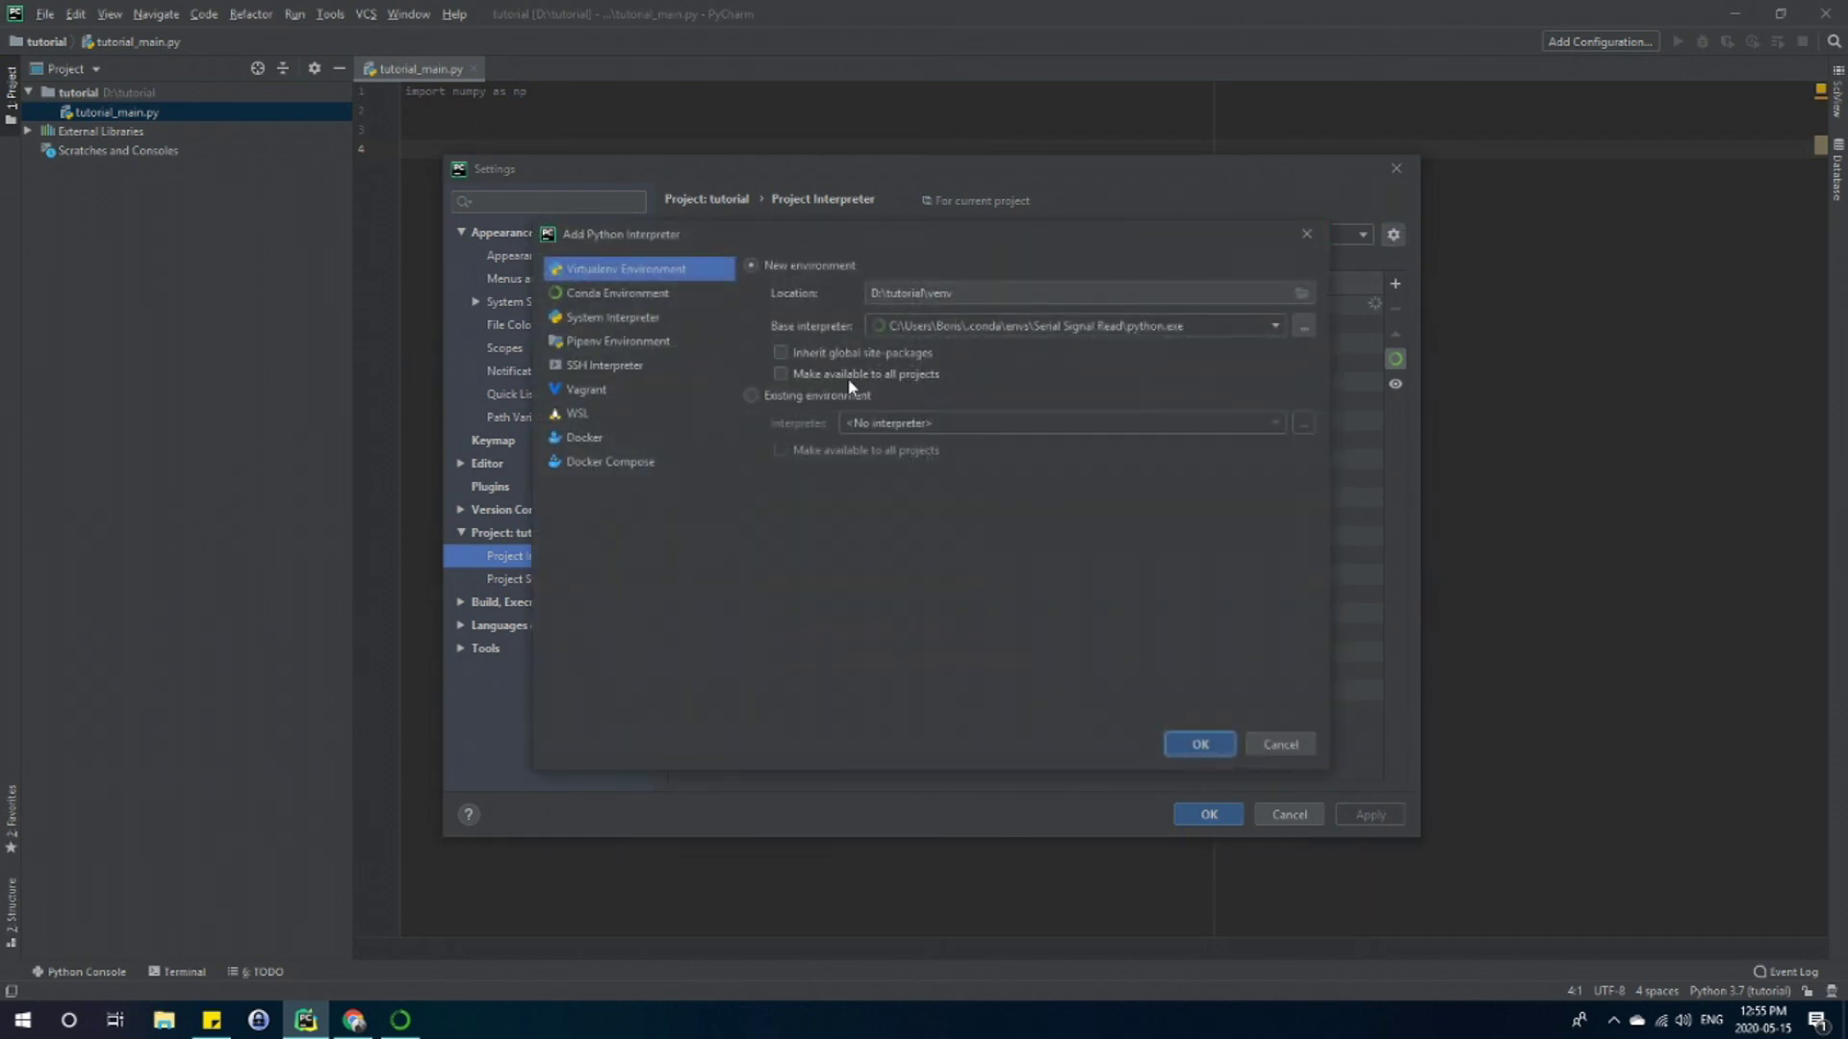
- Review the existing Conda environment option with its interpreter choices and file browser, and return to the project interpreter settings keeping the tutorial interpreter
click(616, 297)
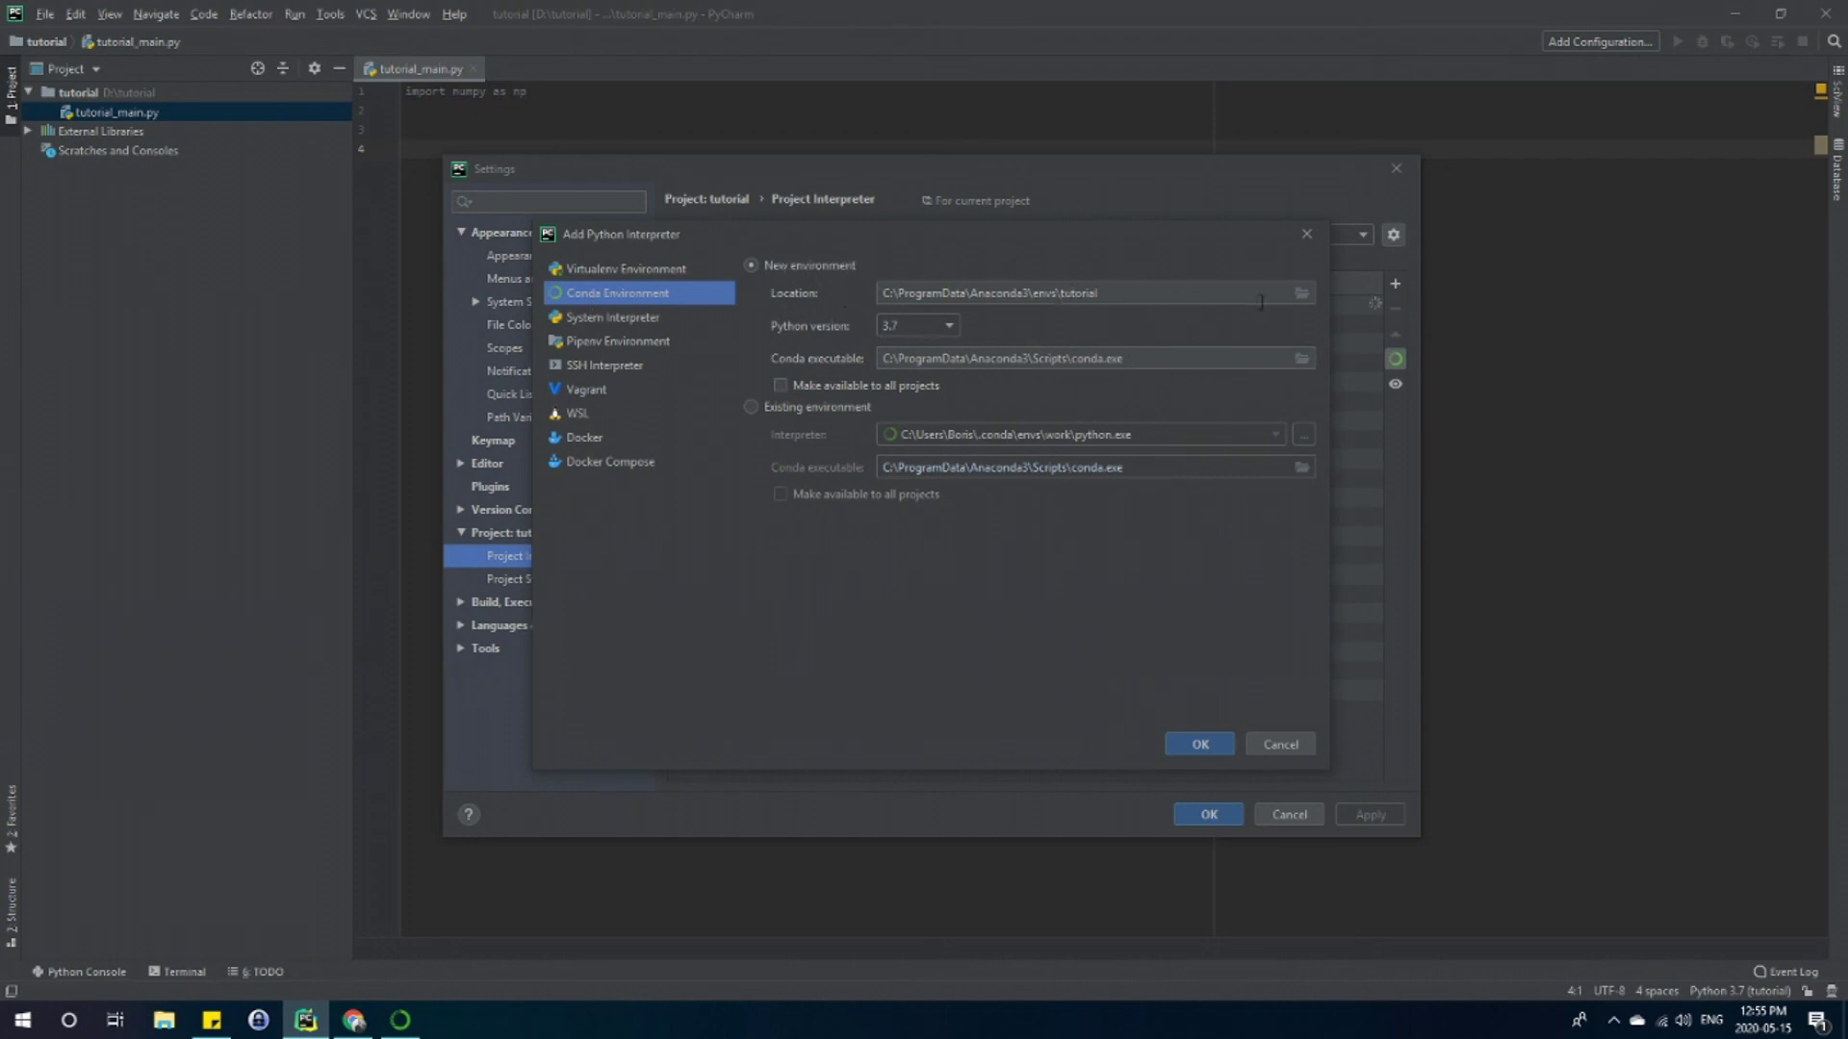
click(750, 406)
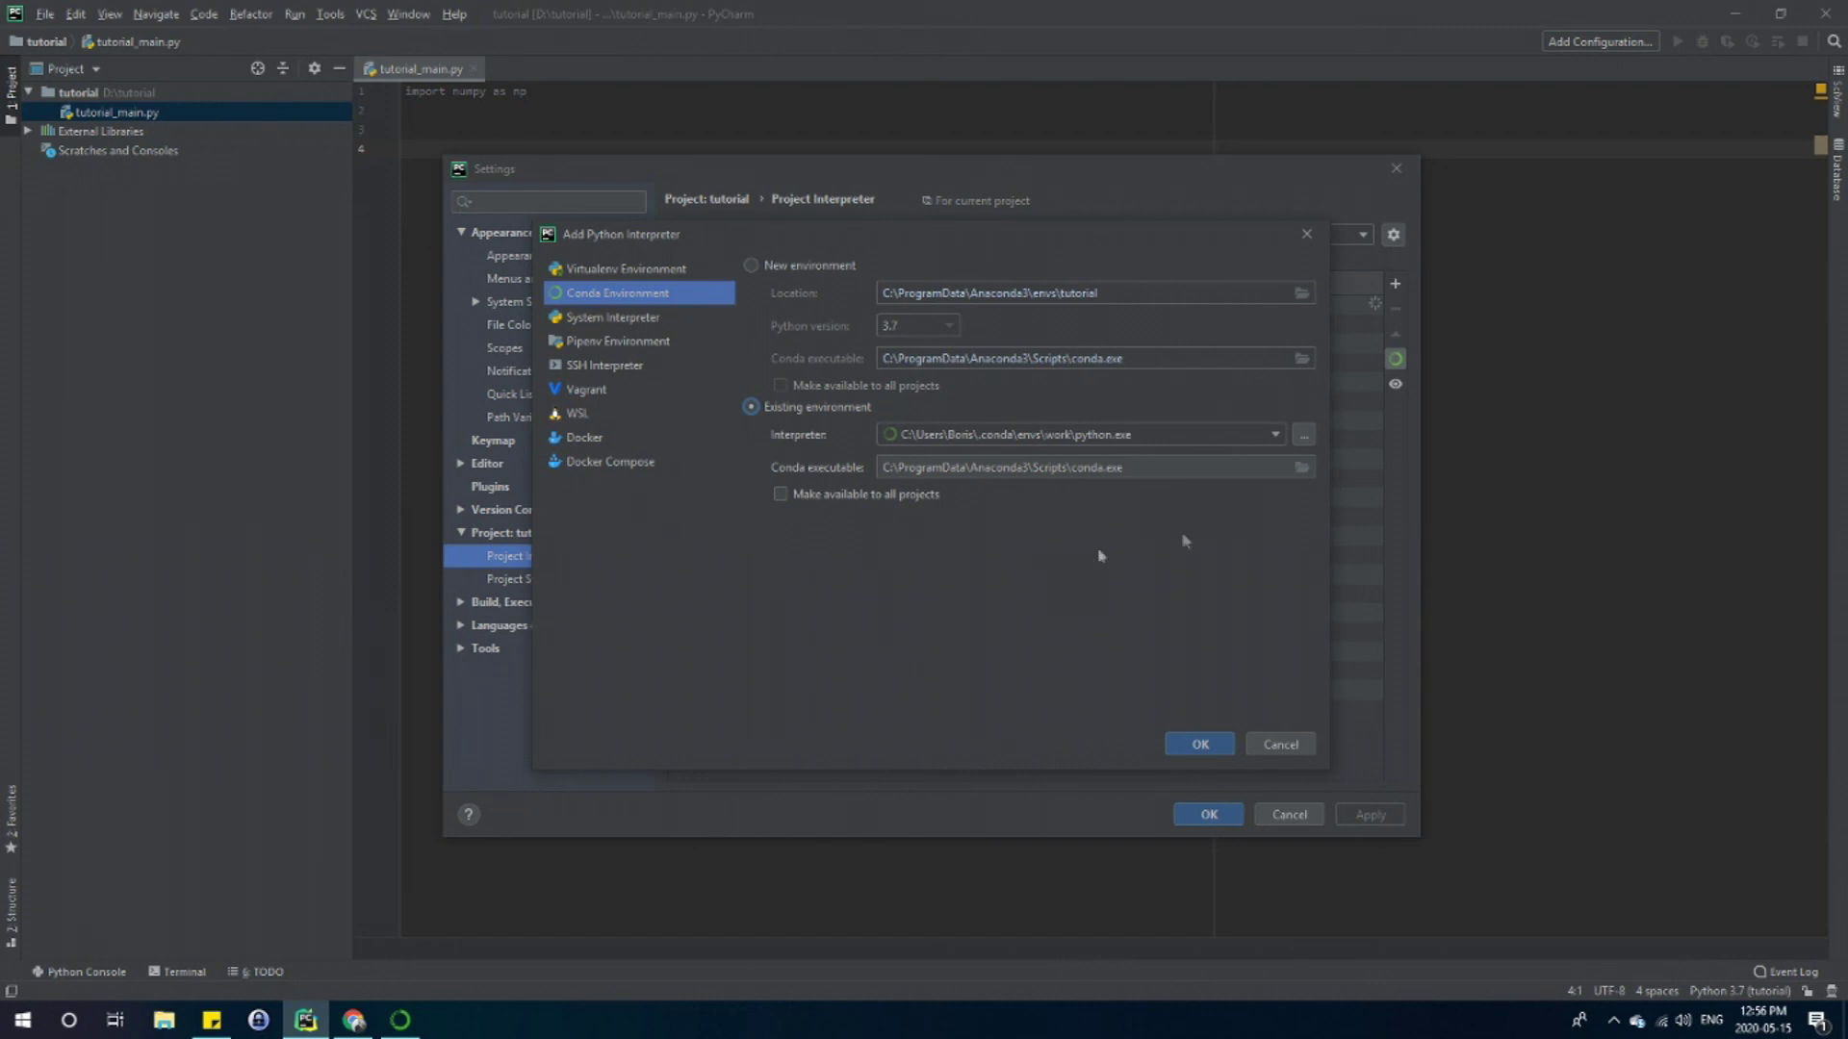
click(1266, 443)
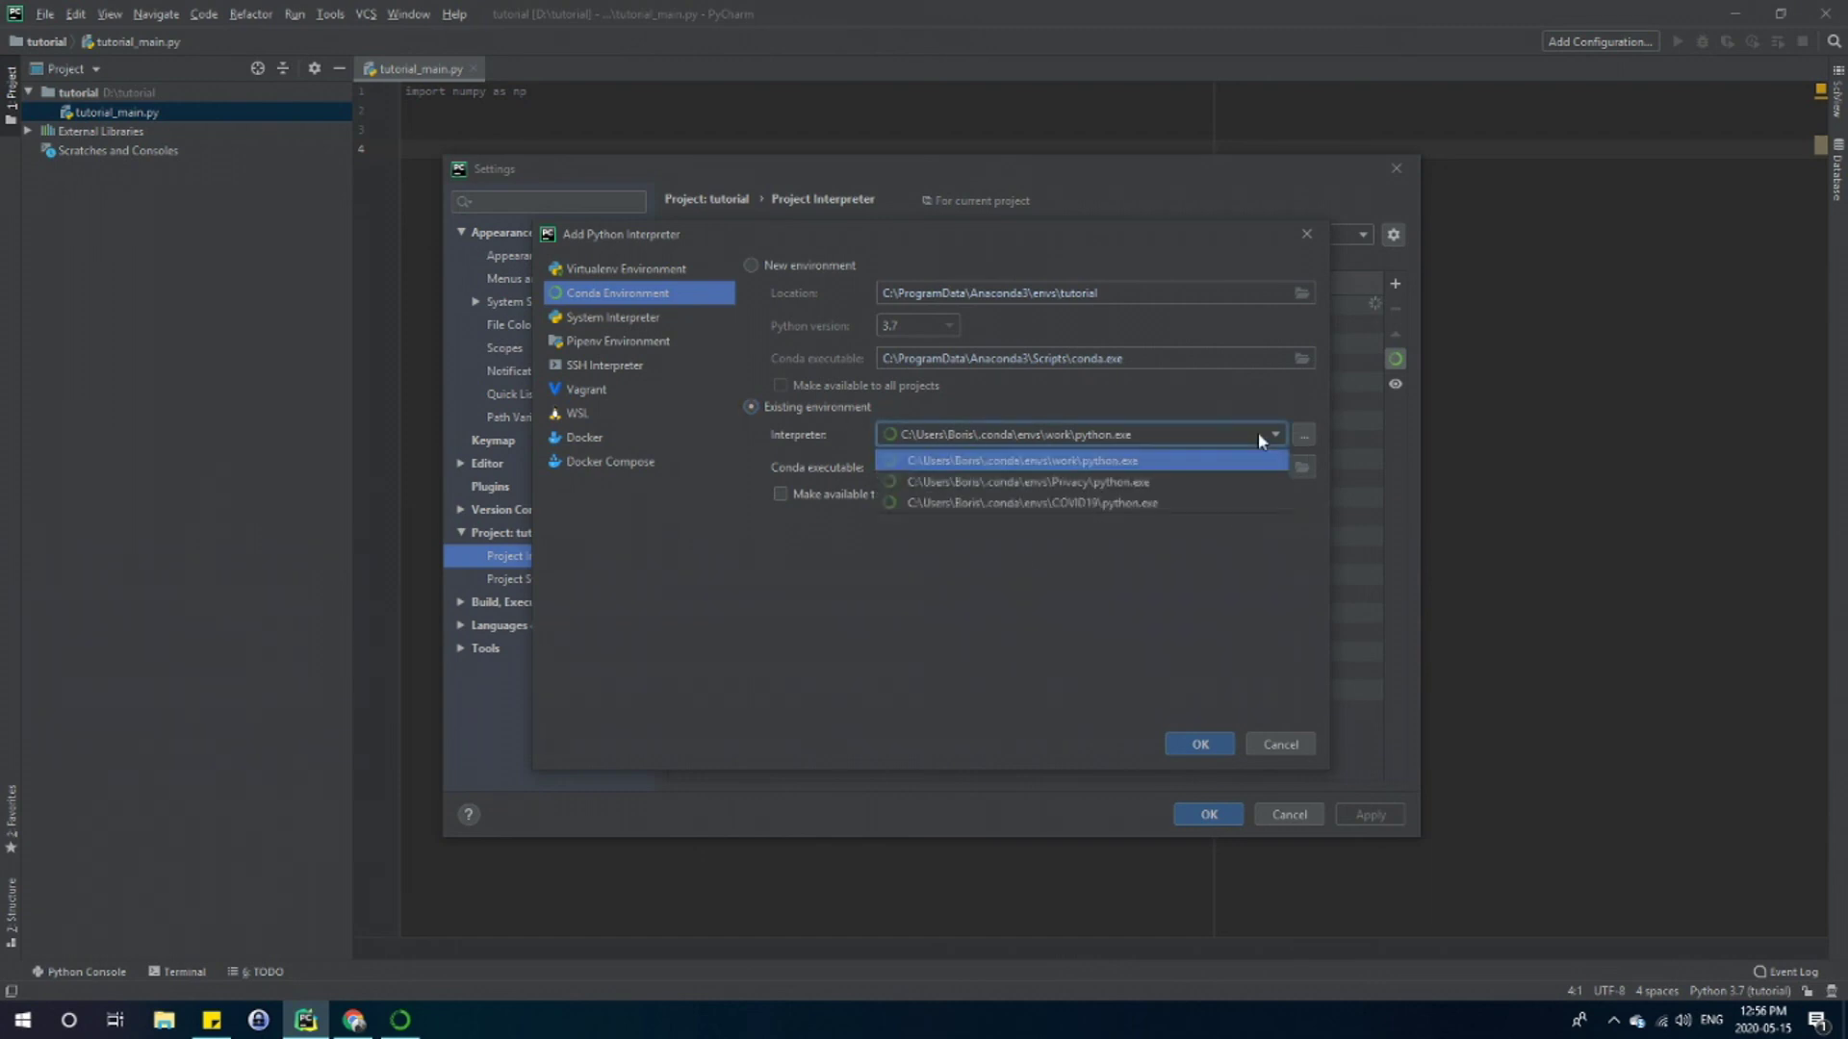
click(1266, 443)
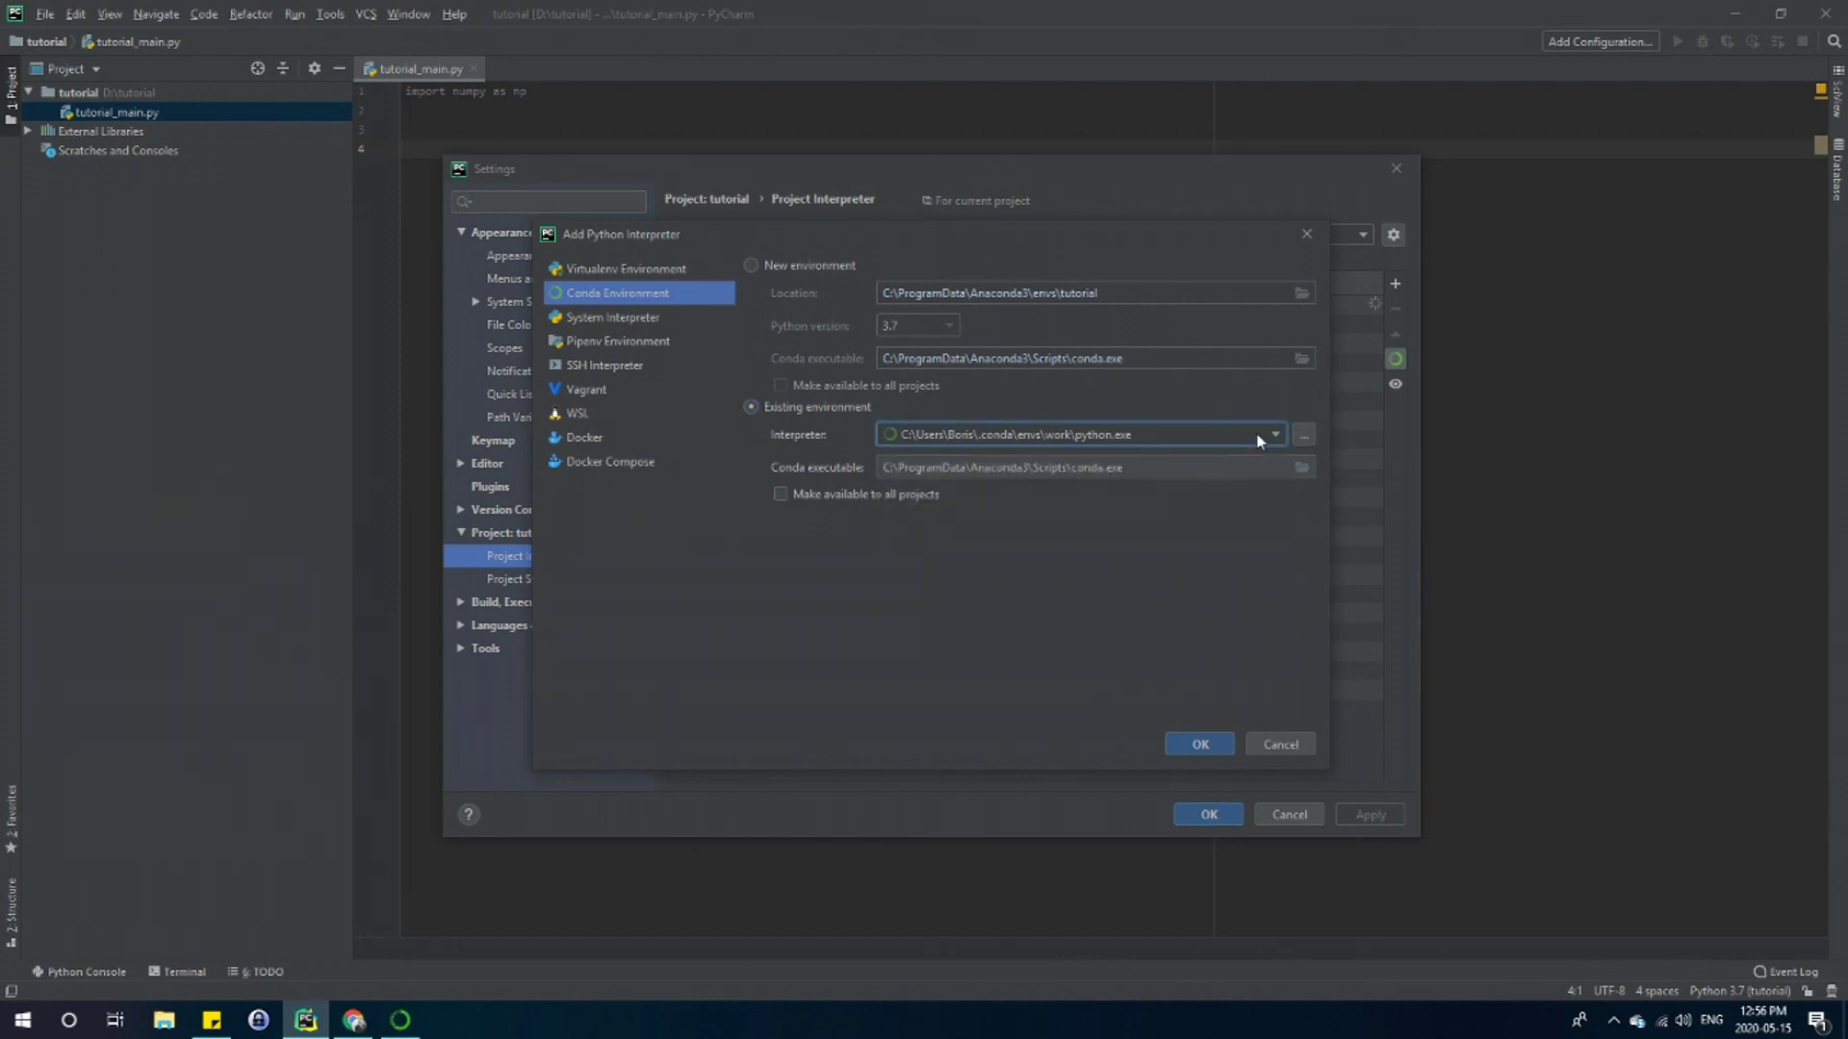
click(1305, 436)
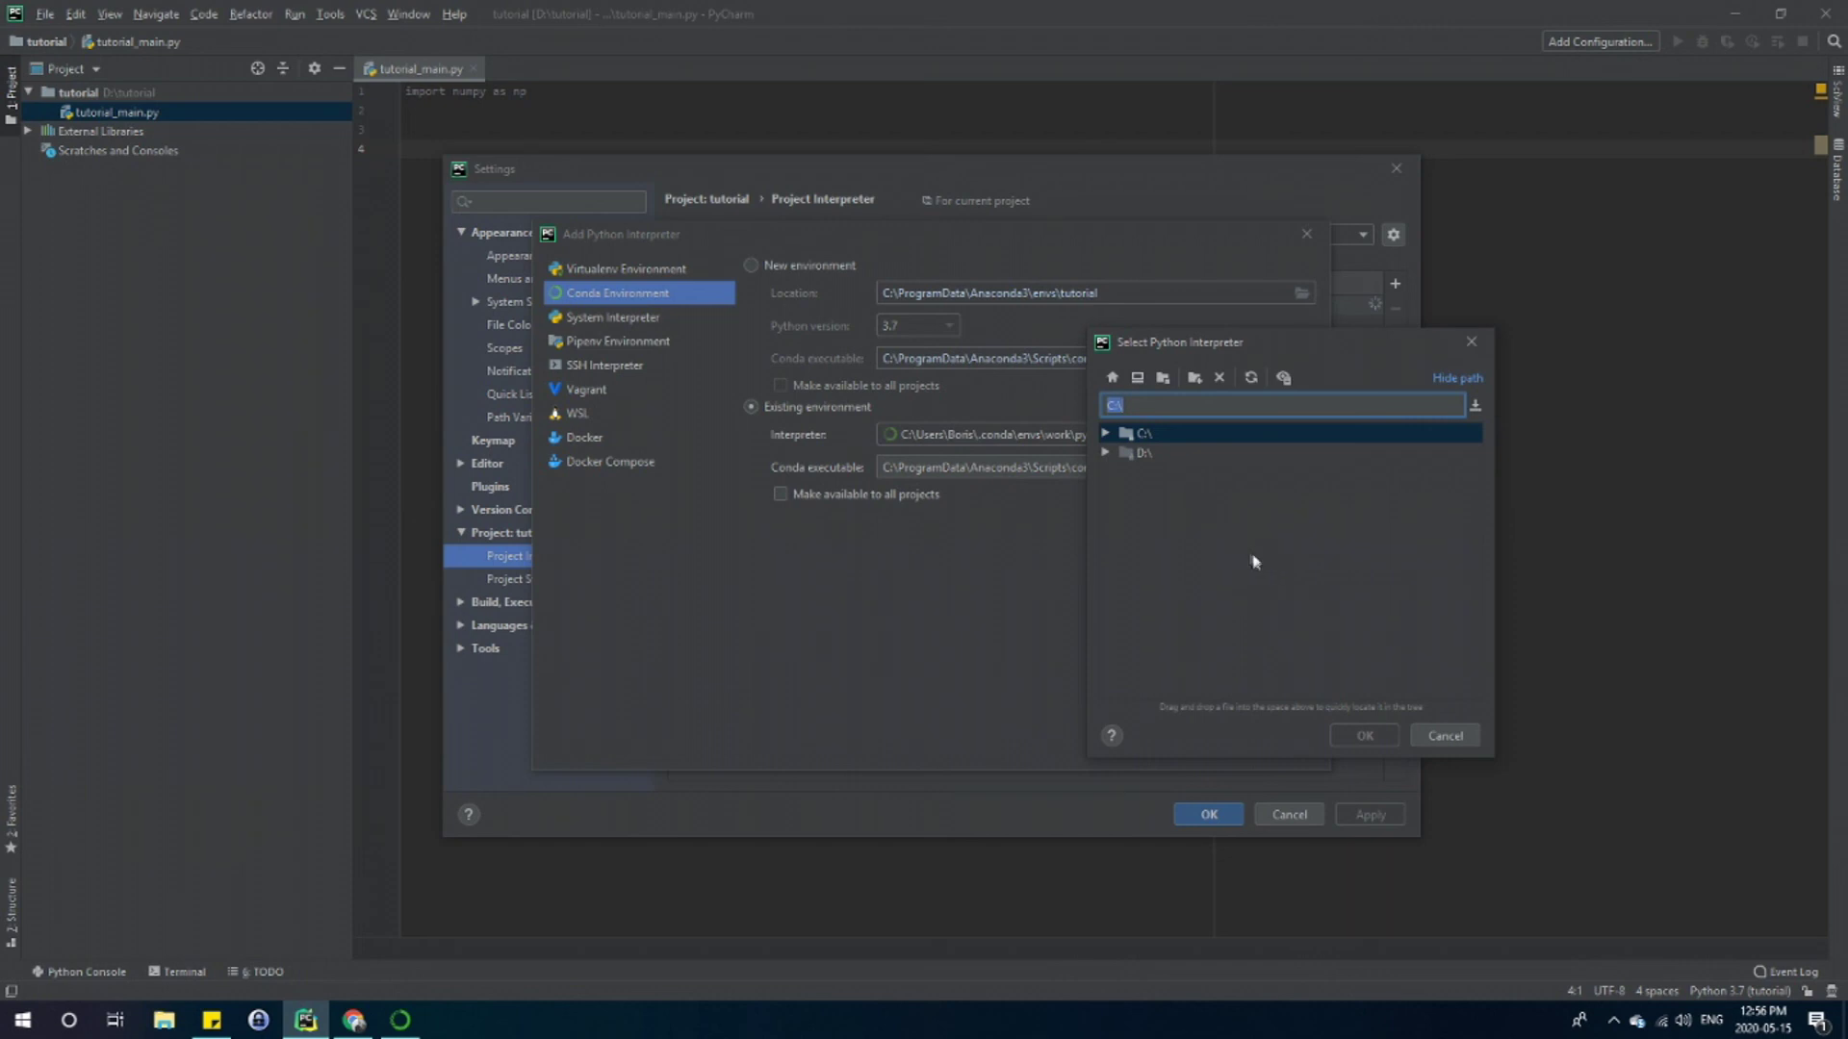
click(1445, 736)
click(1211, 746)
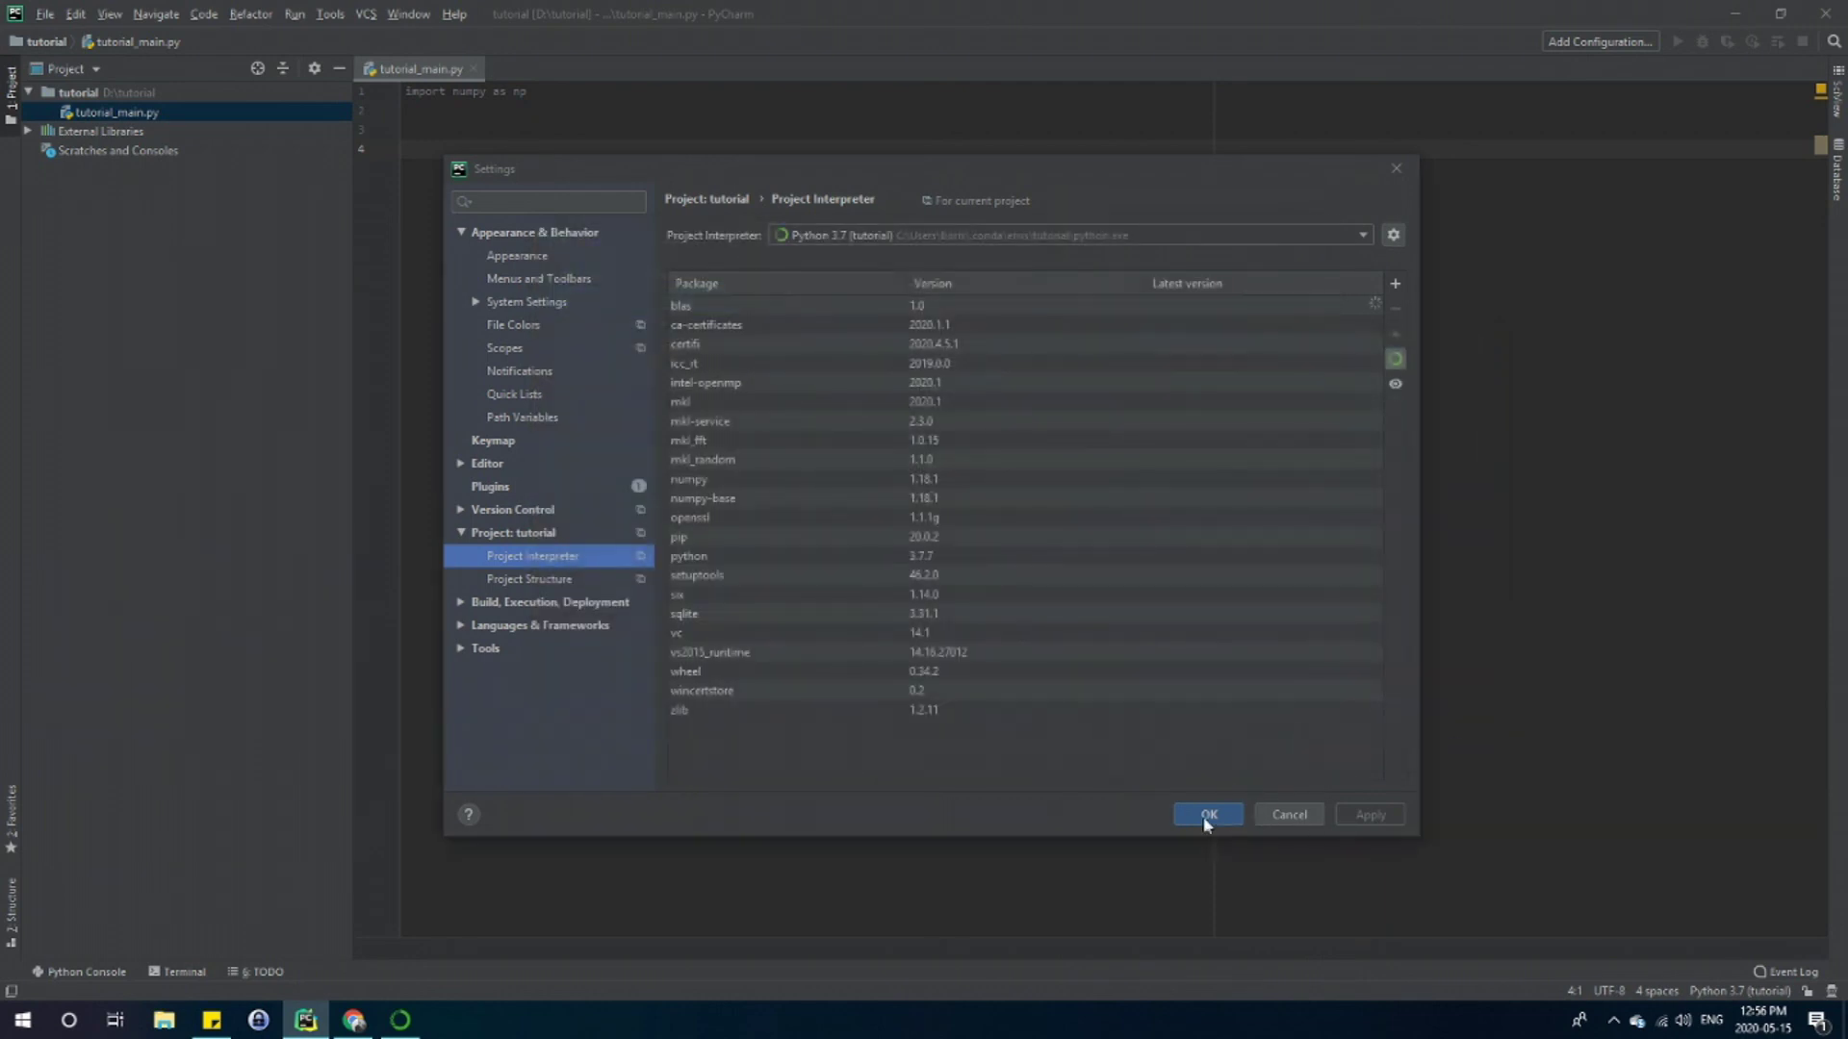